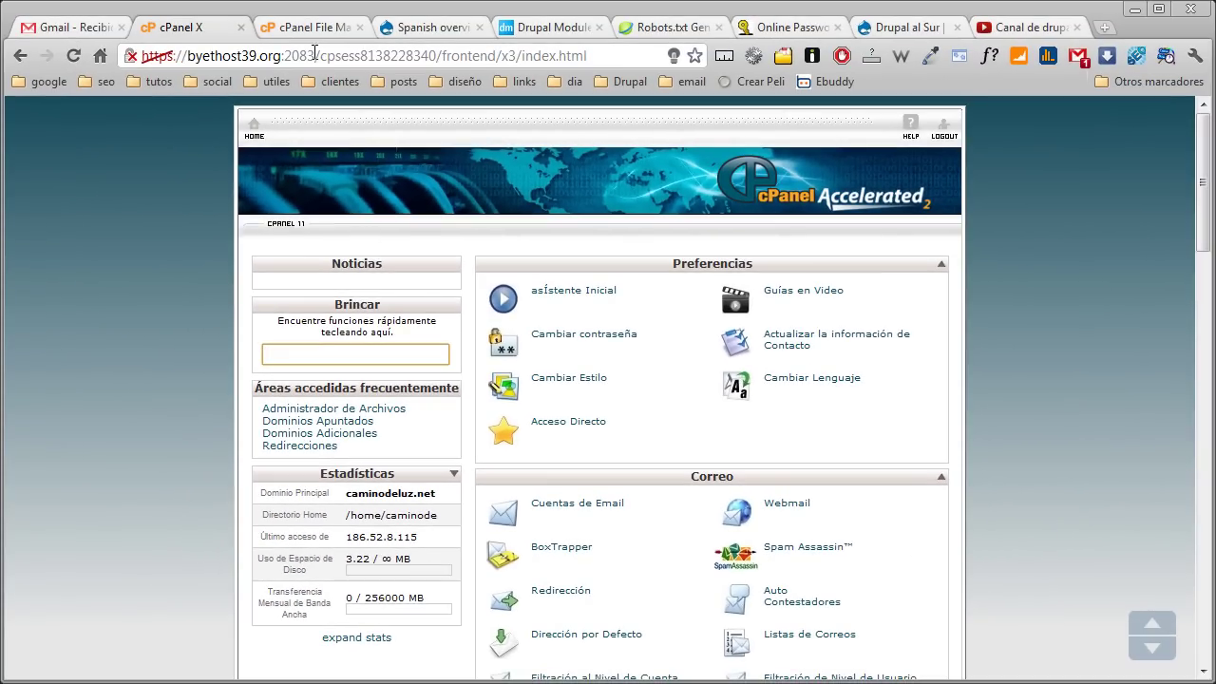
# Show the public_html listing in File Manager, then open a new browser tab
pyautogui.click(293, 26)
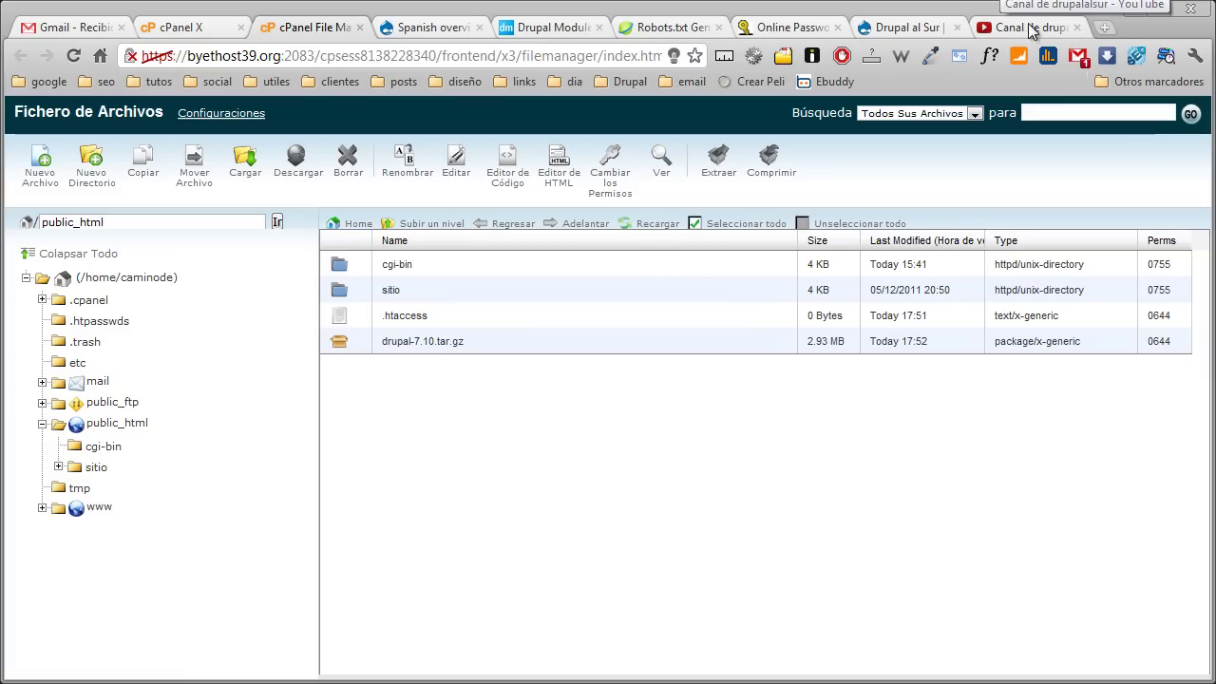
pyautogui.click(1102, 30)
# Load caminodeluz.net, then the www address, to reach the sitio installer; return to File Manager
pyautogui.write('camino')
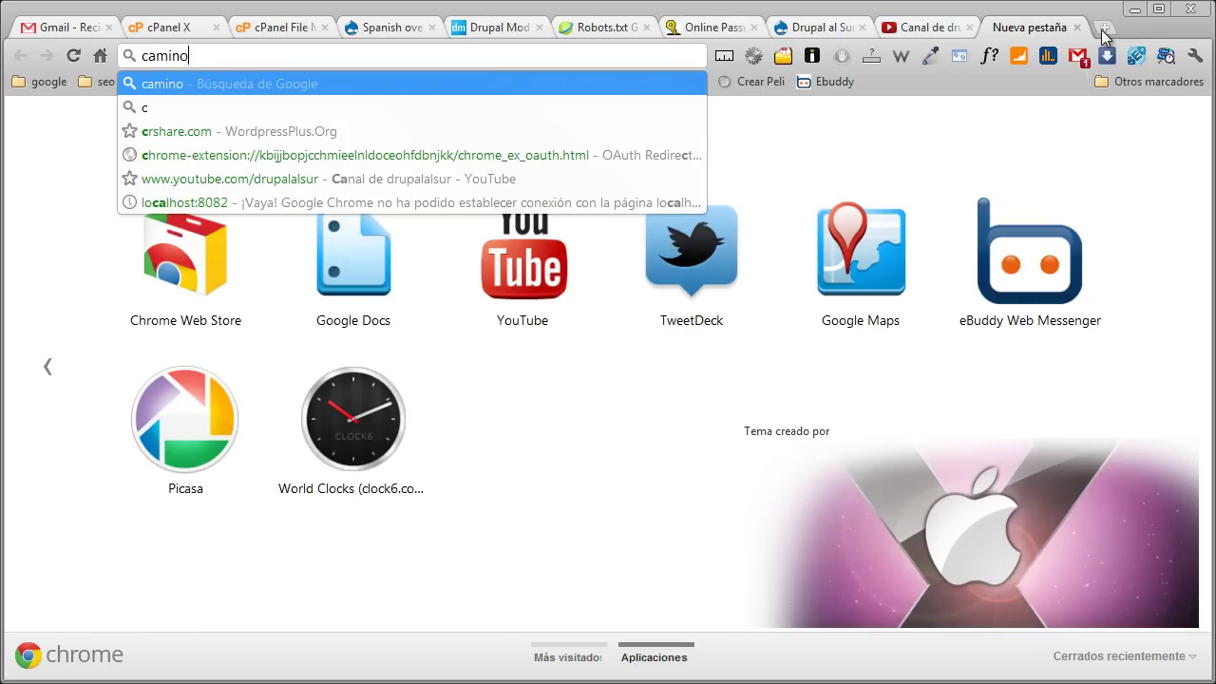
pyautogui.write('deluz.net')
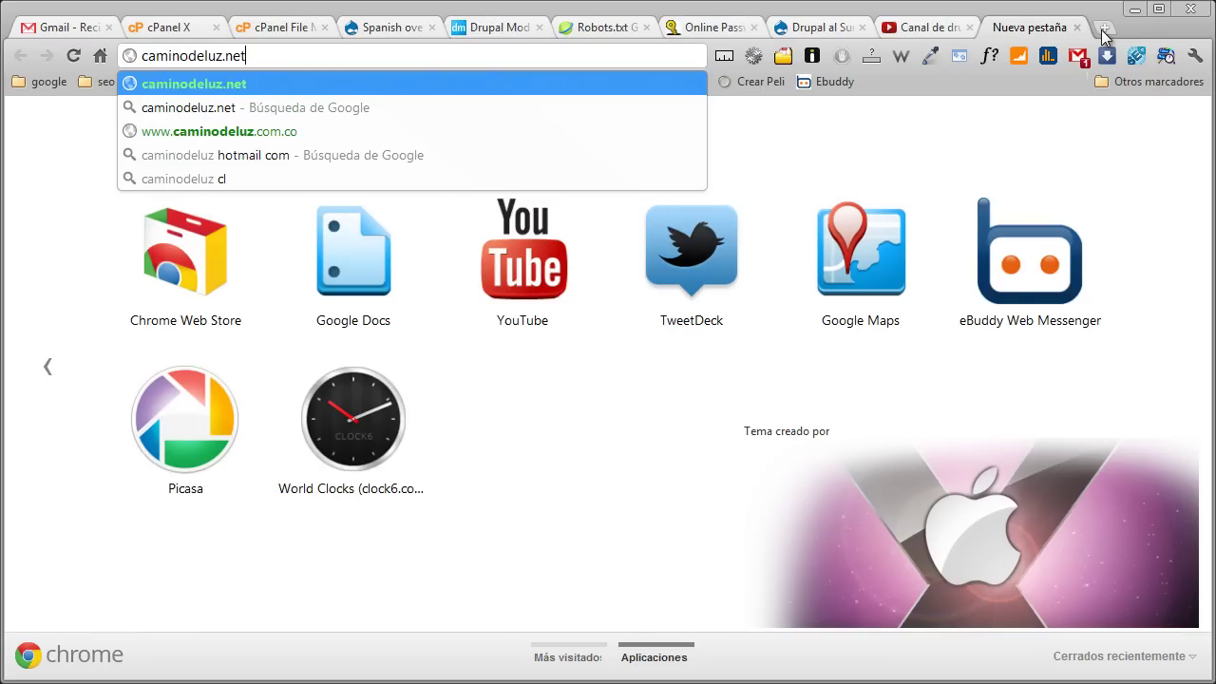
pyautogui.press('Return')
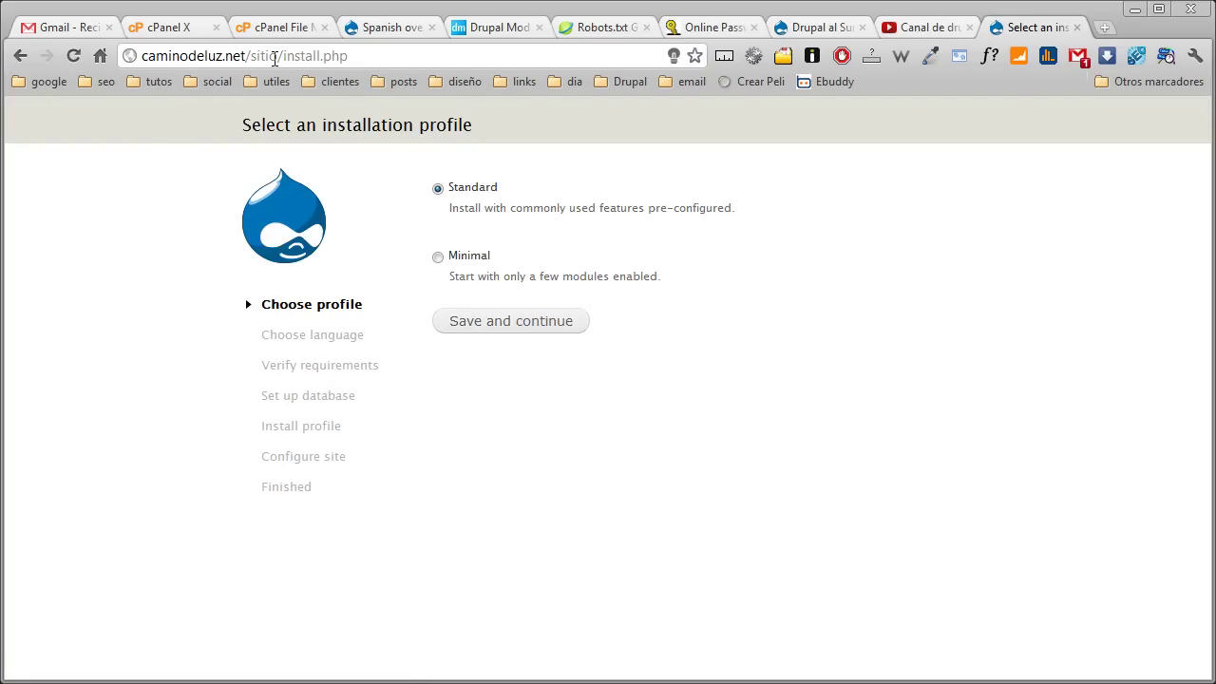
pyautogui.moveTo(364, 51); pyautogui.dragTo(134, 48)
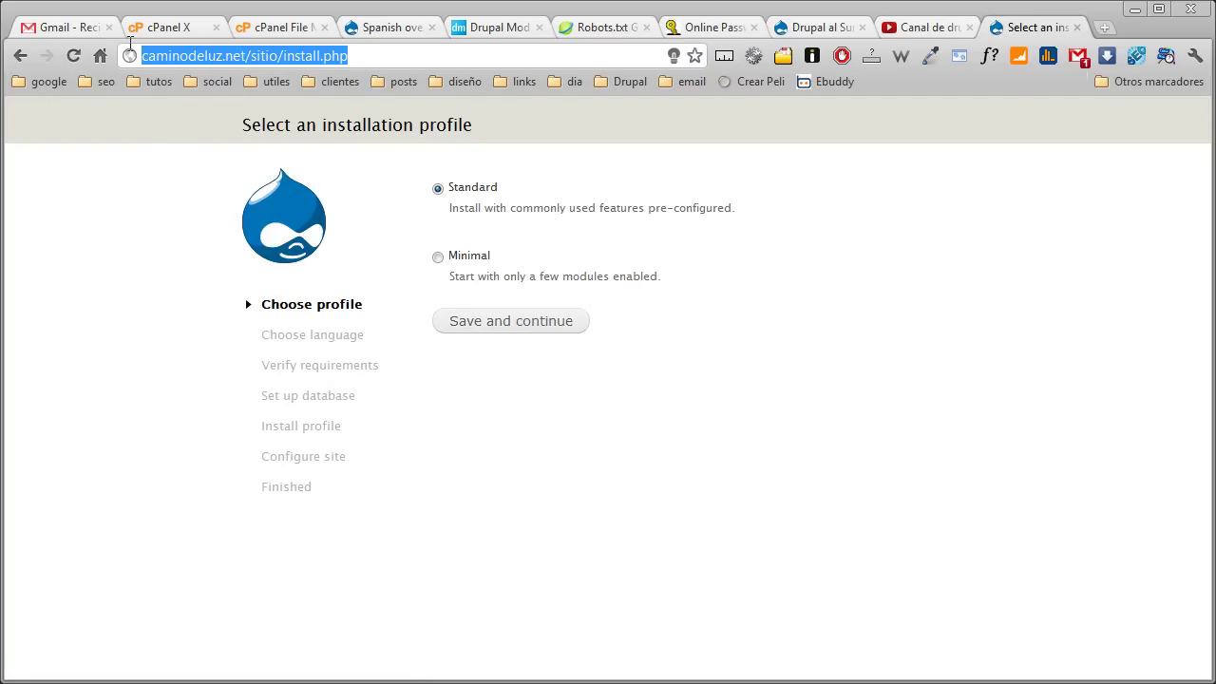
pyautogui.write('www.vc')
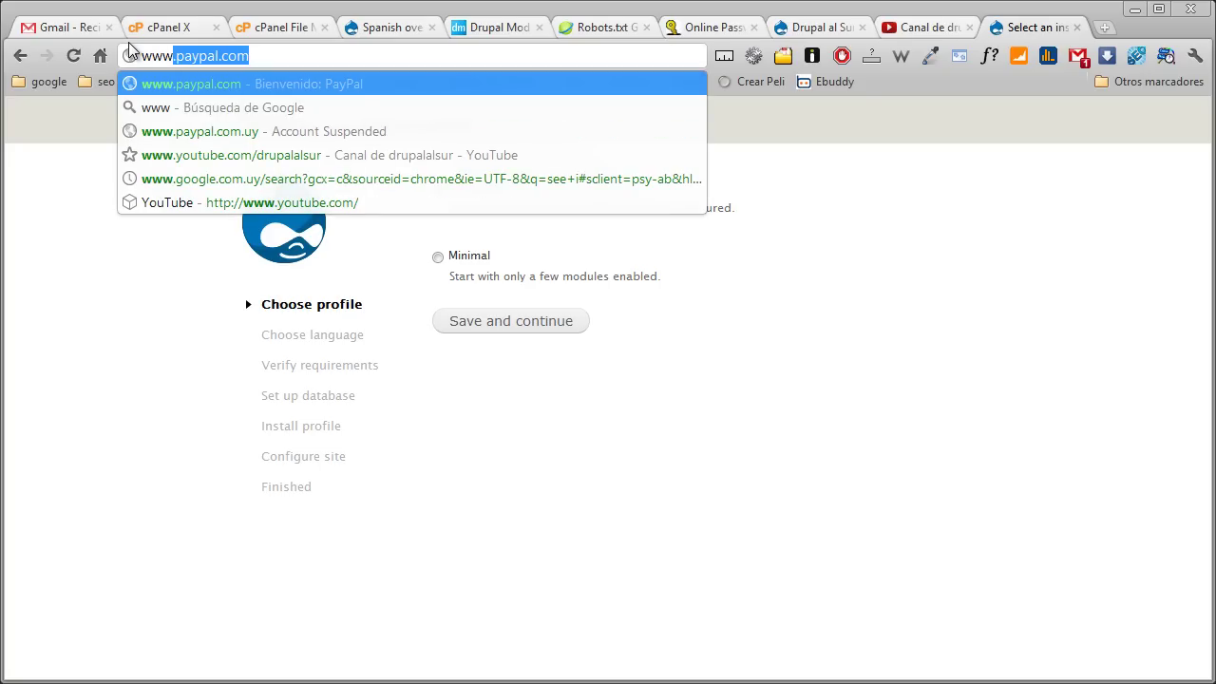
pyautogui.press('BackSpace')
pyautogui.press('BackSpace')
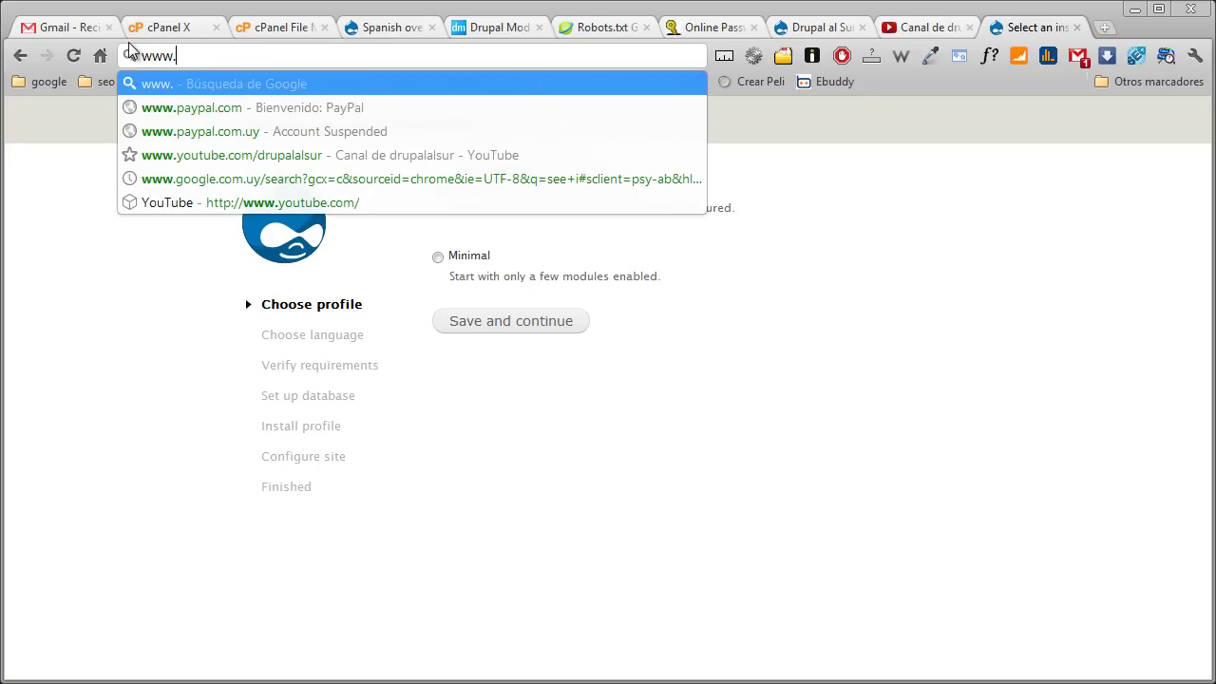
pyautogui.write('caminodeluz.net')
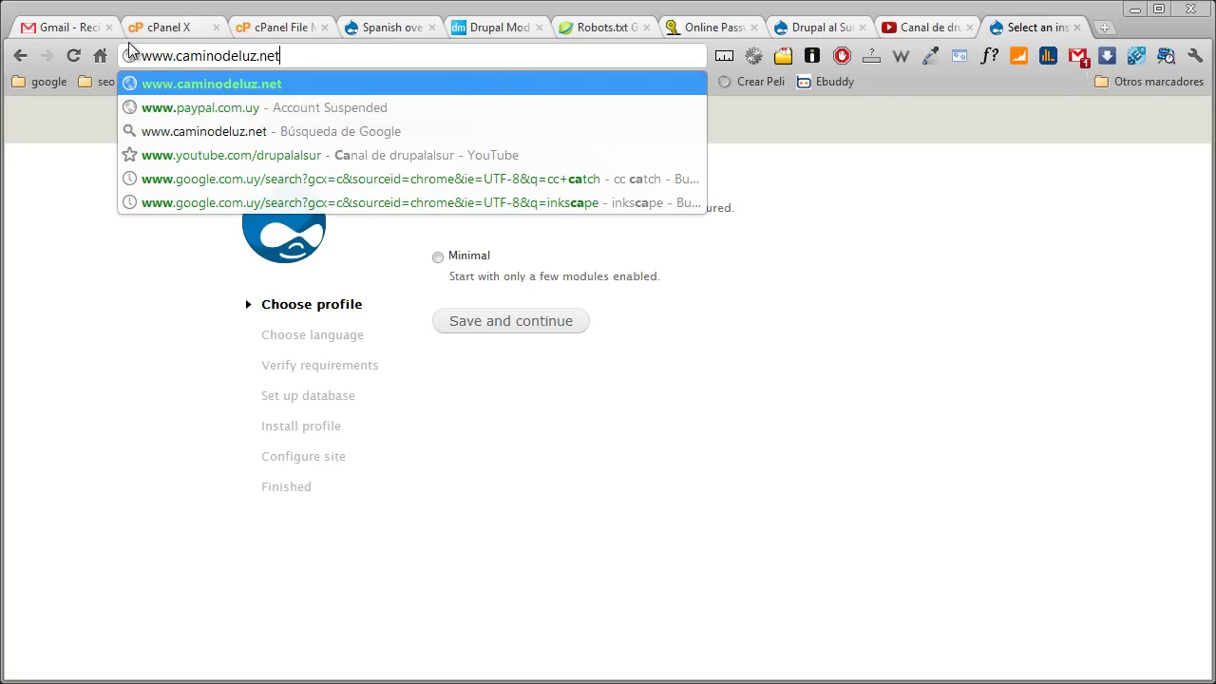
pyautogui.press('Return')
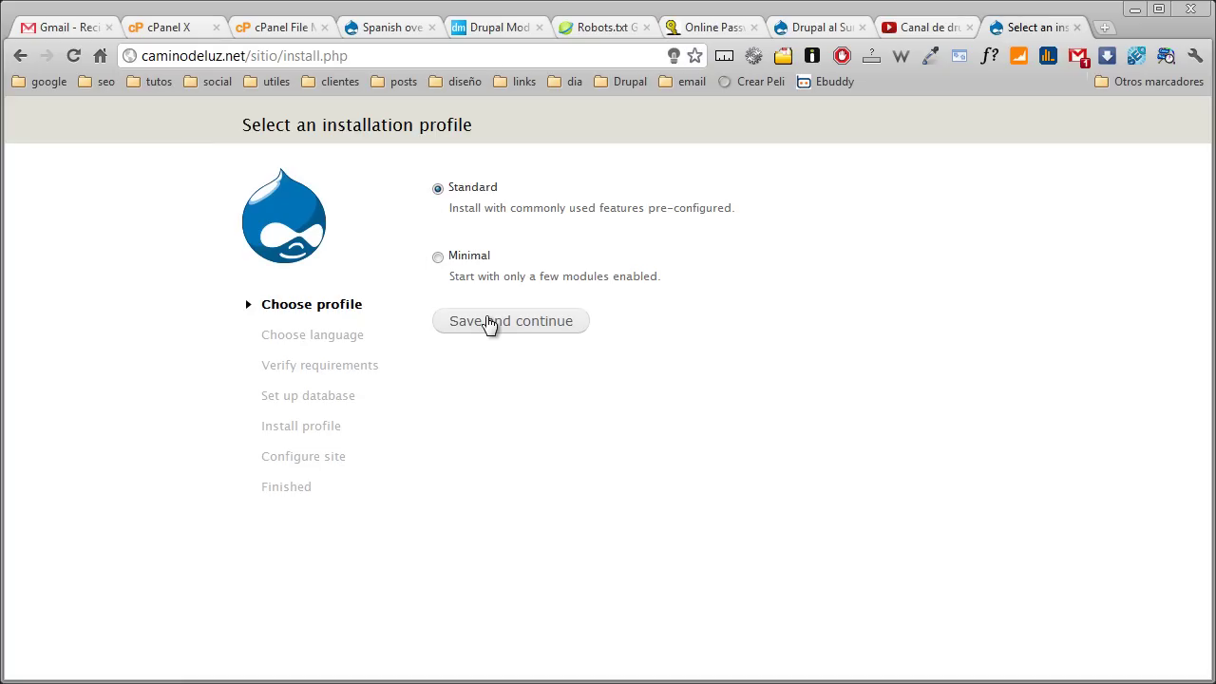
pyautogui.click(306, 29)
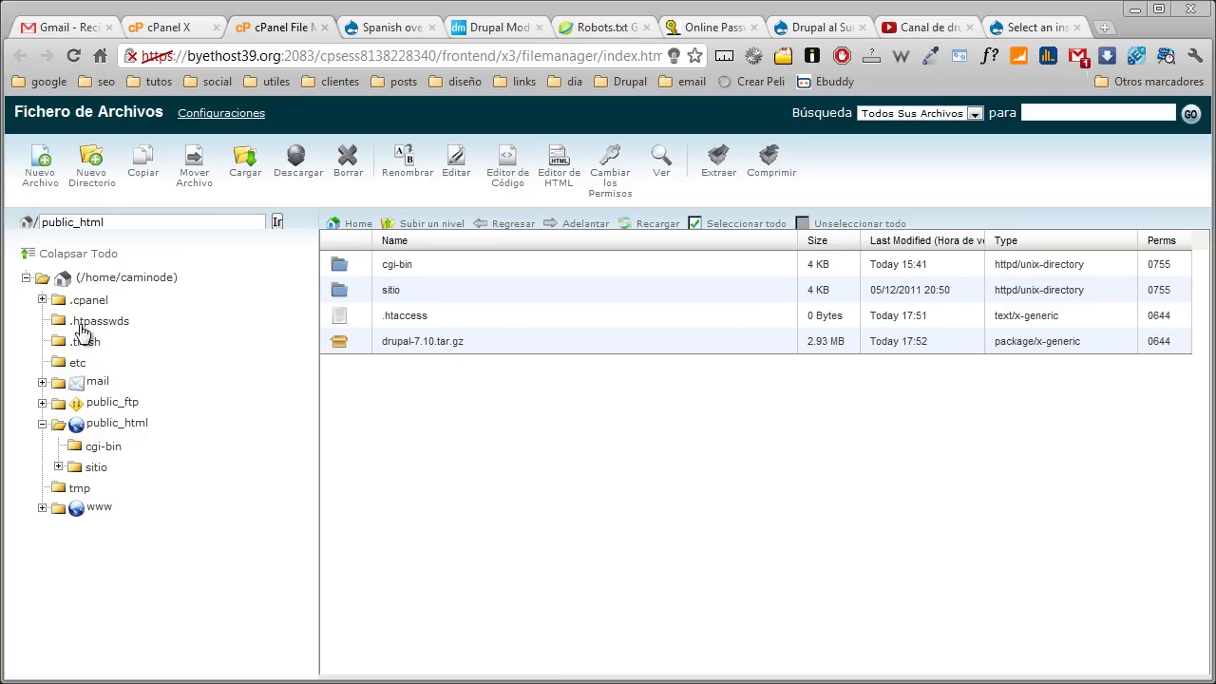
# Create robots.txt with Nuevo Archivo and open it in the editor with utf-8 encoding
pyautogui.click(40, 175)
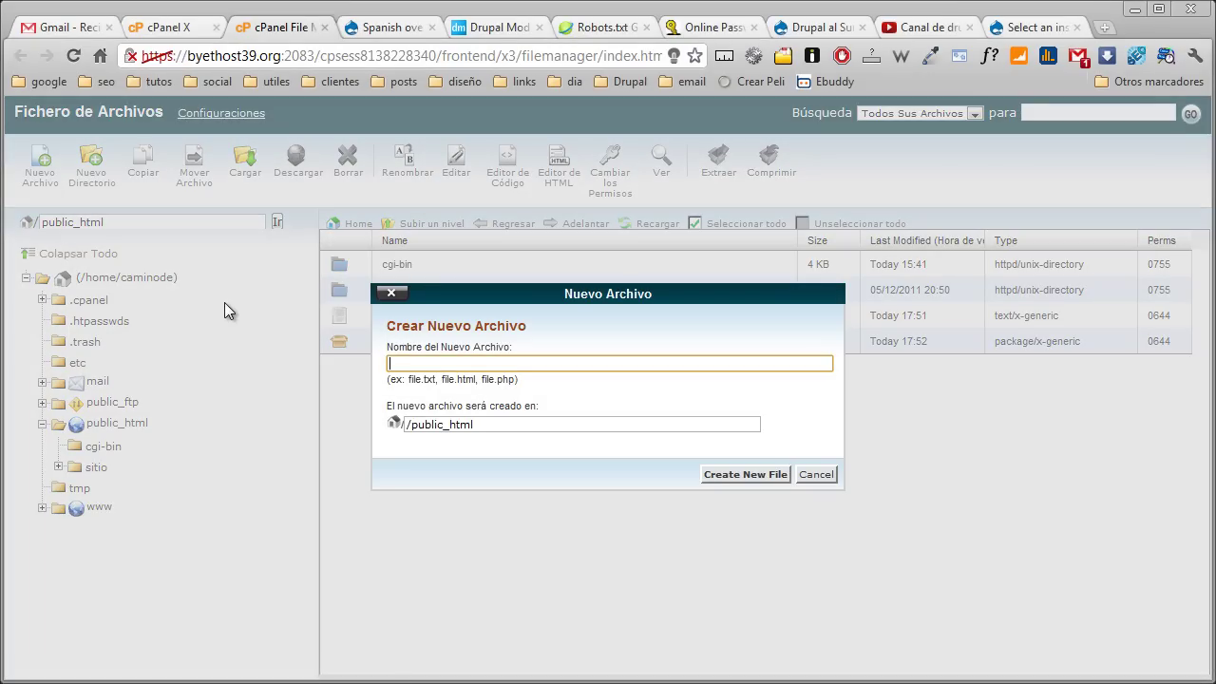
pyautogui.write('robots.txt')
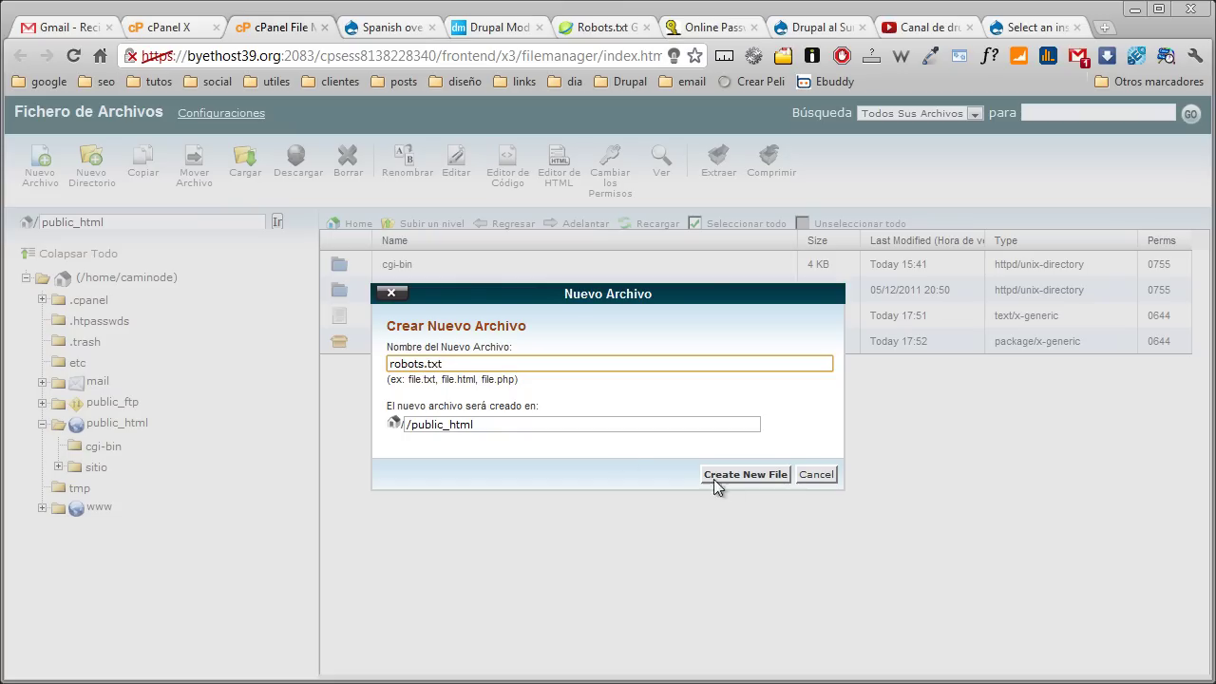
pyautogui.click(731, 472)
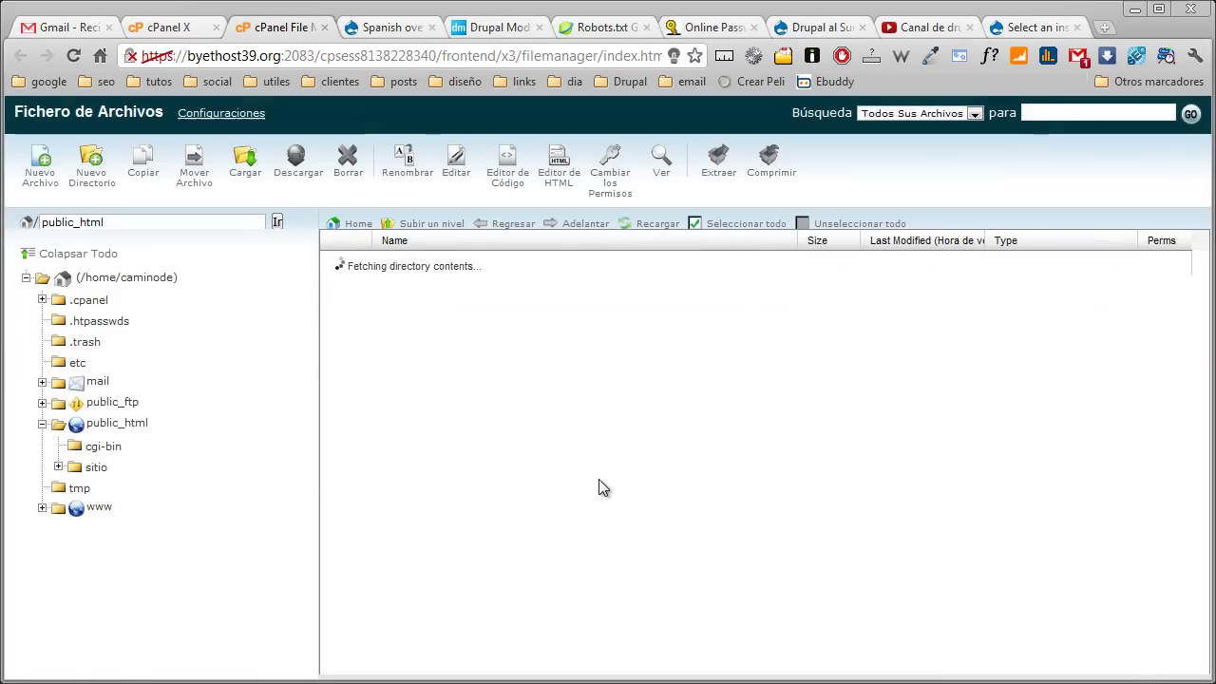
pyautogui.click(342, 373)
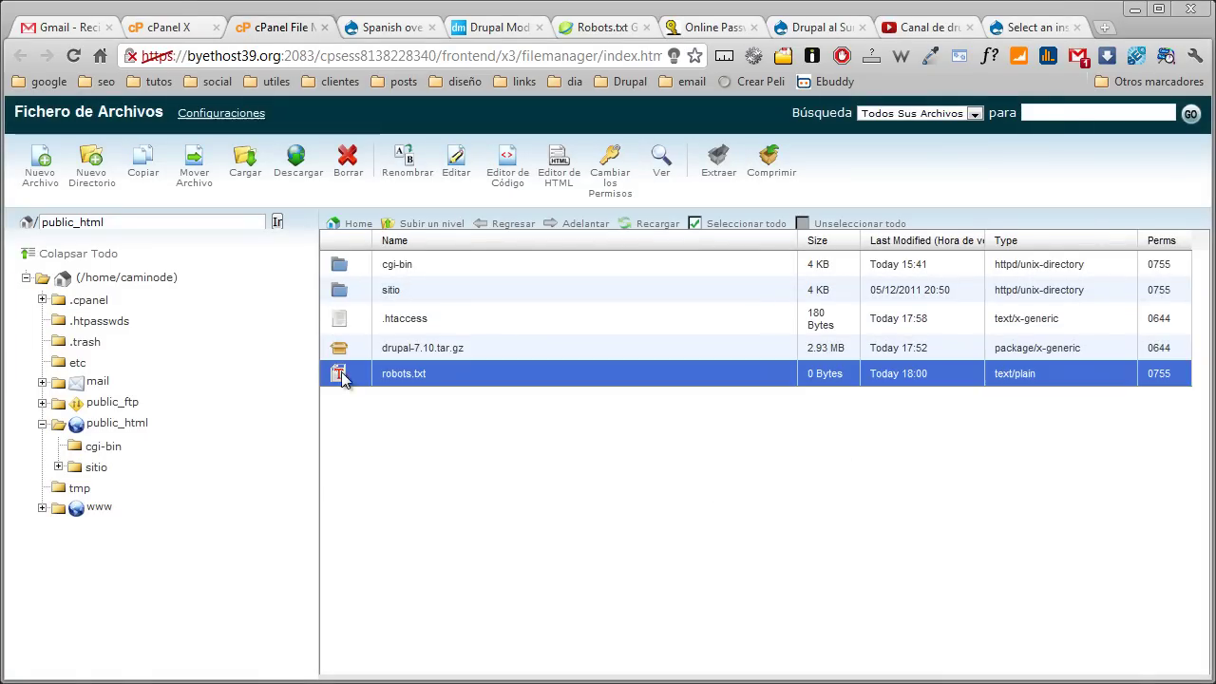
pyautogui.click(456, 176)
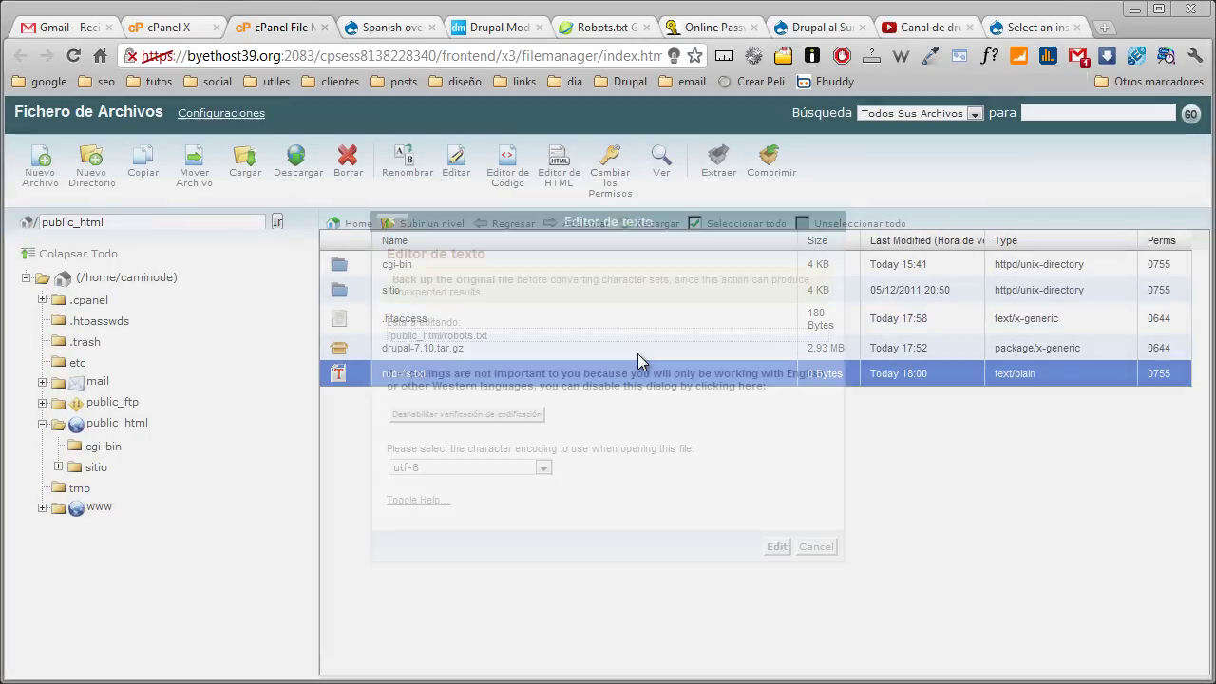
pyautogui.click(776, 546)
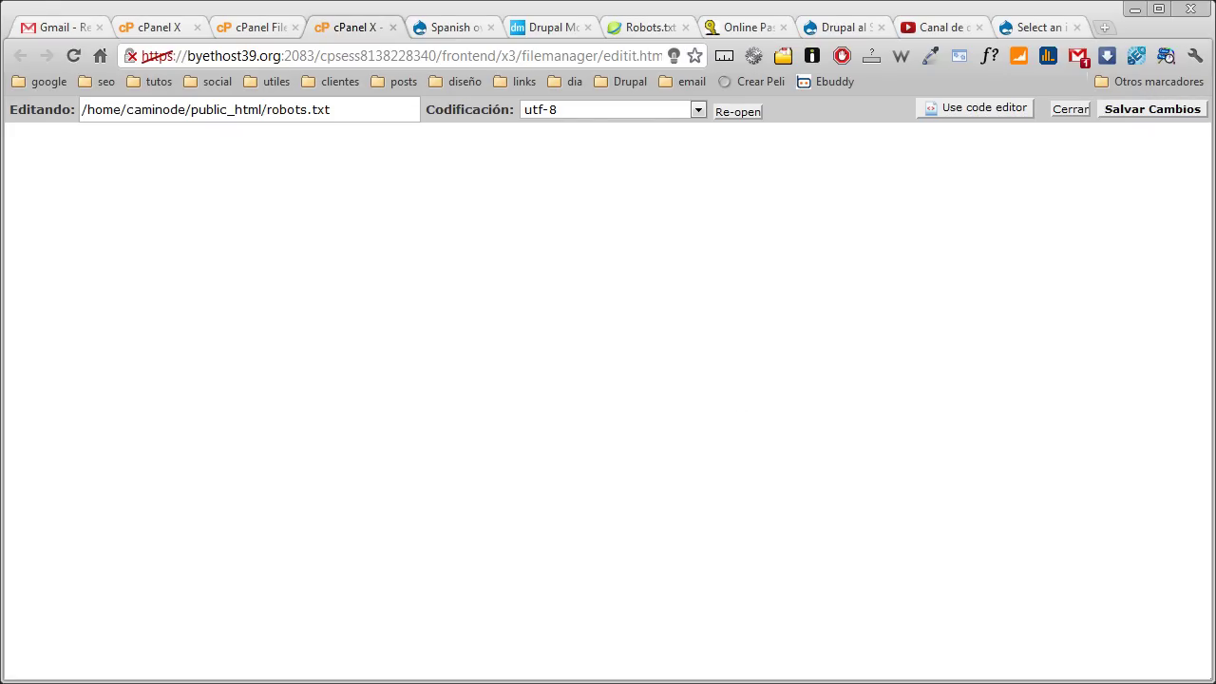
# Paste 'User-Agent: *' and 'Disallow: /' into robots.txt, then close the editor tab
pyautogui.click(485, 388)
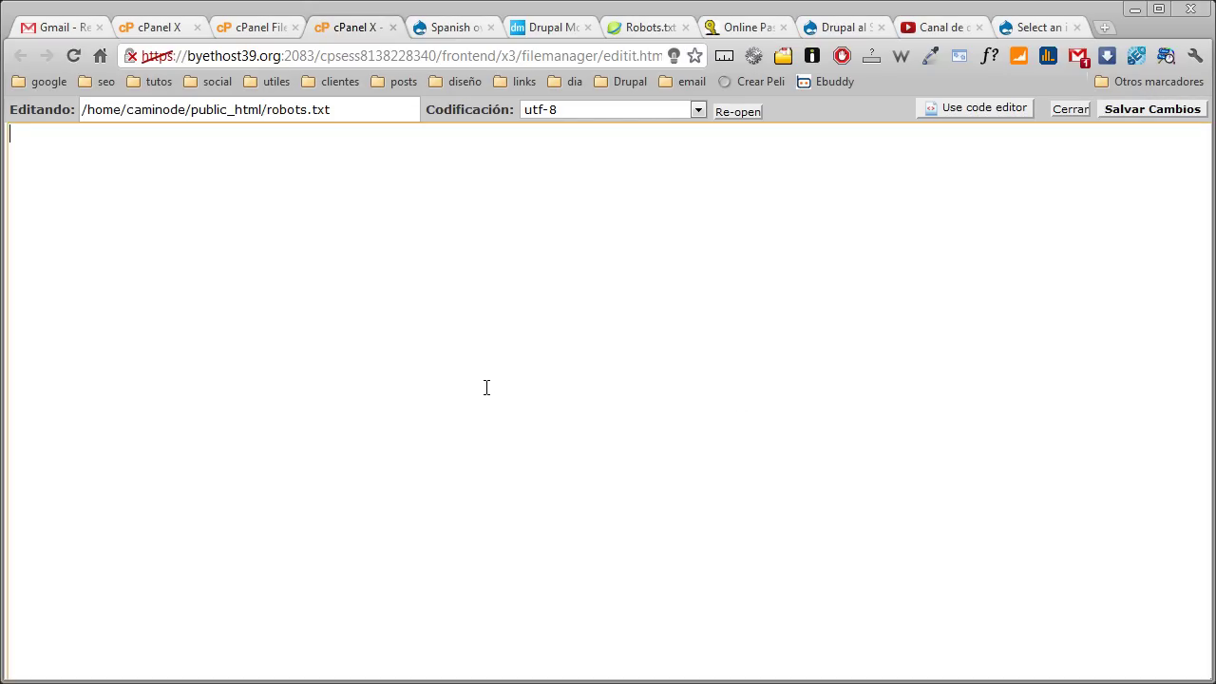
pyautogui.write('User-Agent: * Disallow: /')
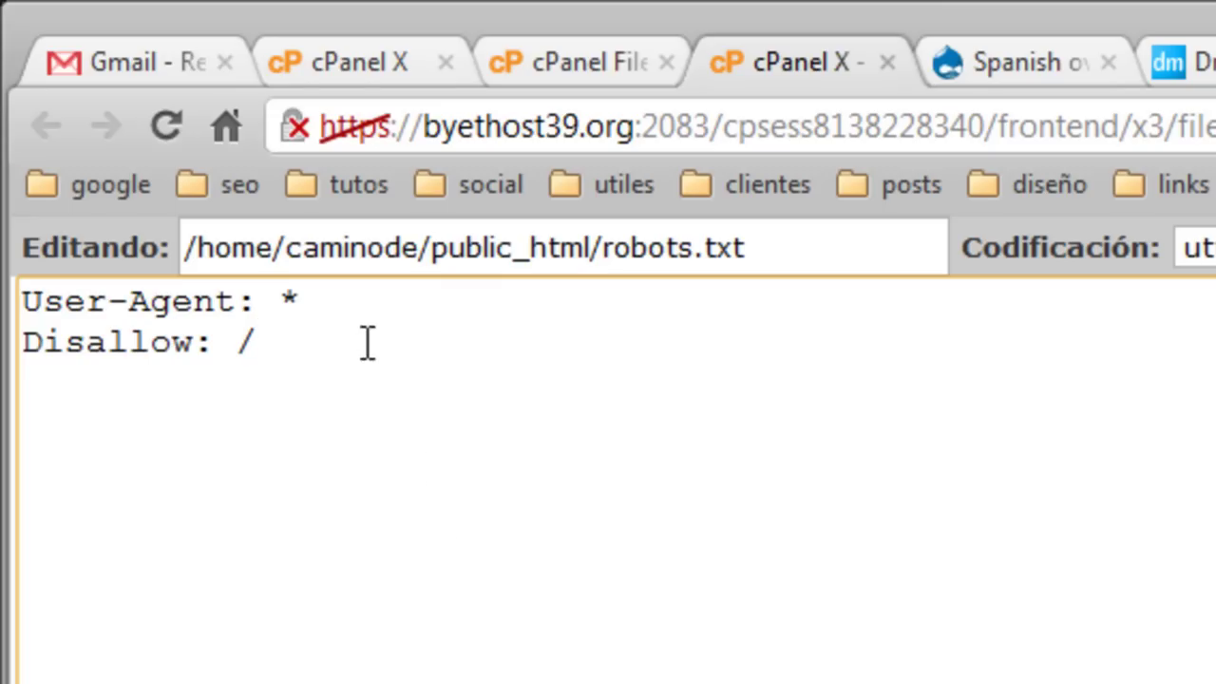
pyautogui.moveTo(280, 301); pyautogui.dragTo(300, 301)
pyautogui.click(385, 377)
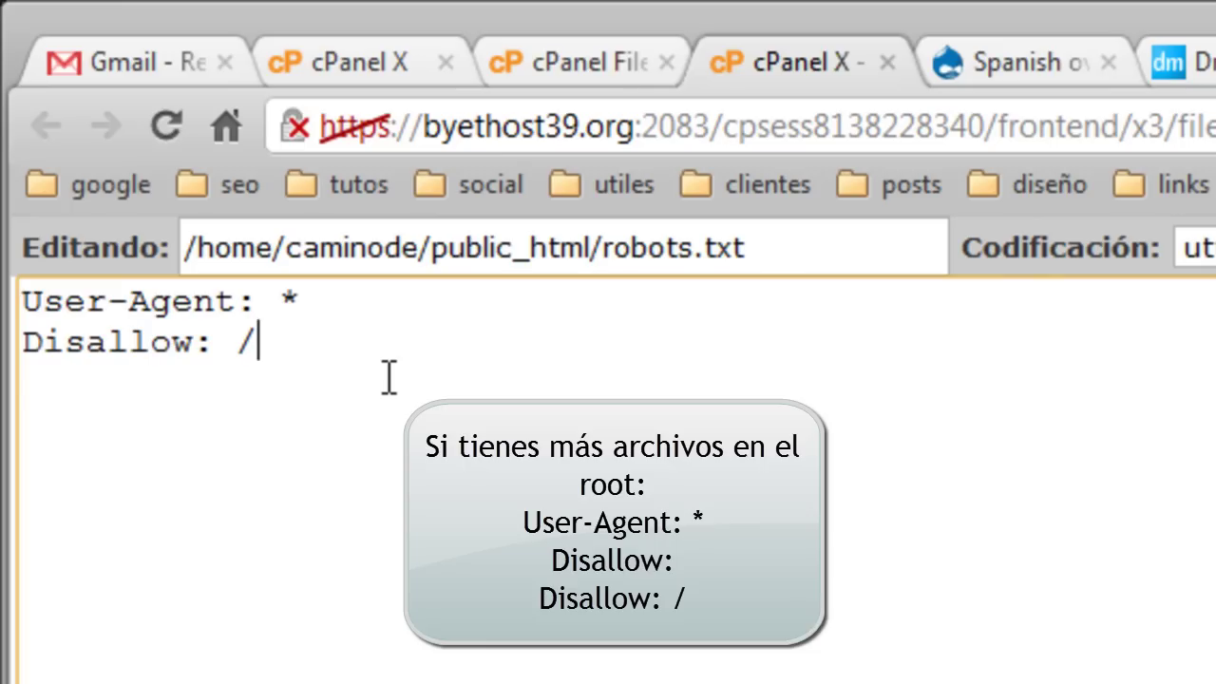
pyautogui.click(604, 65)
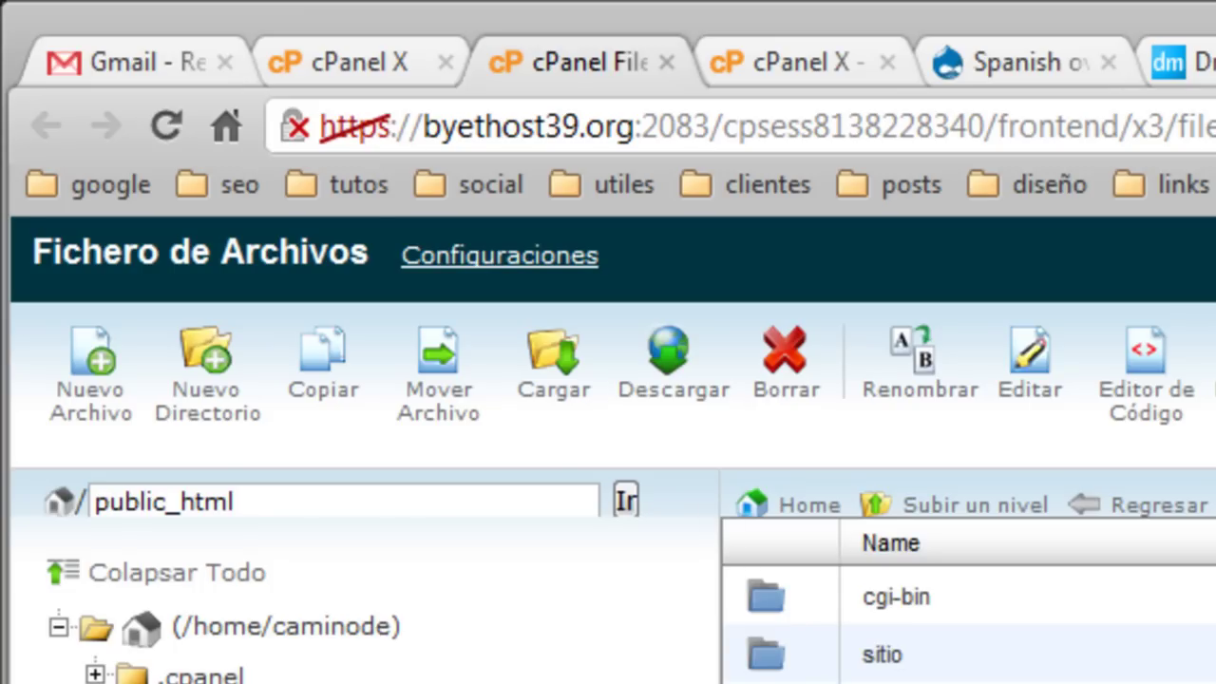
pyautogui.click(969, 59)
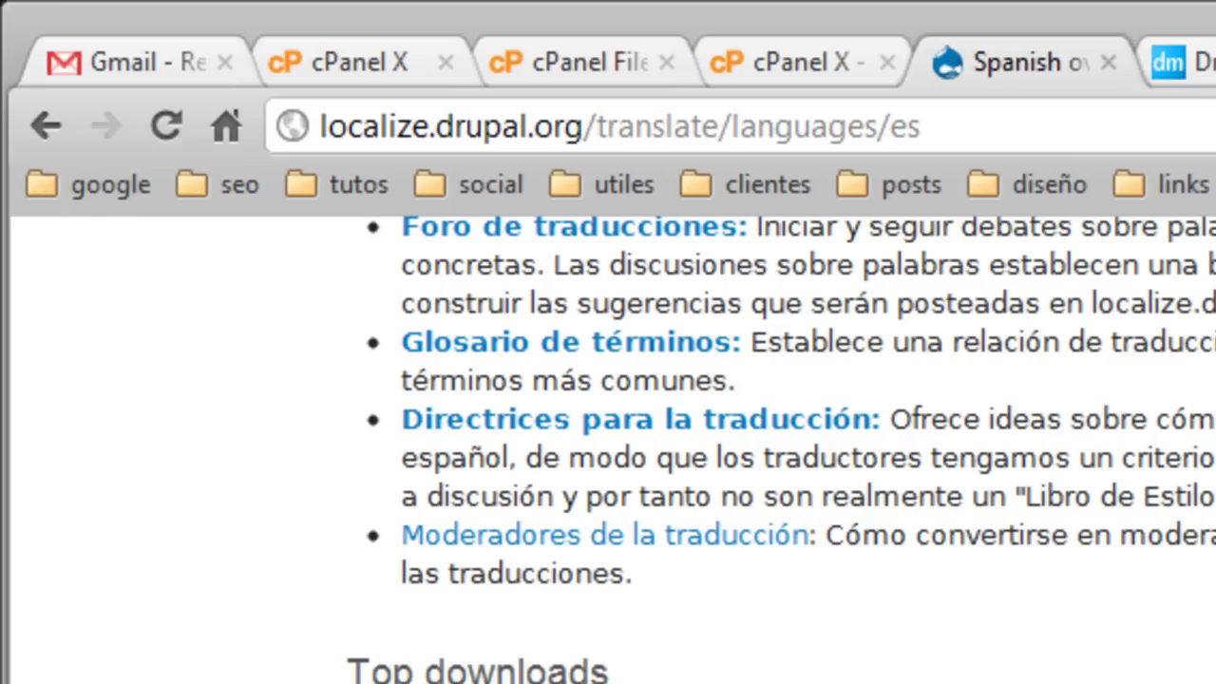
pyautogui.click(827, 60)
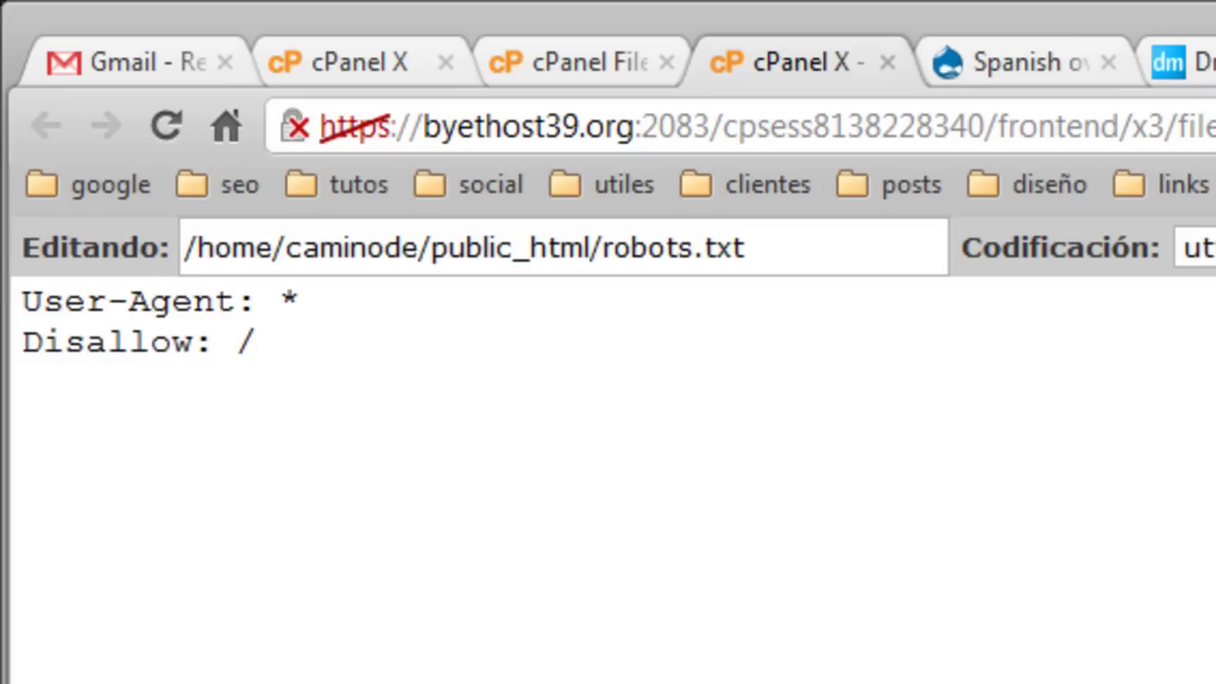
pyautogui.hotkey('ctrl', 'w')
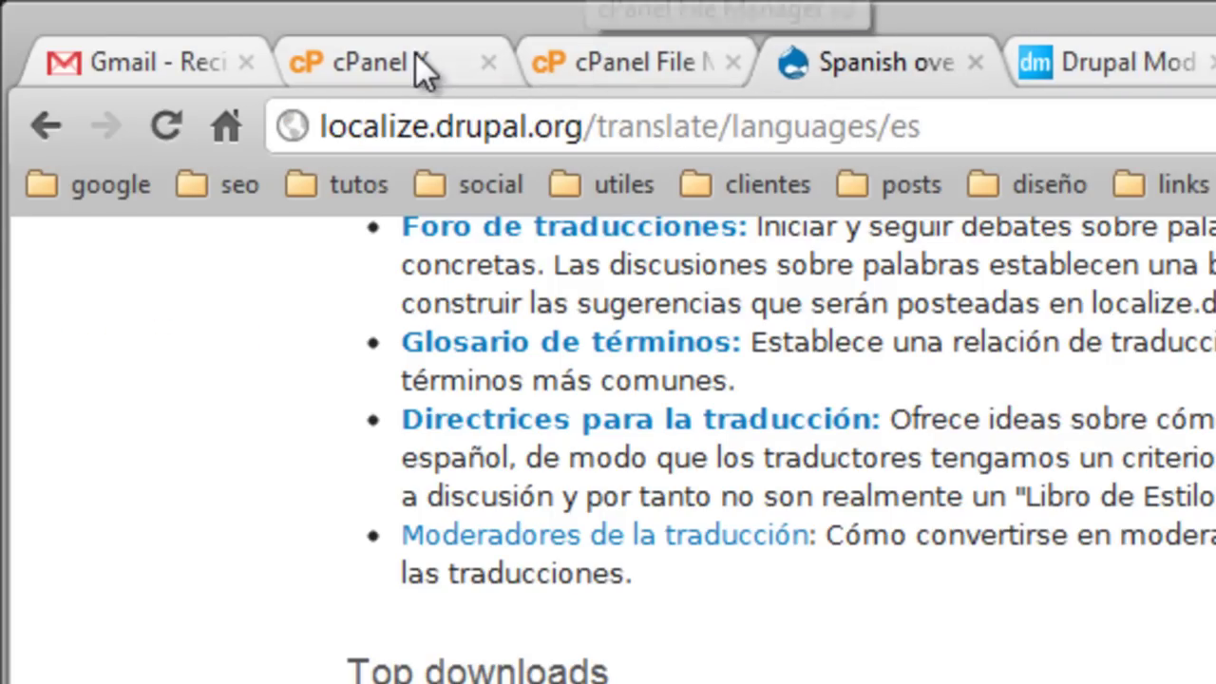
pyautogui.click(579, 57)
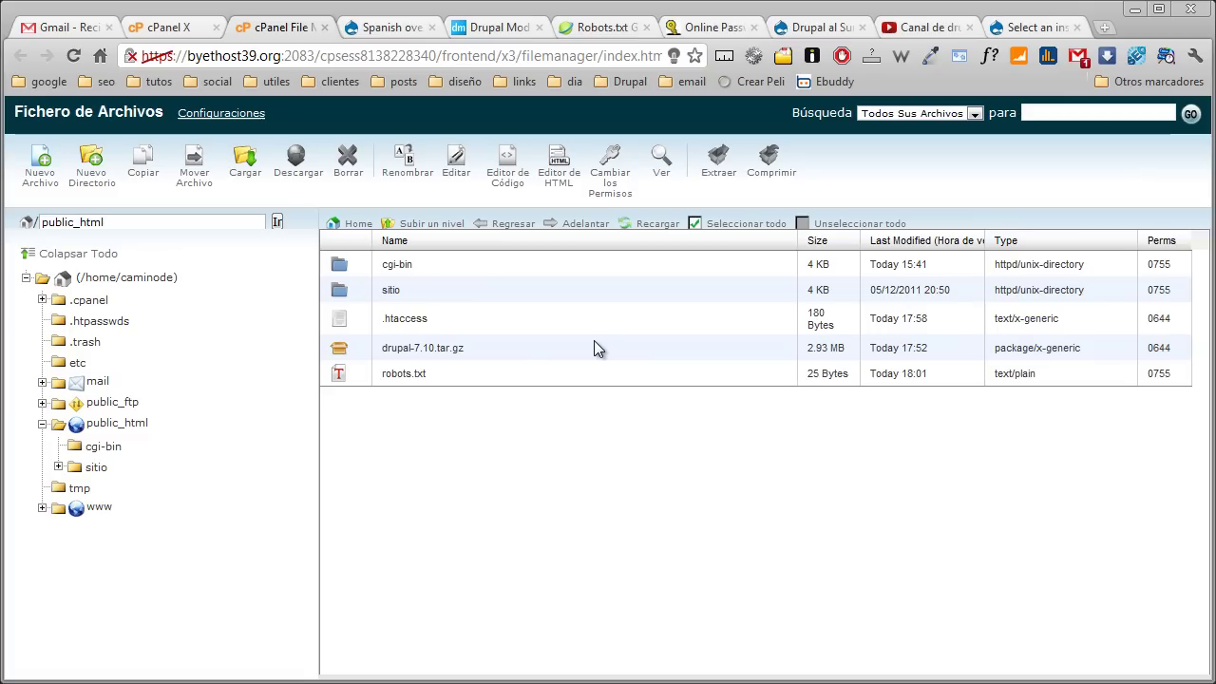
# Continue the Drupal installer with the Standard profile and English (built-in) language
pyautogui.click(1012, 33)
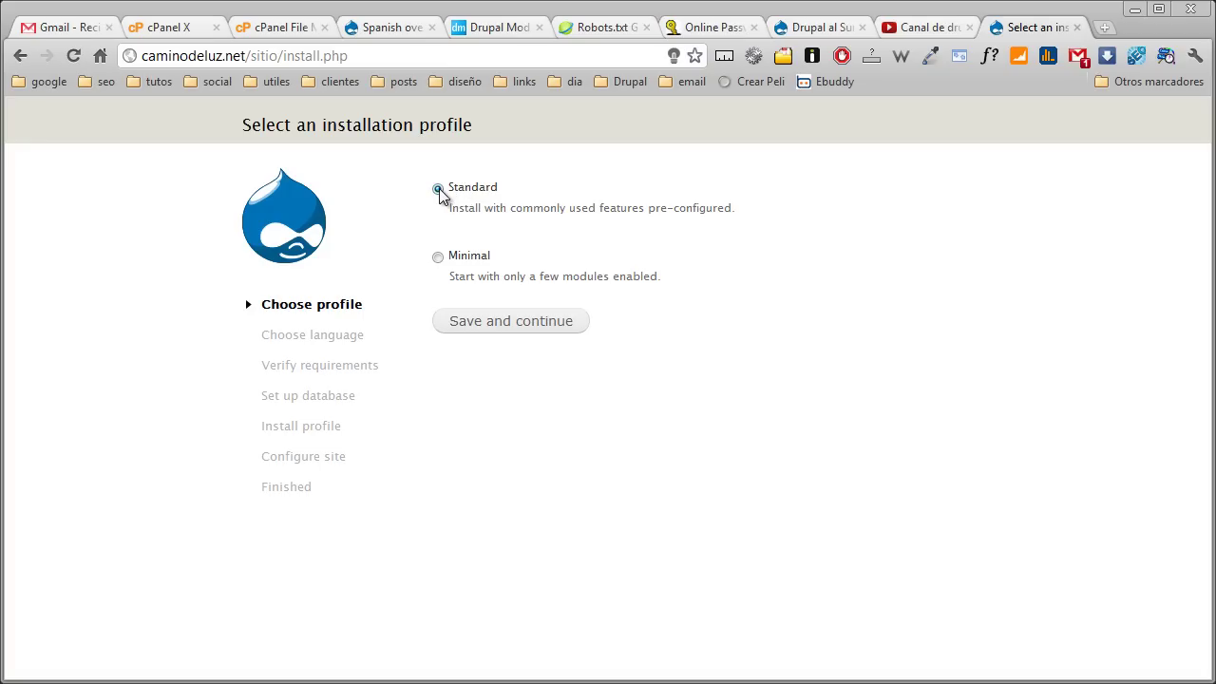
pyautogui.click(492, 324)
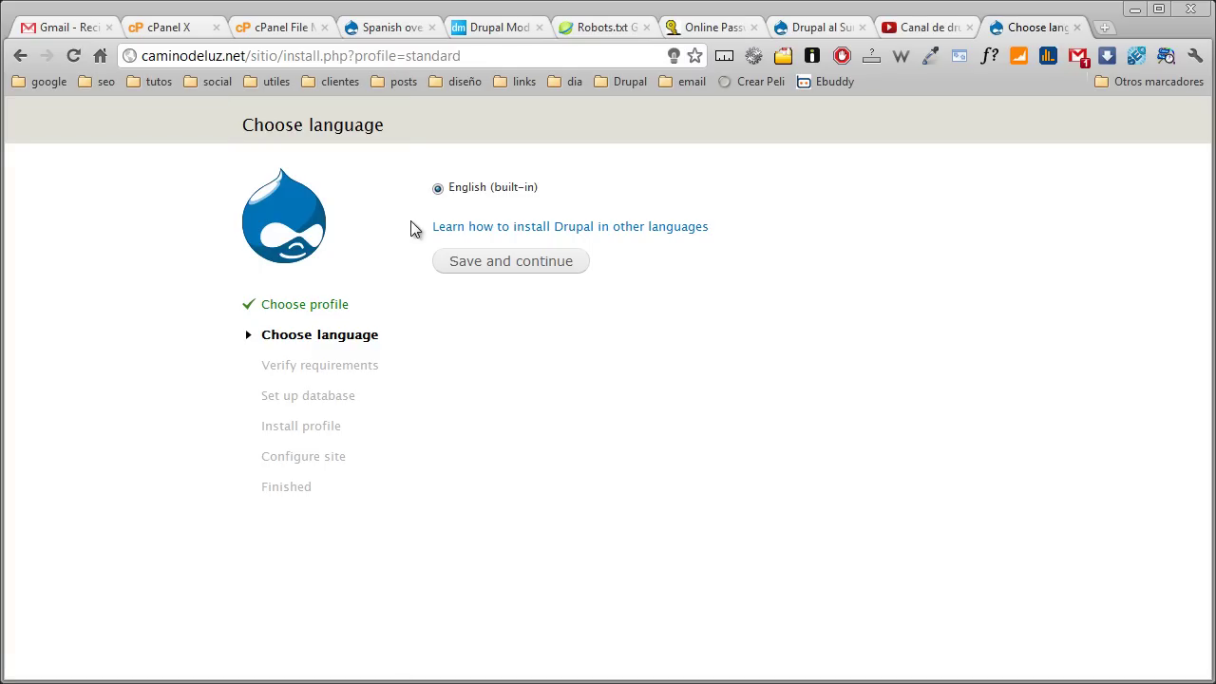
pyautogui.click(481, 276)
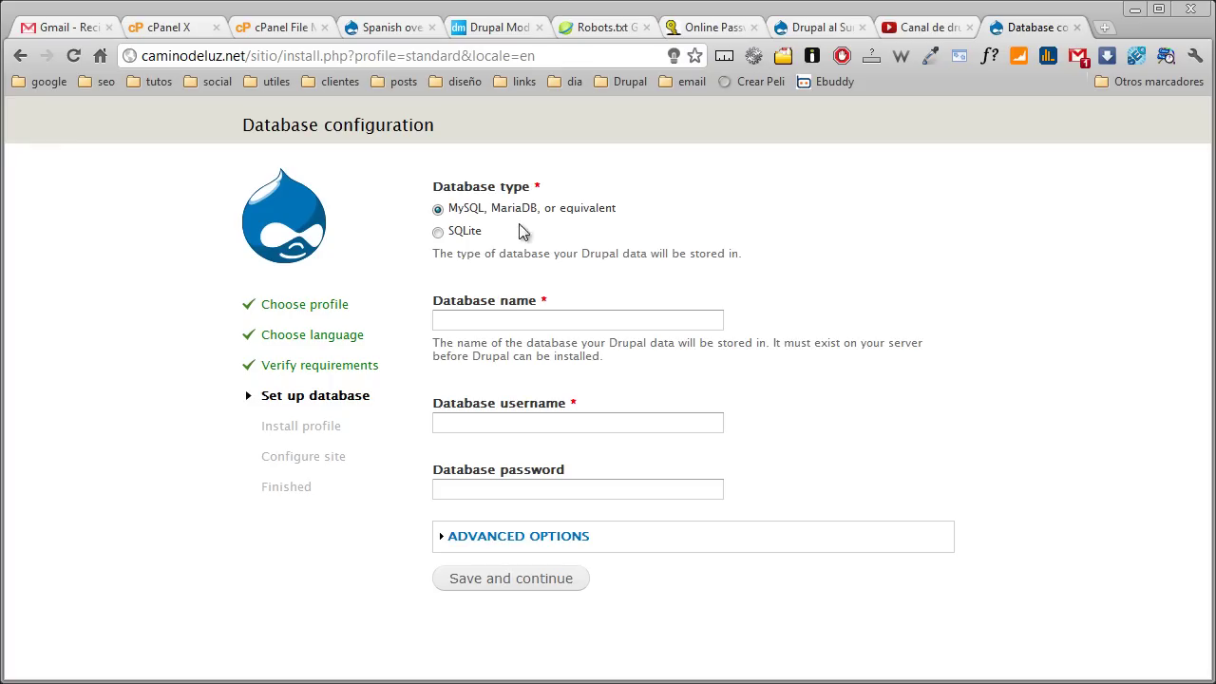
# From the cPanel home, open MySQL Bases de Datos and create the database caminode_test2
pyautogui.click(186, 30)
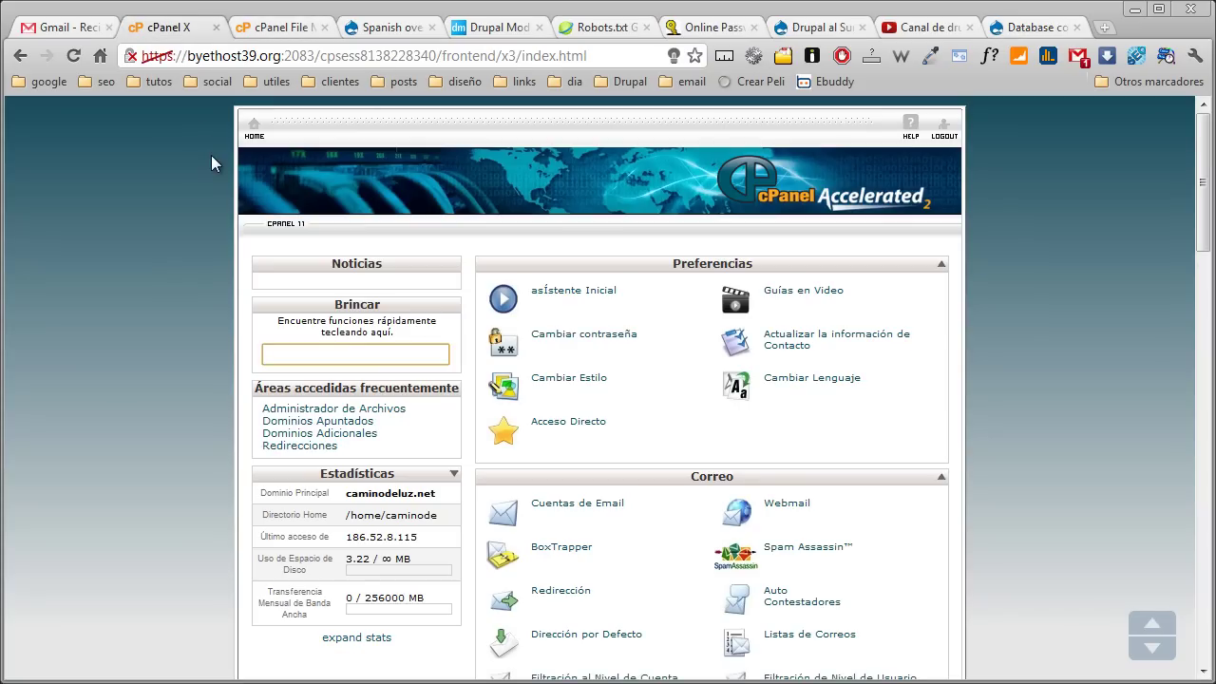
pyautogui.scroll(-12, 244, 252)
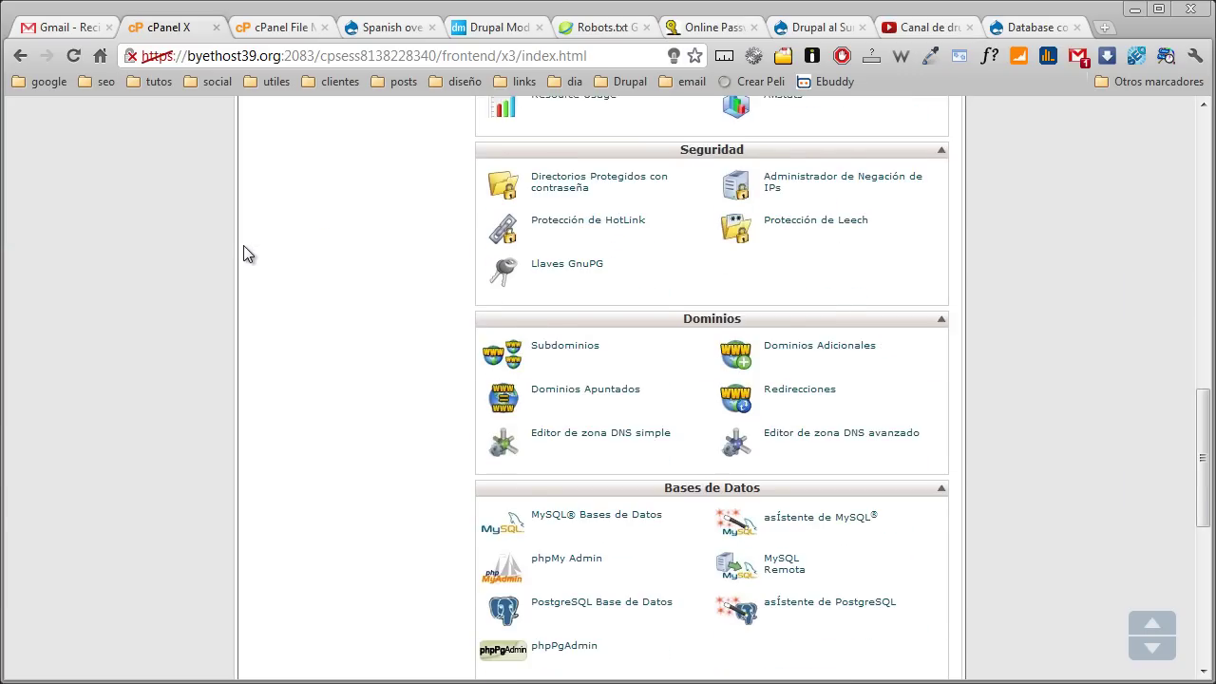
pyautogui.scroll(-2, 244, 253)
pyautogui.click(611, 327)
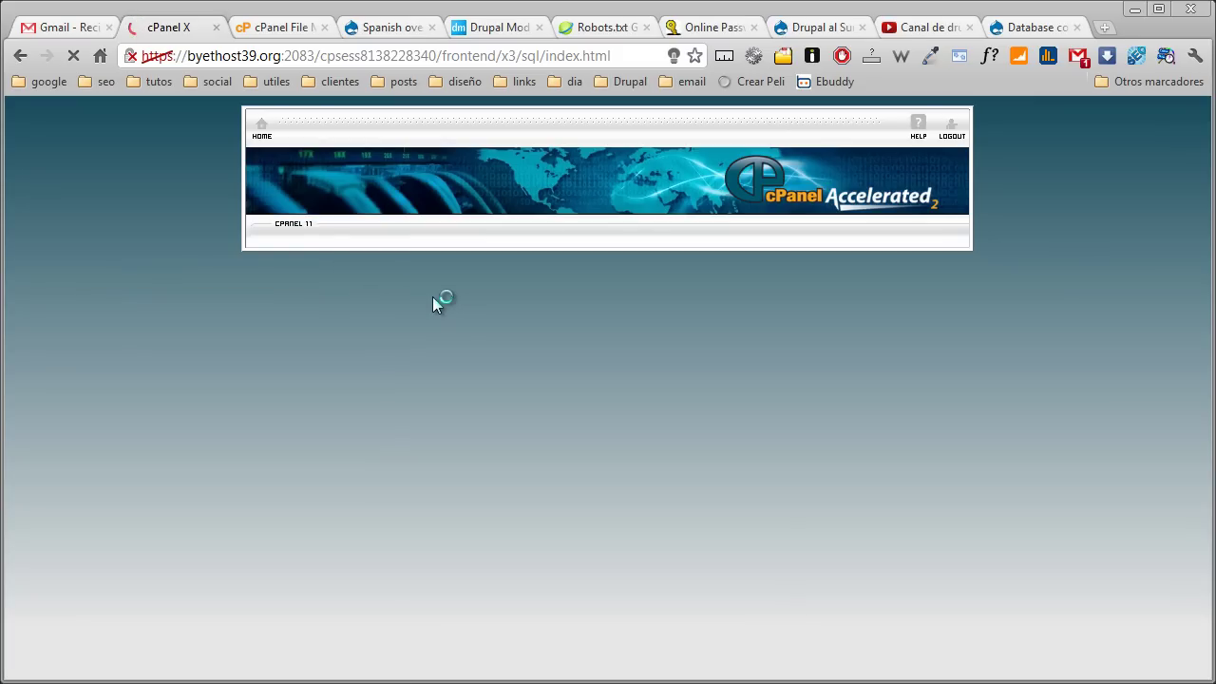
pyautogui.scroll(-2, 432, 297)
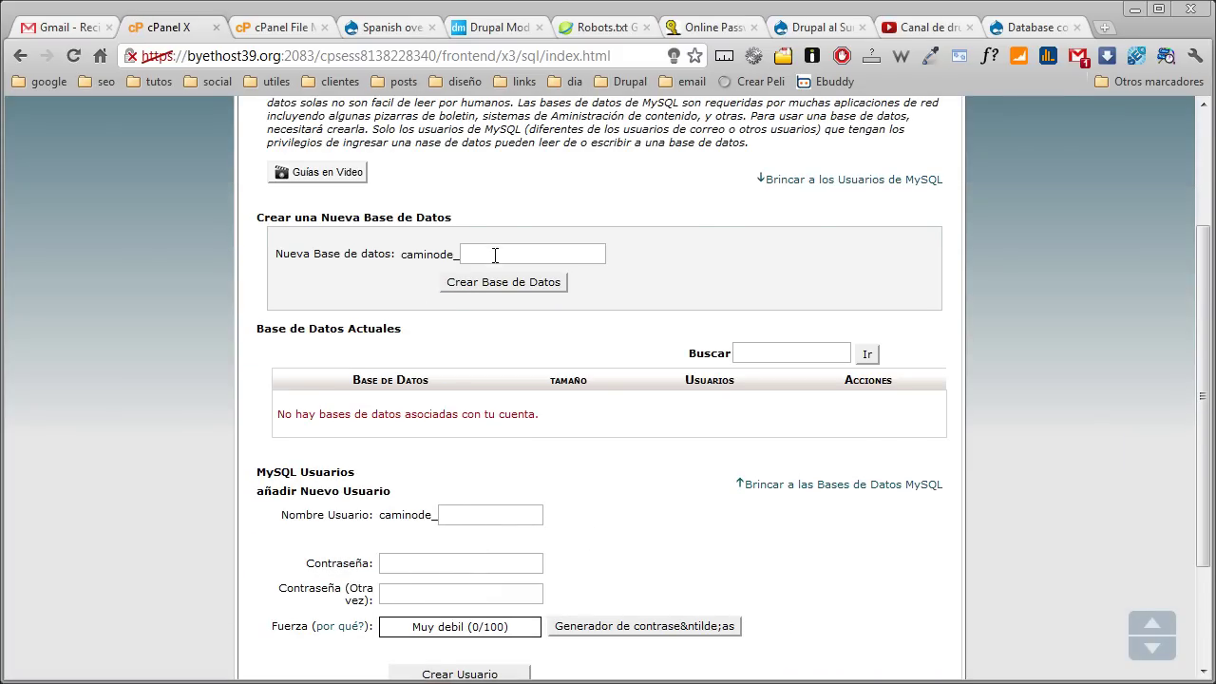
pyautogui.click(495, 254)
pyautogui.write('test')
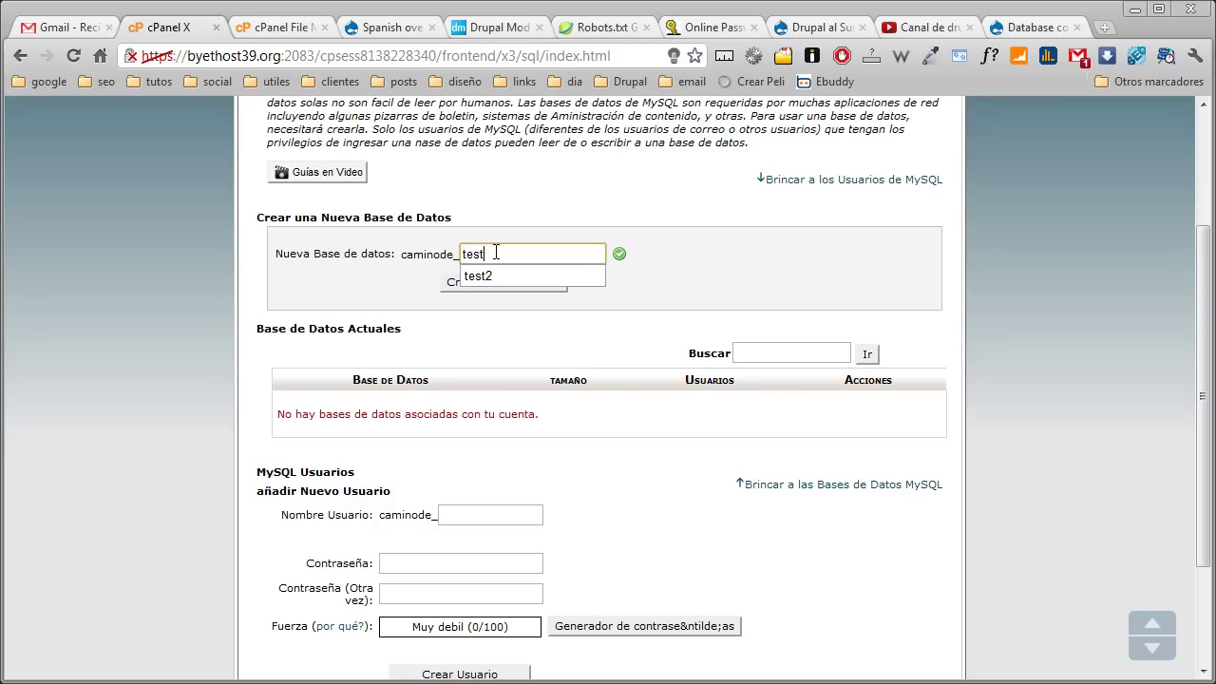
pyautogui.click(489, 276)
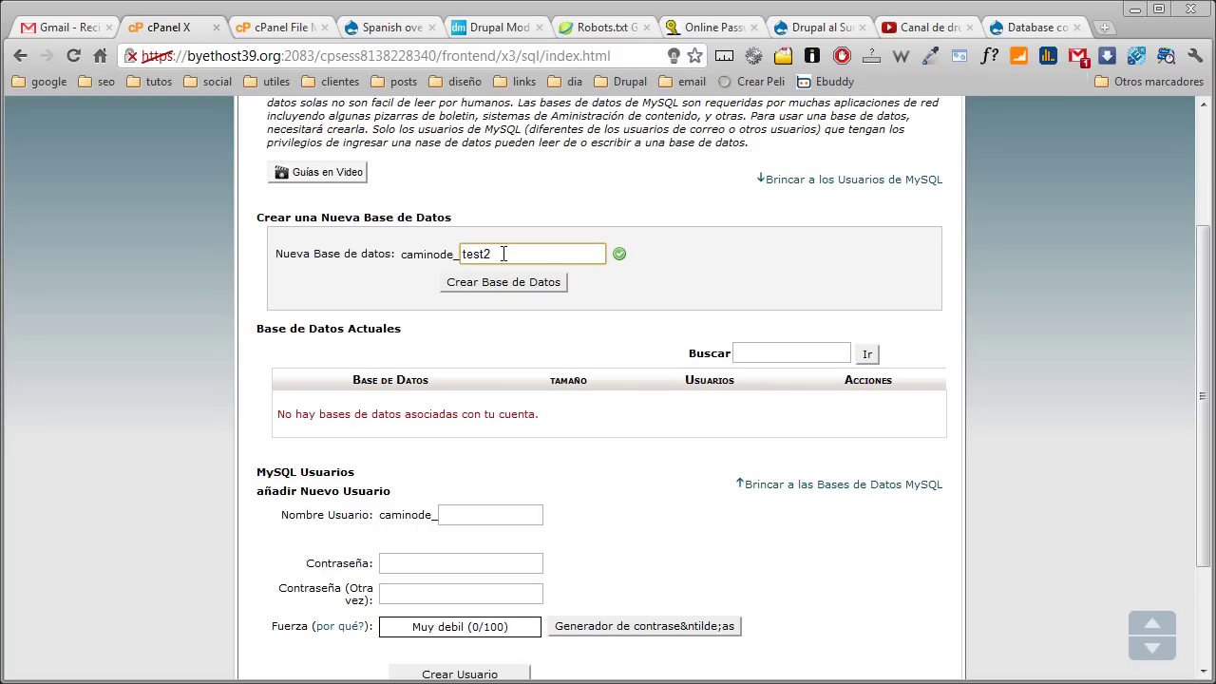
pyautogui.click(489, 277)
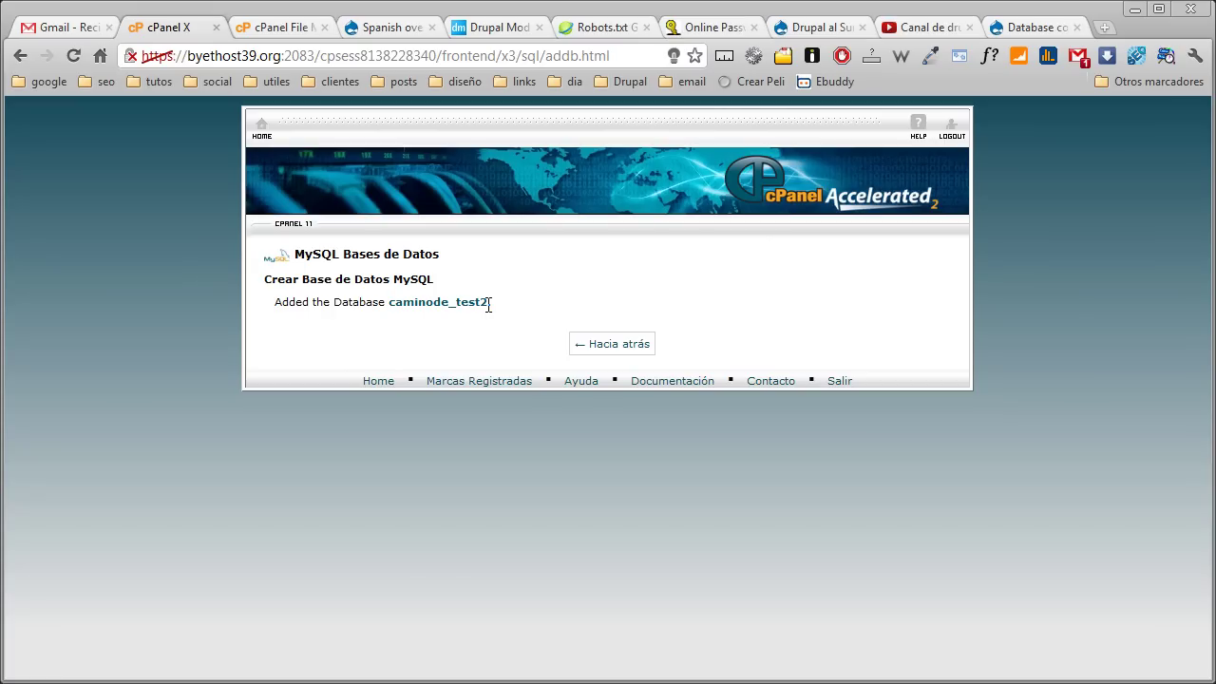
# Create a new MySQL database user with a strong generated password
pyautogui.click(616, 349)
pyautogui.scroll(-1, 344, 373)
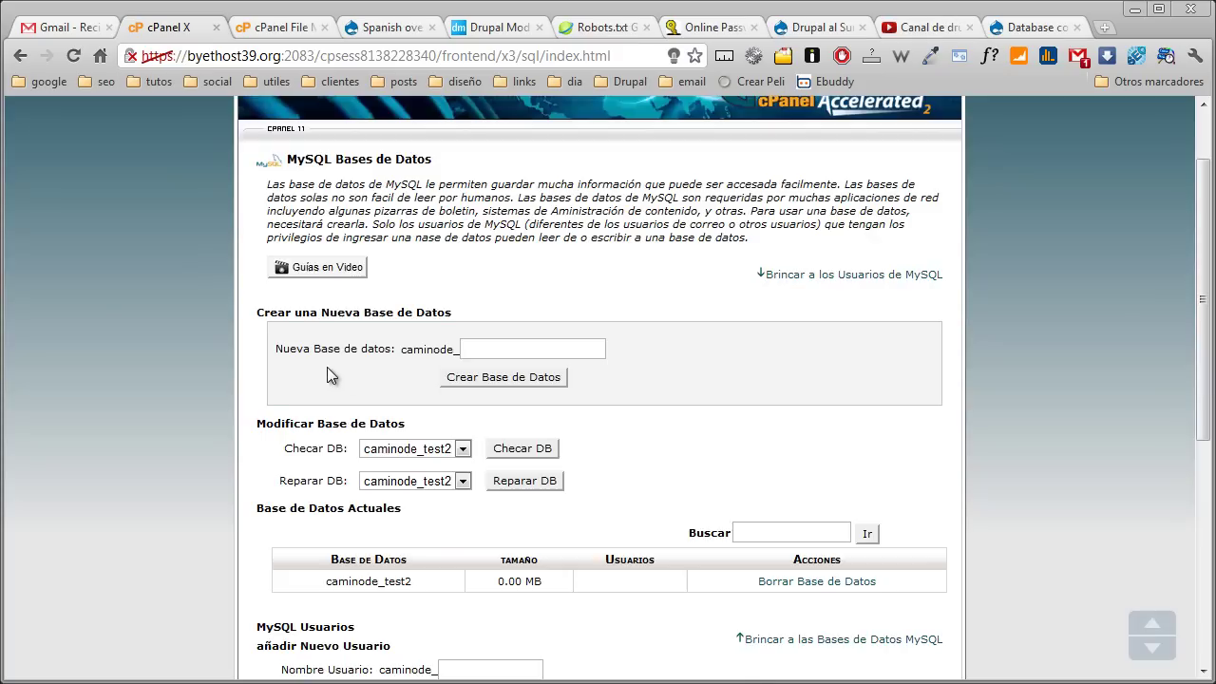
pyautogui.scroll(-3, 343, 372)
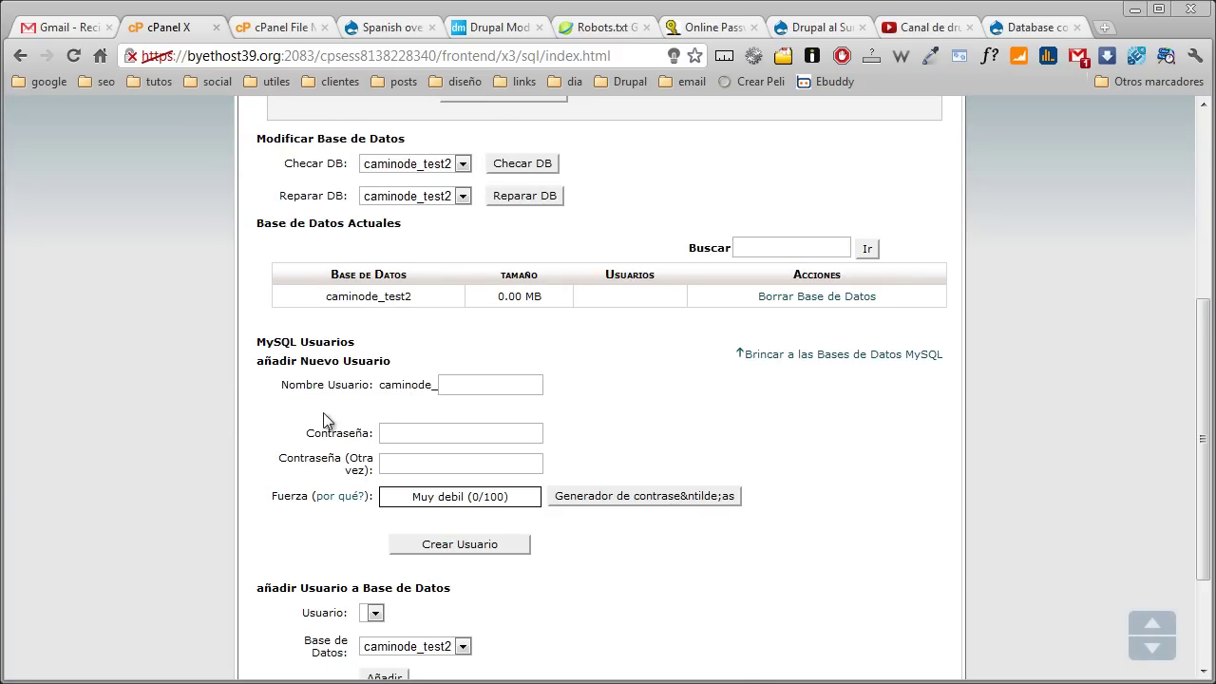
pyautogui.click(469, 384)
pyautogui.write('charly')
pyautogui.press('Tab')
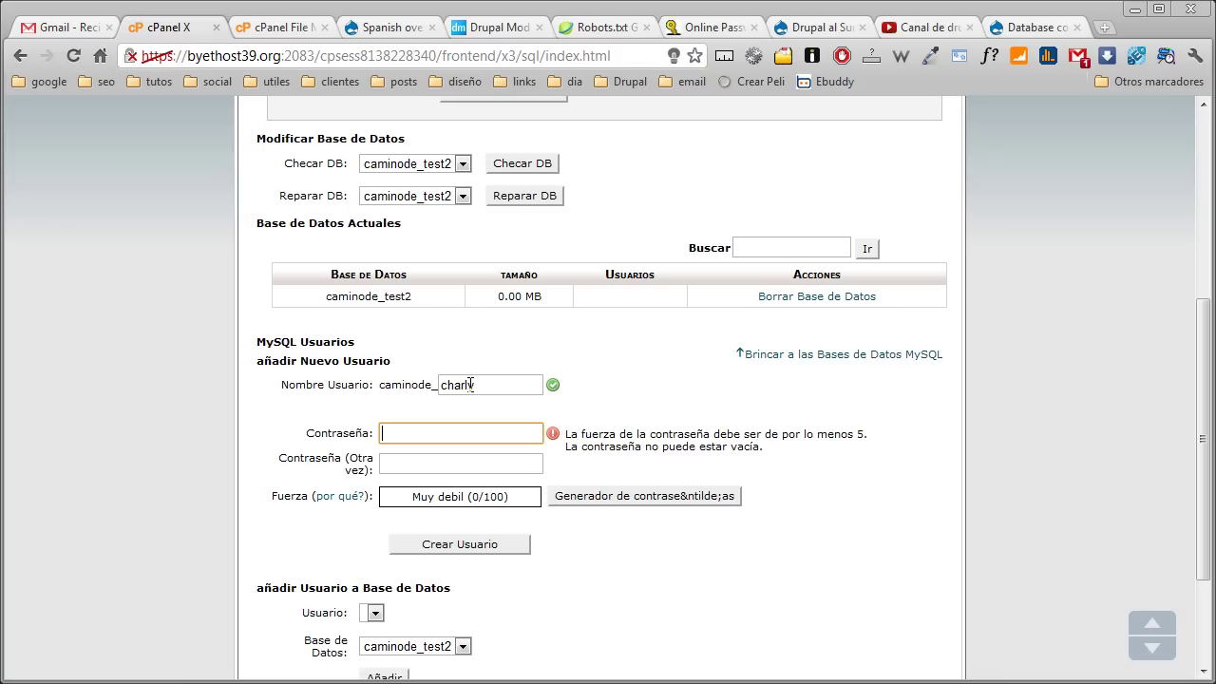
pyautogui.click(584, 500)
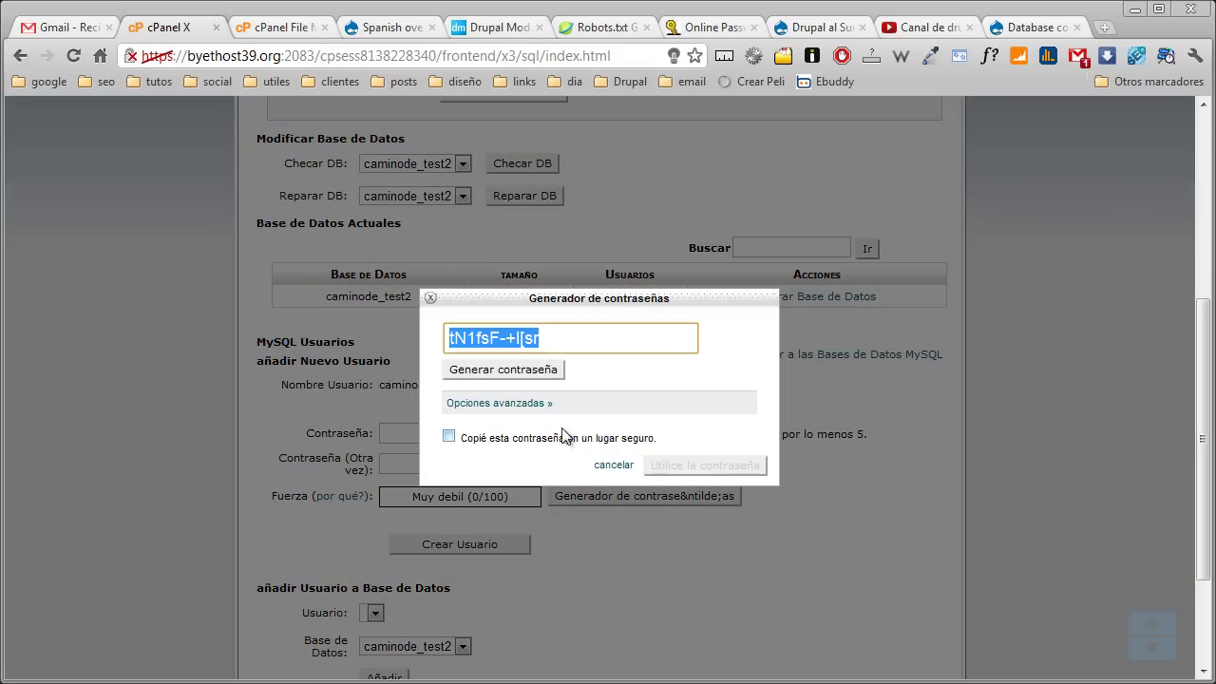
pyautogui.click(449, 436)
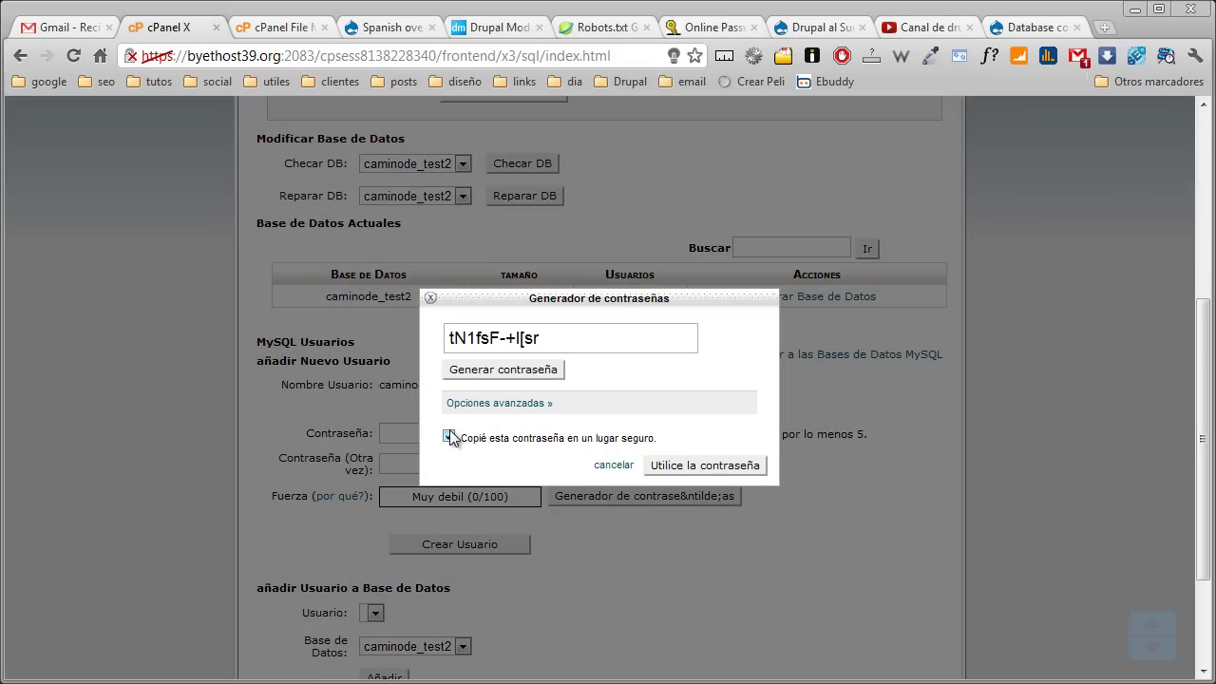
pyautogui.moveTo(572, 344); pyautogui.dragTo(438, 342)
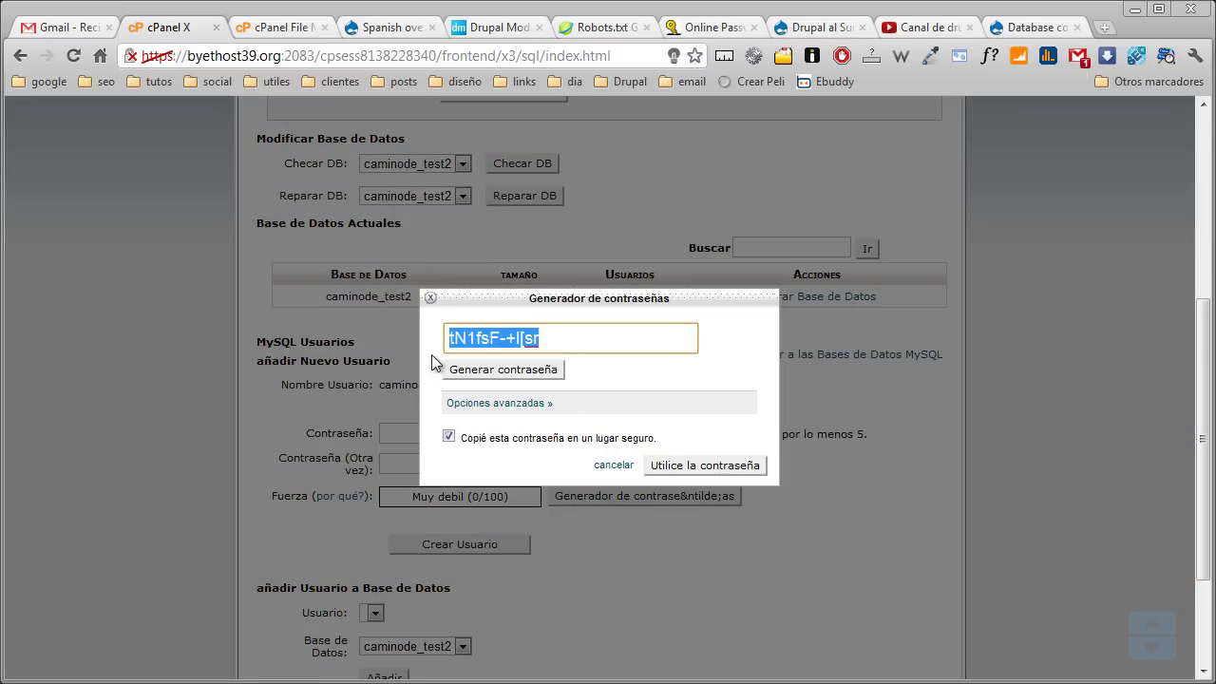
pyautogui.click(656, 464)
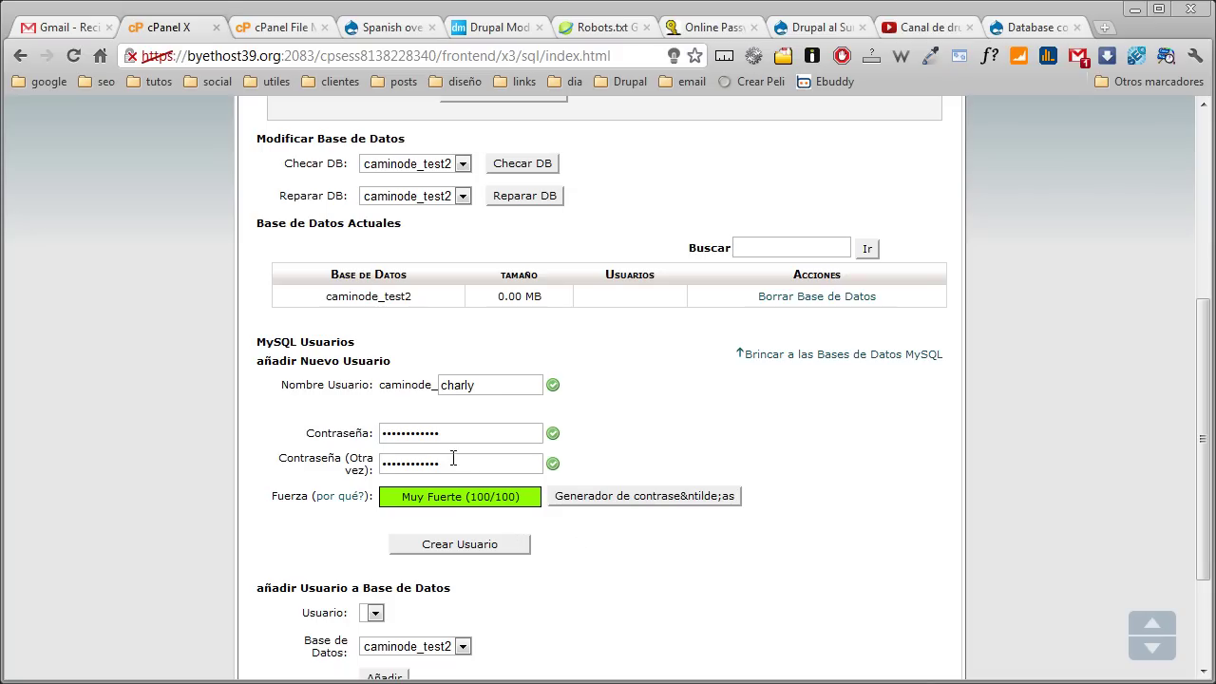
pyautogui.click(440, 555)
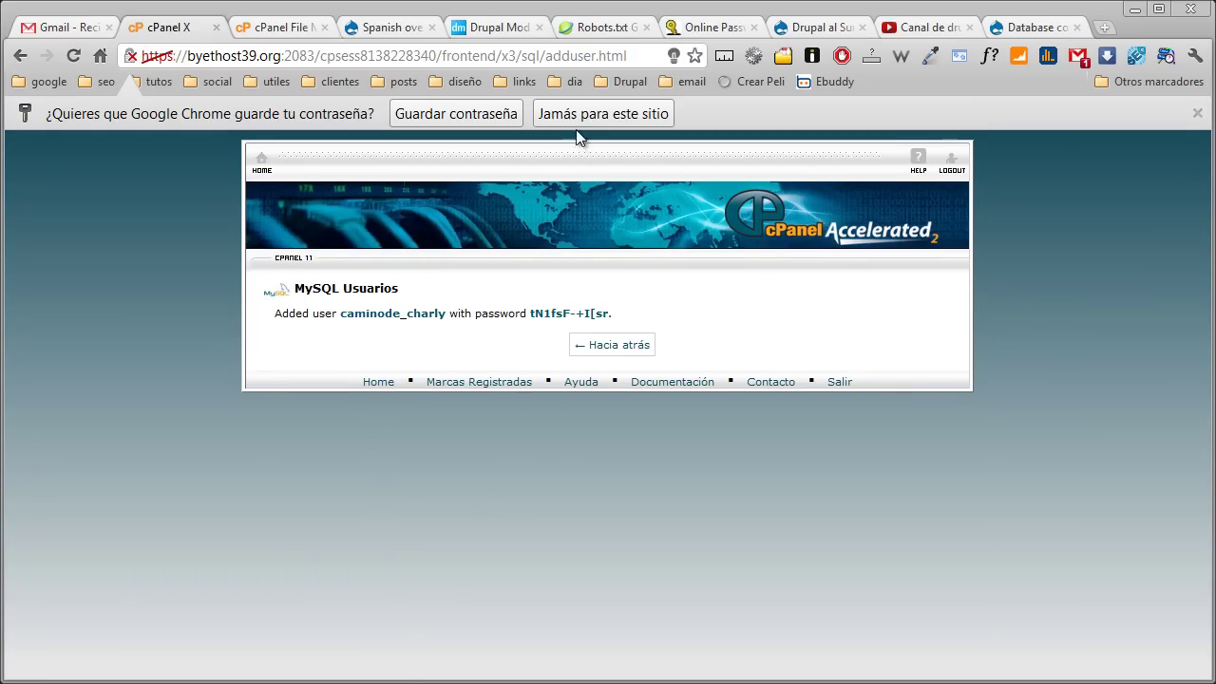
pyautogui.click(1197, 113)
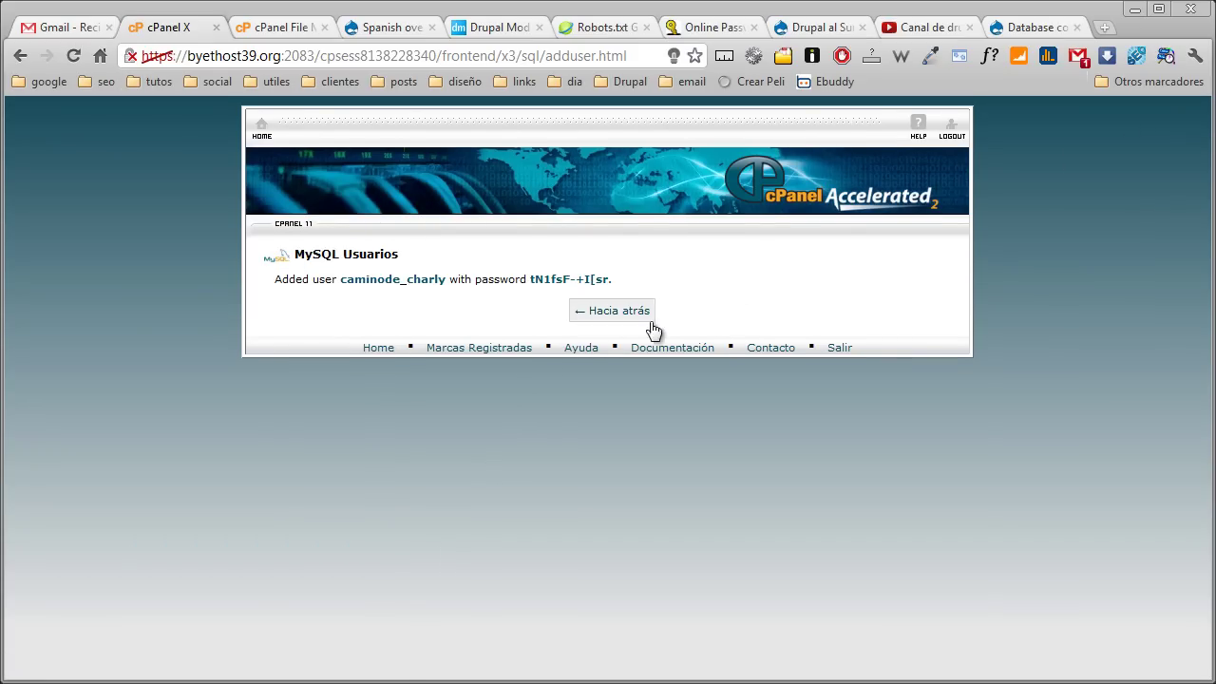
# Add the new user to caminode_test2 with TODOS LOS PRIVILEGIOS
pyautogui.click(627, 316)
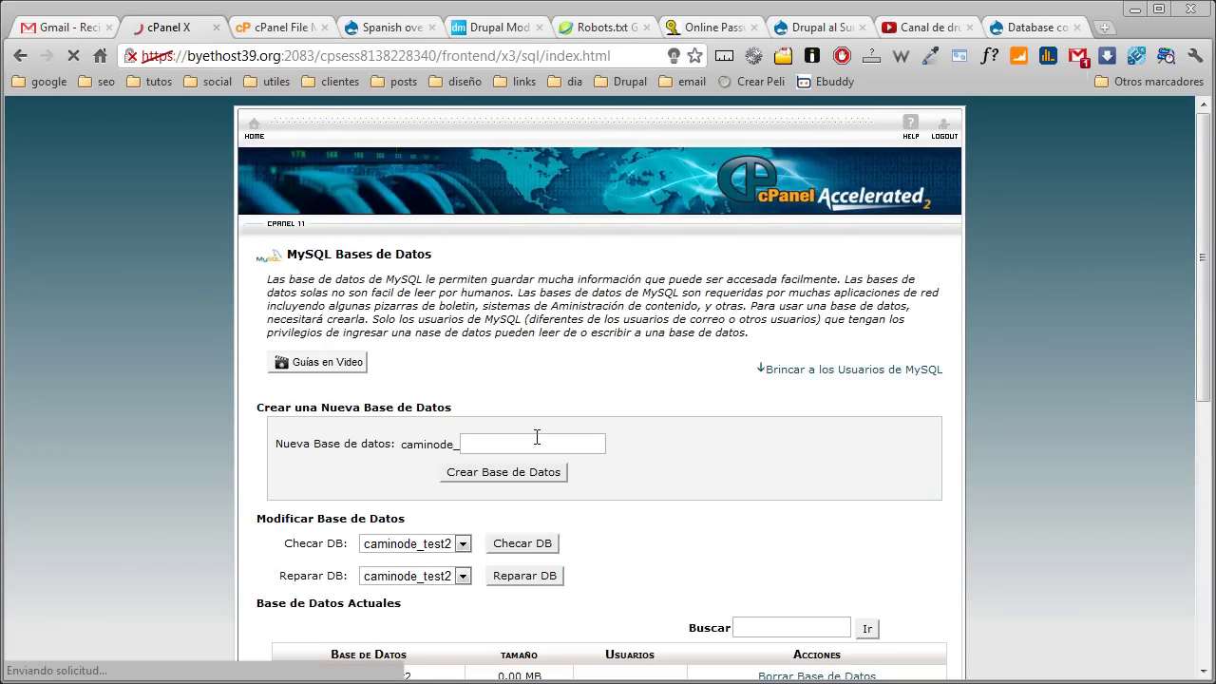
pyautogui.scroll(-5, 535, 437)
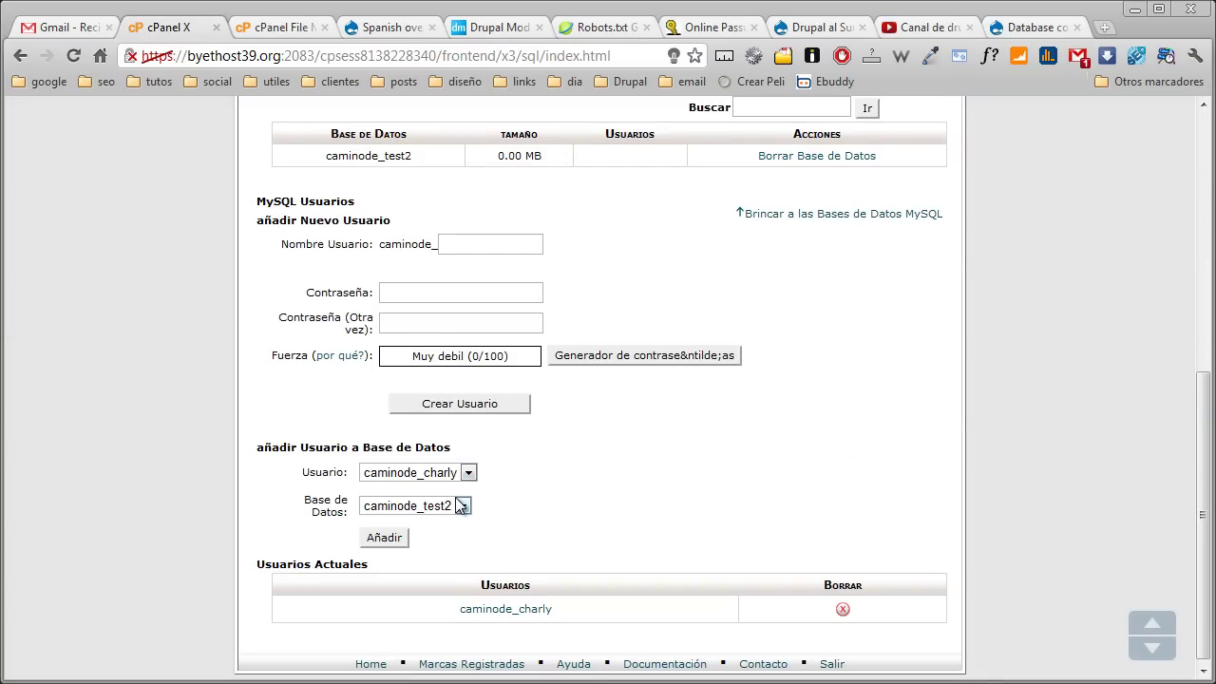
pyautogui.click(466, 472)
pyautogui.click(464, 491)
pyautogui.click(463, 506)
pyautogui.click(462, 506)
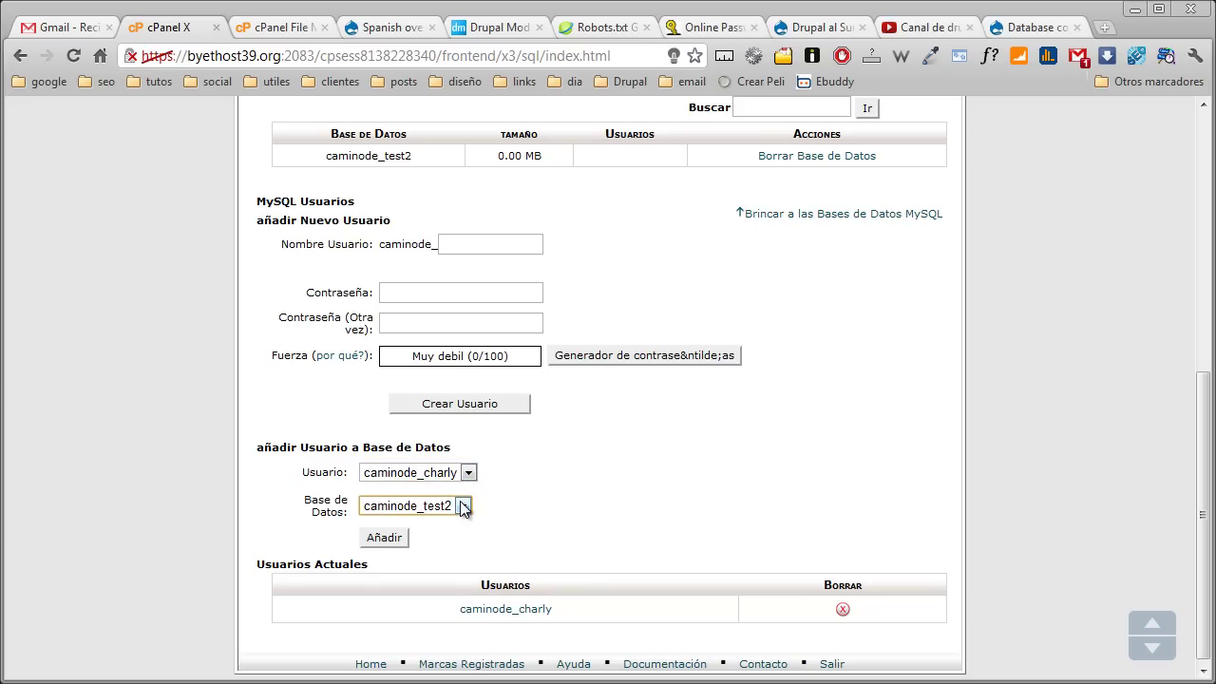
pyautogui.click(383, 541)
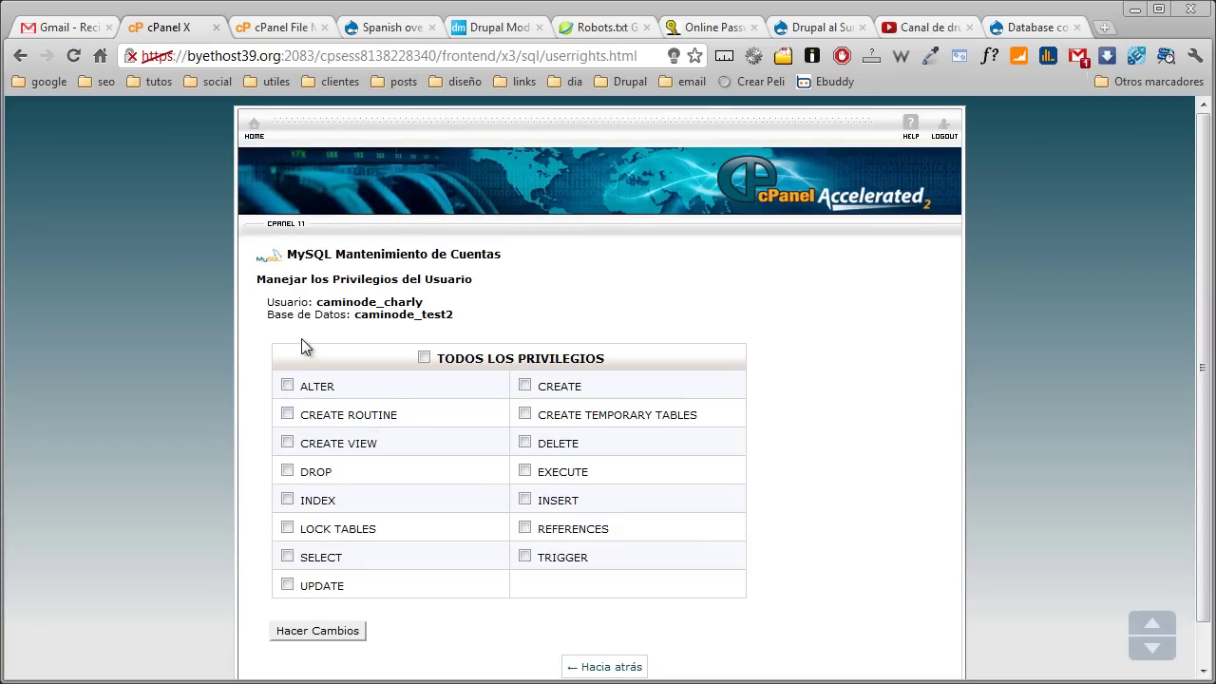
pyautogui.click(423, 357)
pyautogui.scroll(-1, 406, 392)
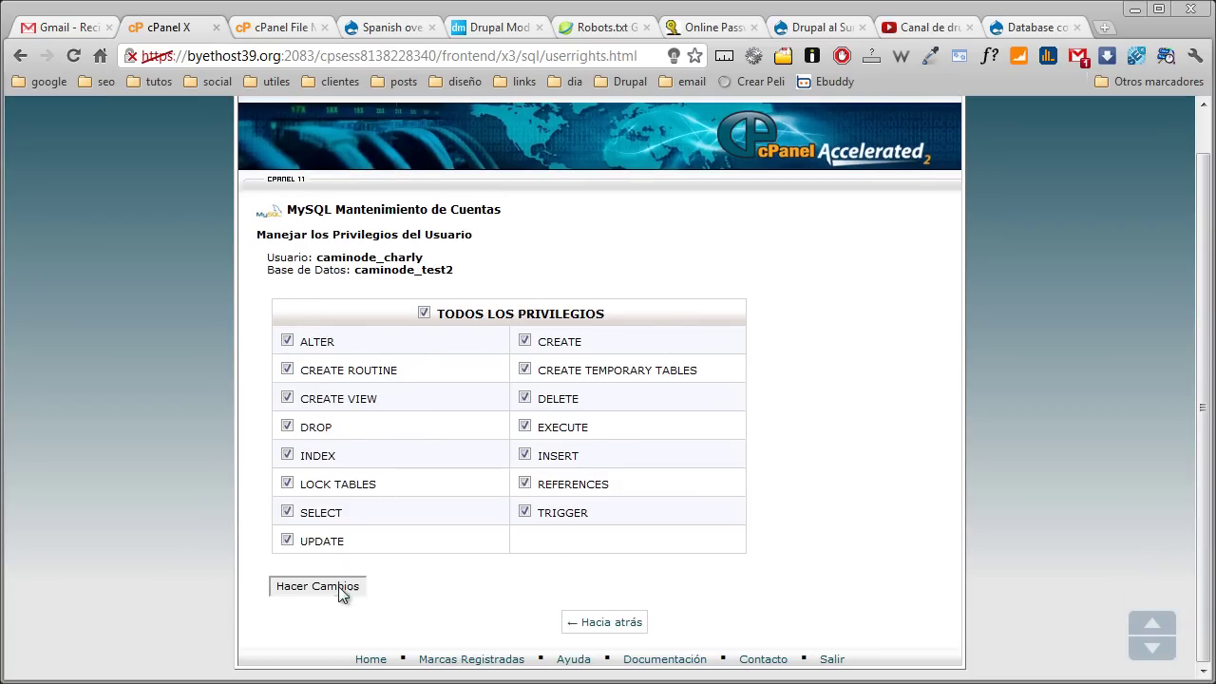
pyautogui.click(338, 586)
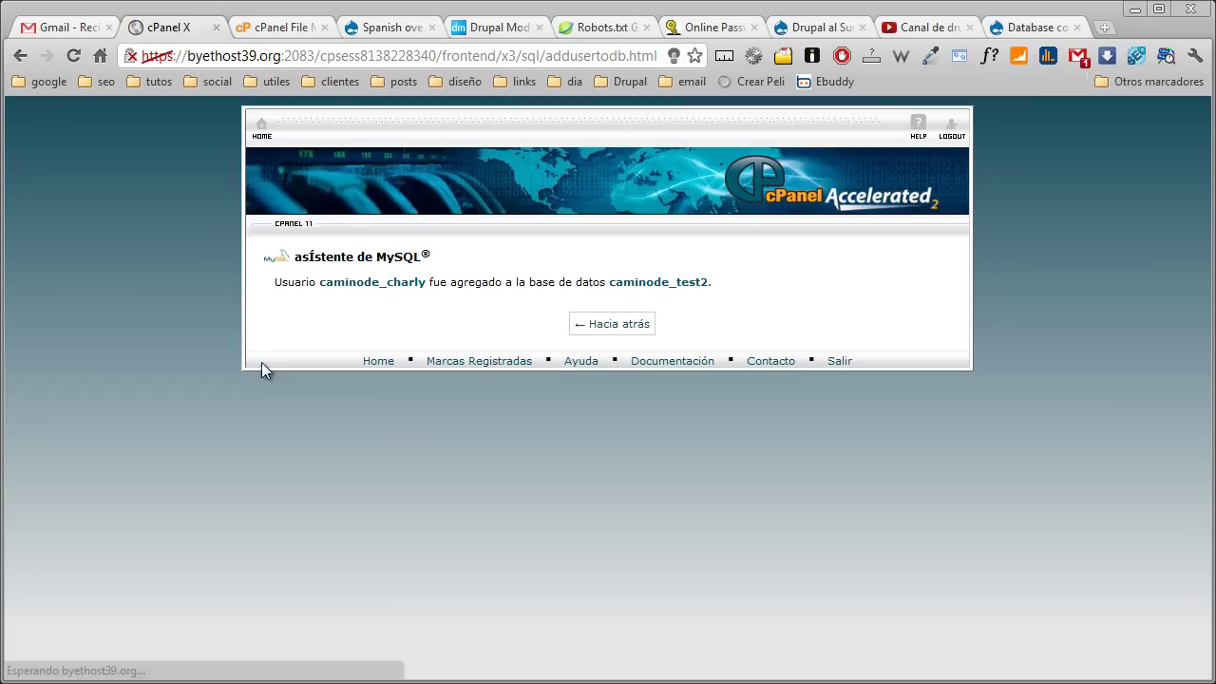
# Switch to Drupal's database configuration form and begin entering the database name
pyautogui.click(594, 327)
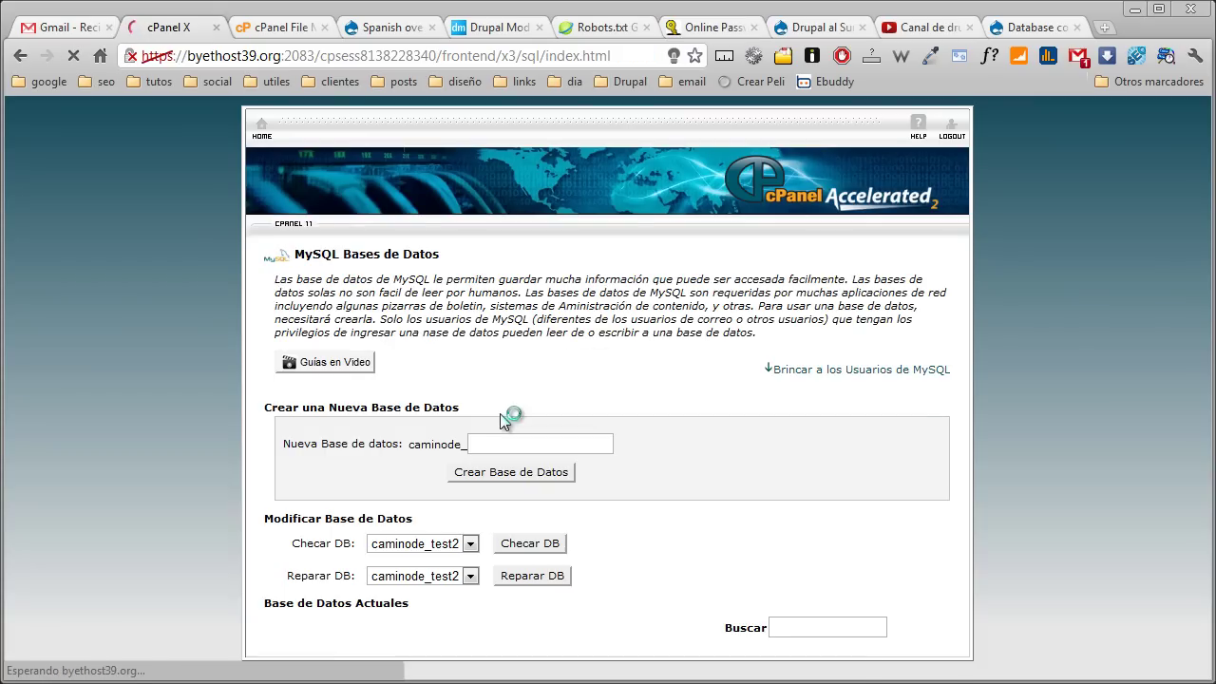
pyautogui.scroll(2, 501, 421)
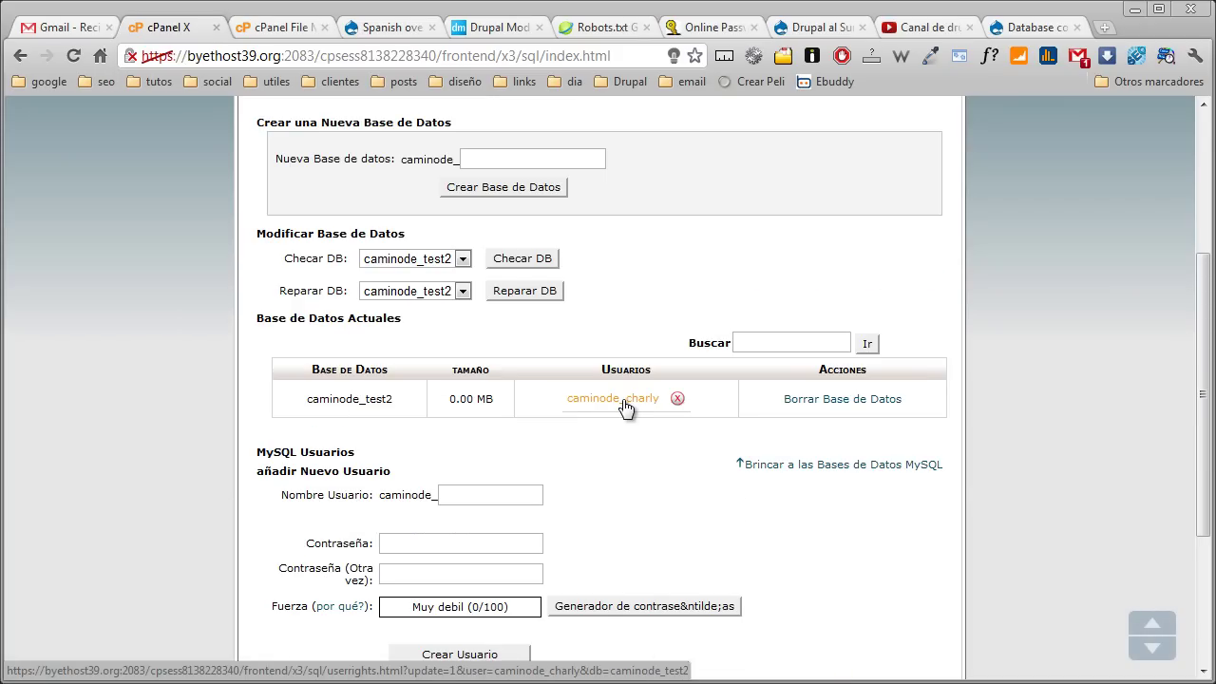
pyautogui.scroll(-3, 625, 407)
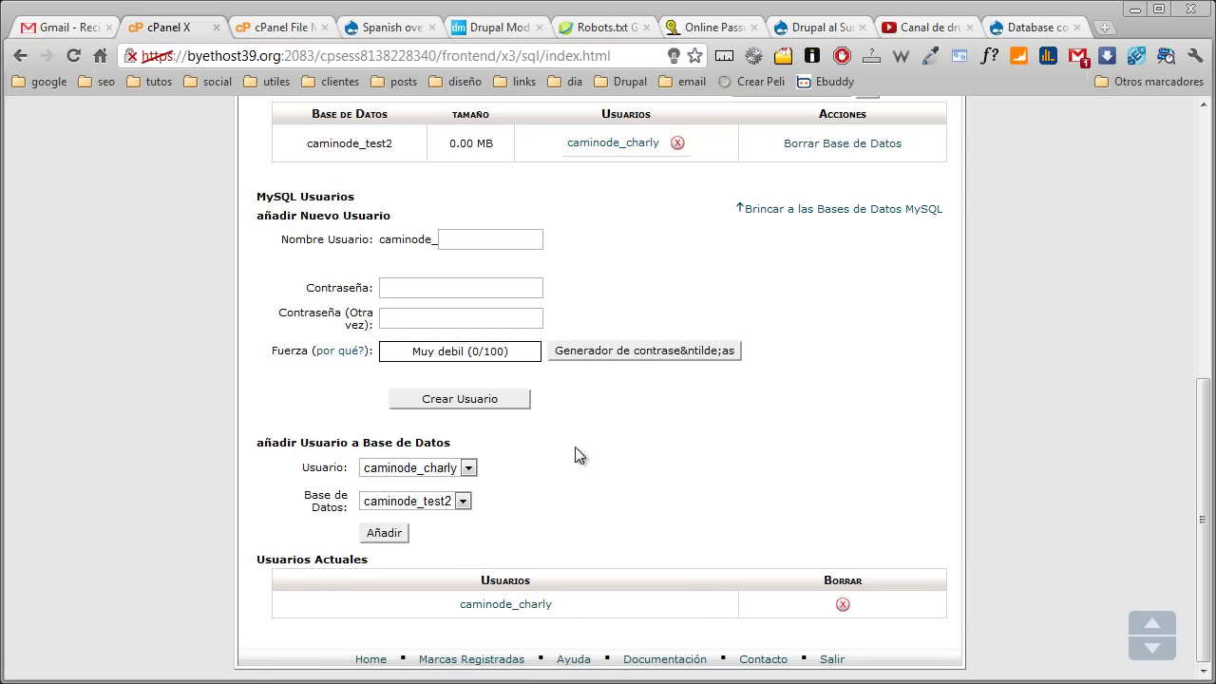
pyautogui.click(1026, 28)
pyautogui.click(543, 323)
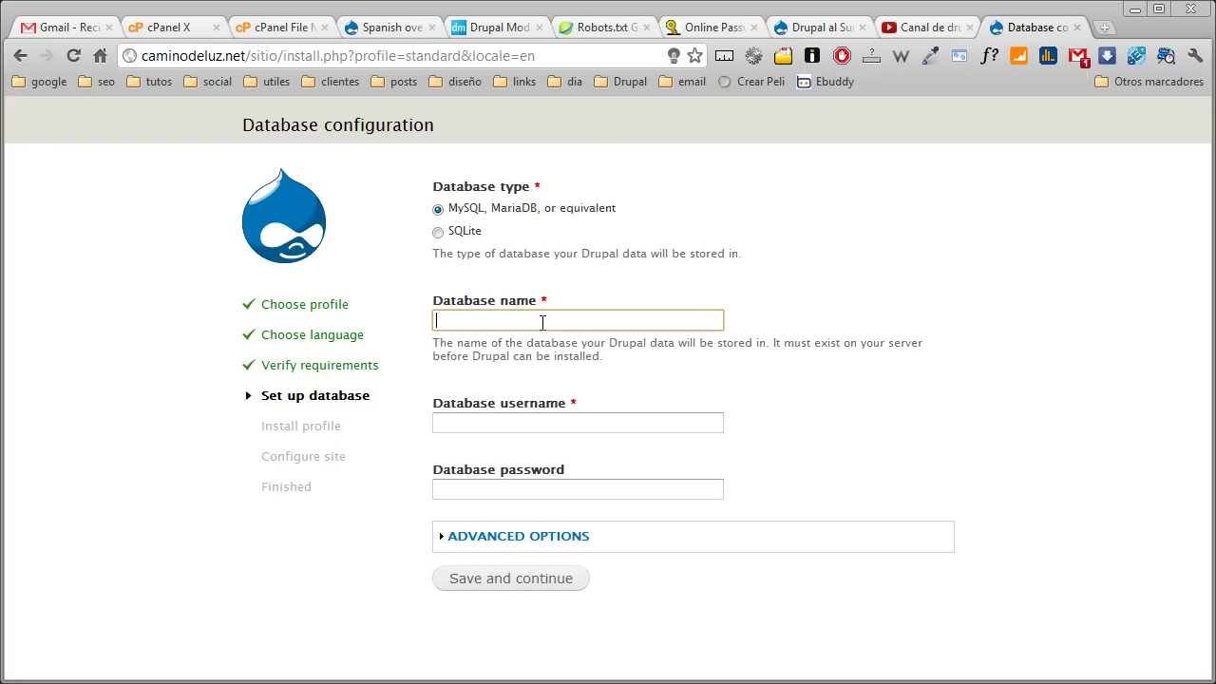
pyautogui.click(287, 29)
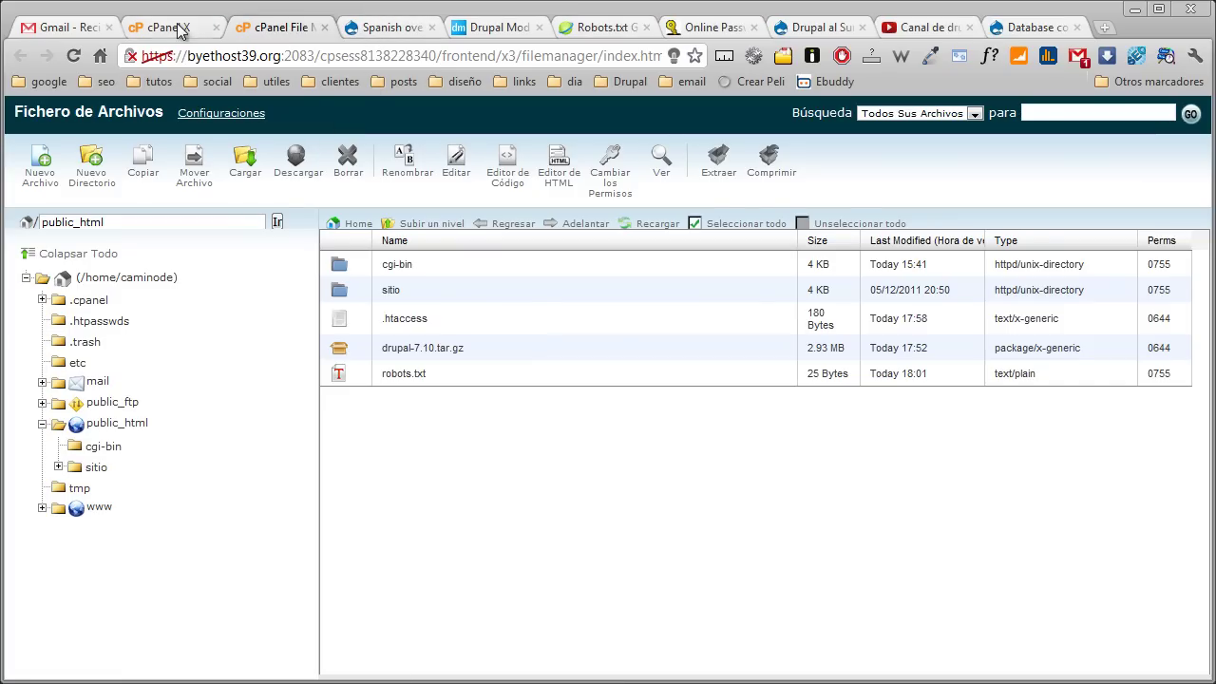
pyautogui.click(178, 28)
pyautogui.scroll(3, 285, 371)
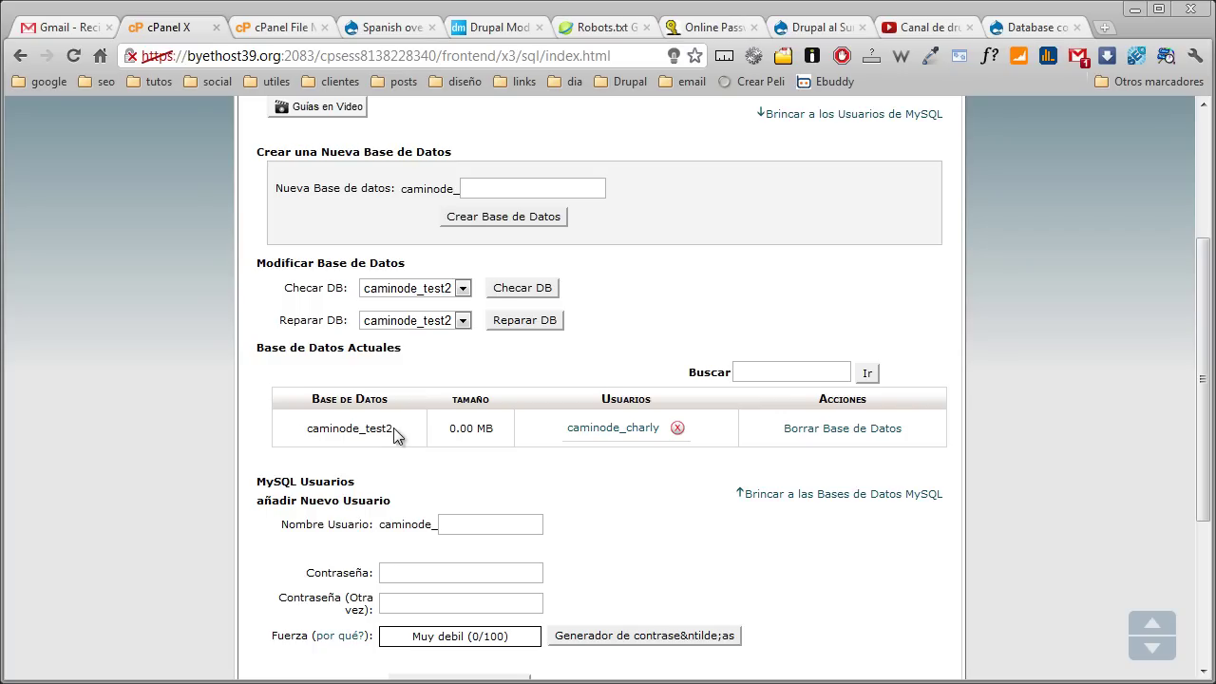
pyautogui.click(1030, 28)
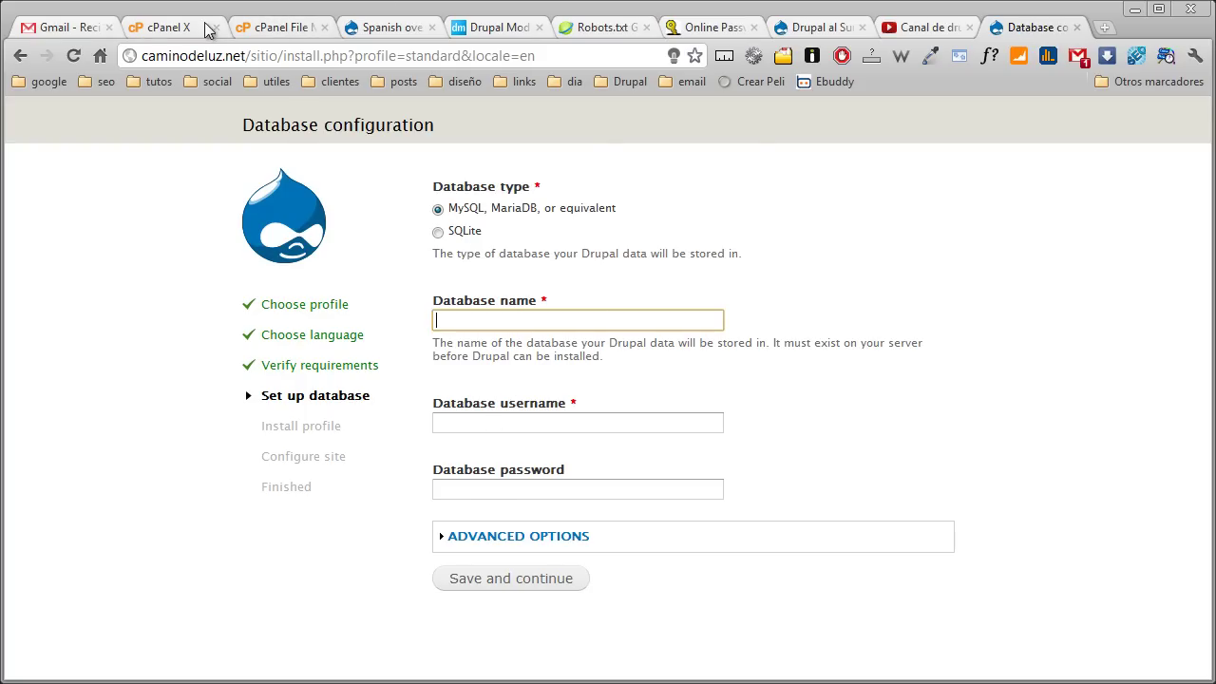
pyautogui.click(177, 31)
pyautogui.scroll(-3, 340, 462)
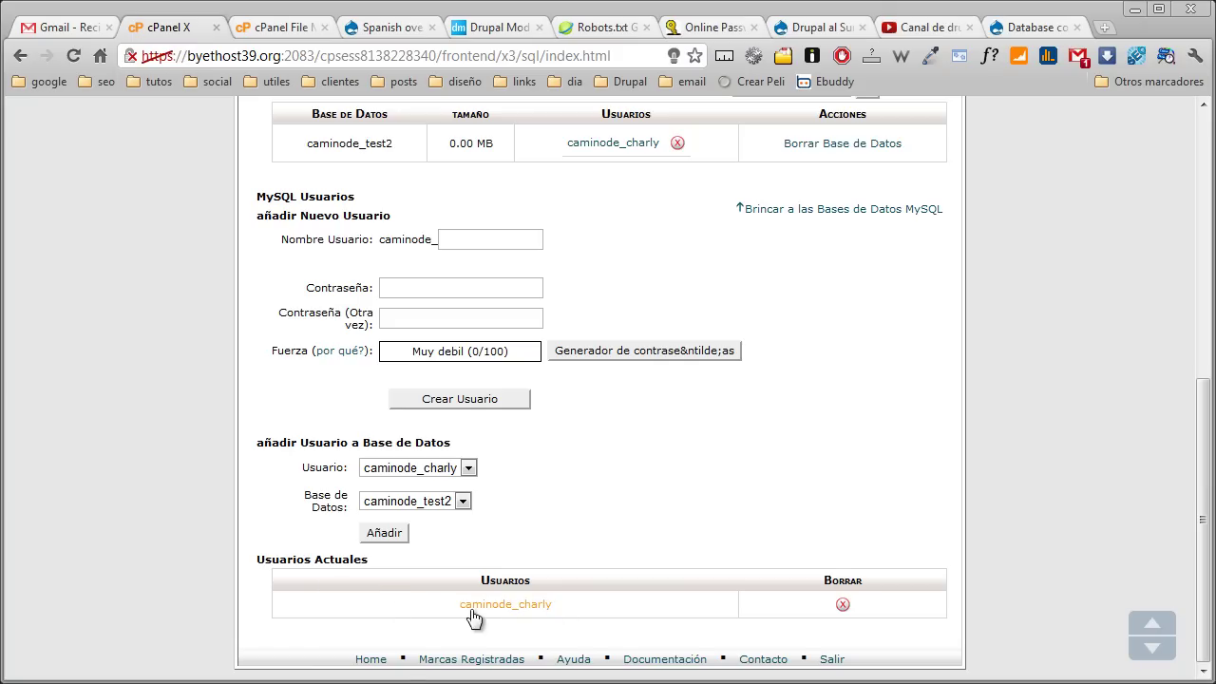
pyautogui.click(1032, 32)
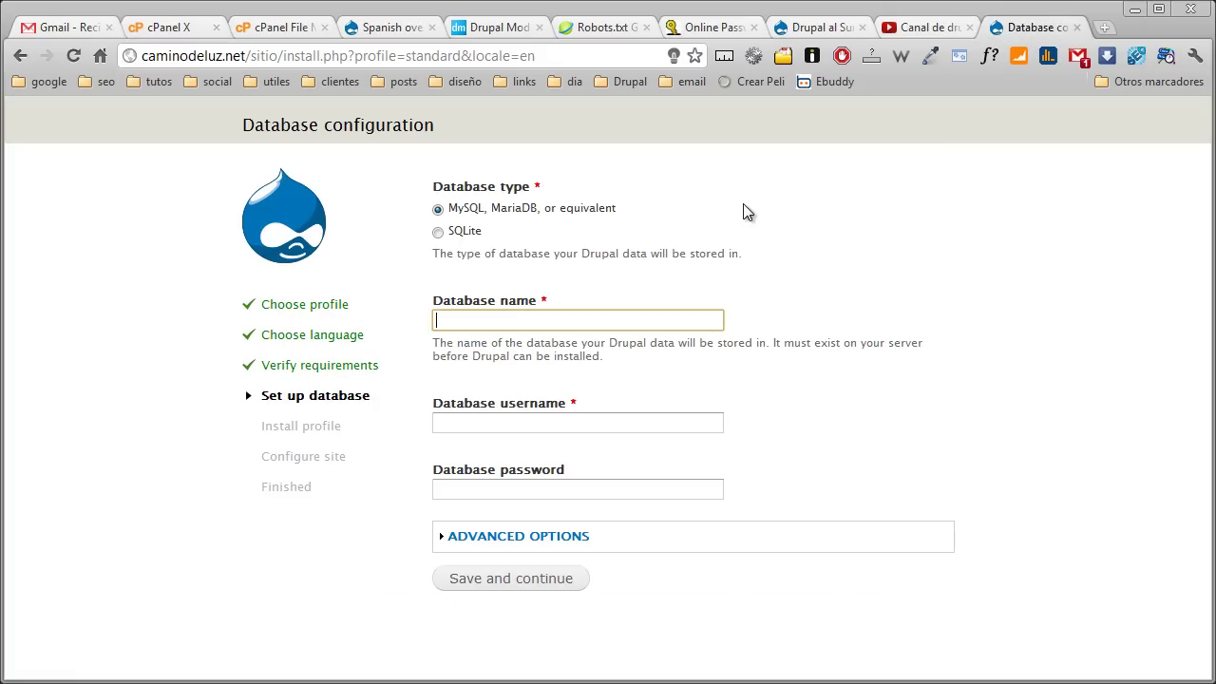
# Set the table prefix to resX3_ under Advanced options and submit the database settings
pyautogui.click(491, 538)
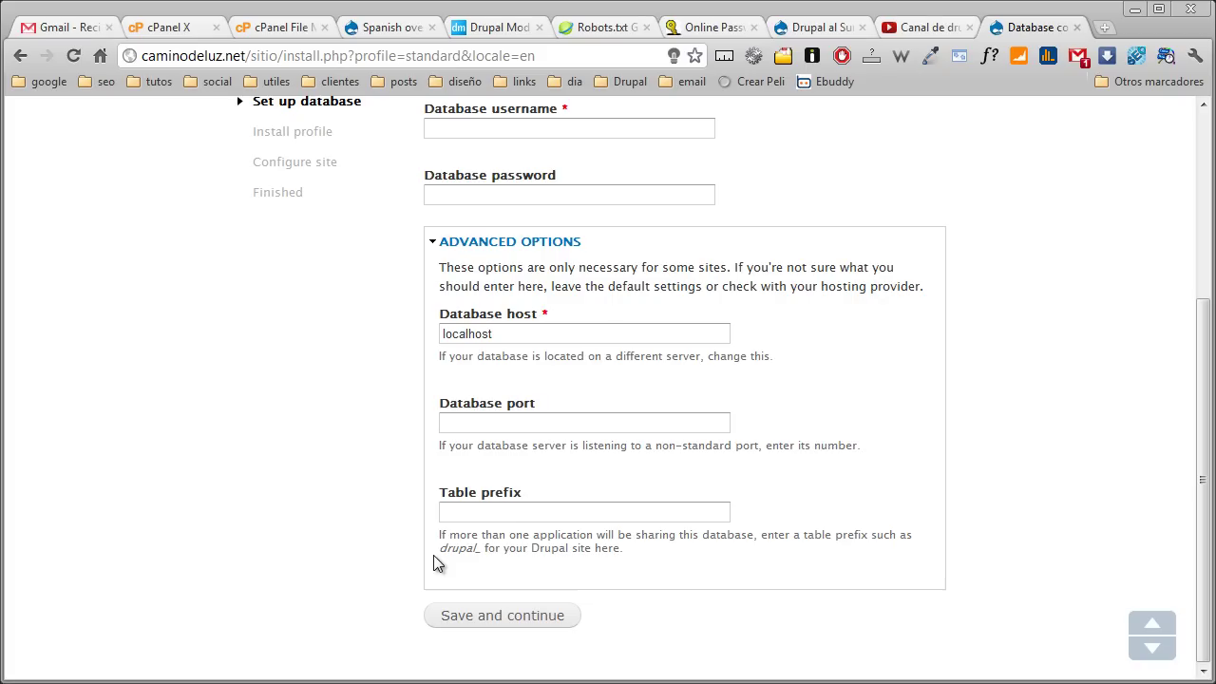
pyautogui.click(454, 514)
pyautogui.write('resX3_')
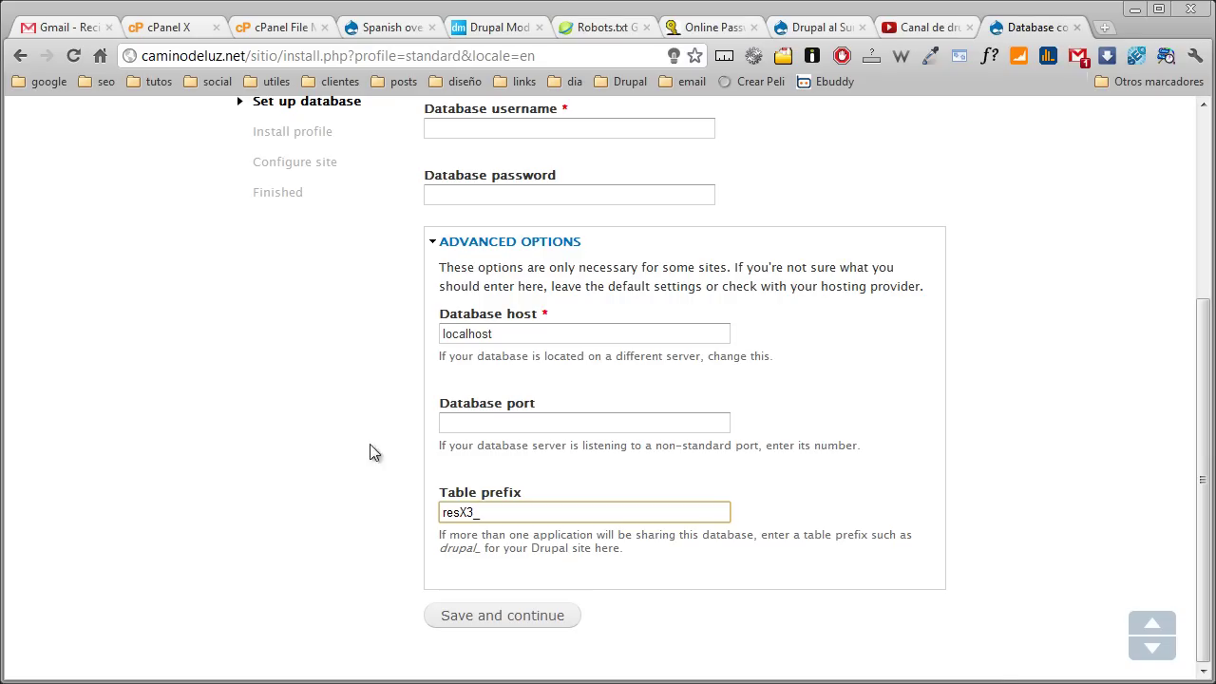
pyautogui.scroll(2, 370, 453)
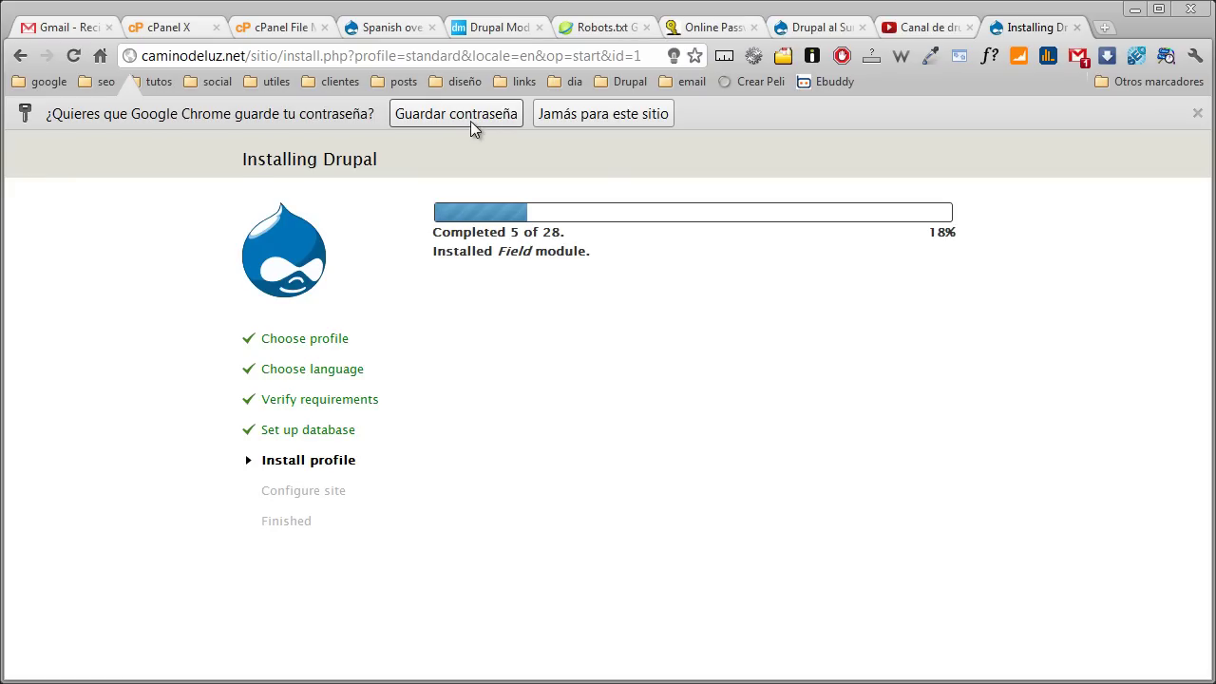
pyautogui.click(470, 120)
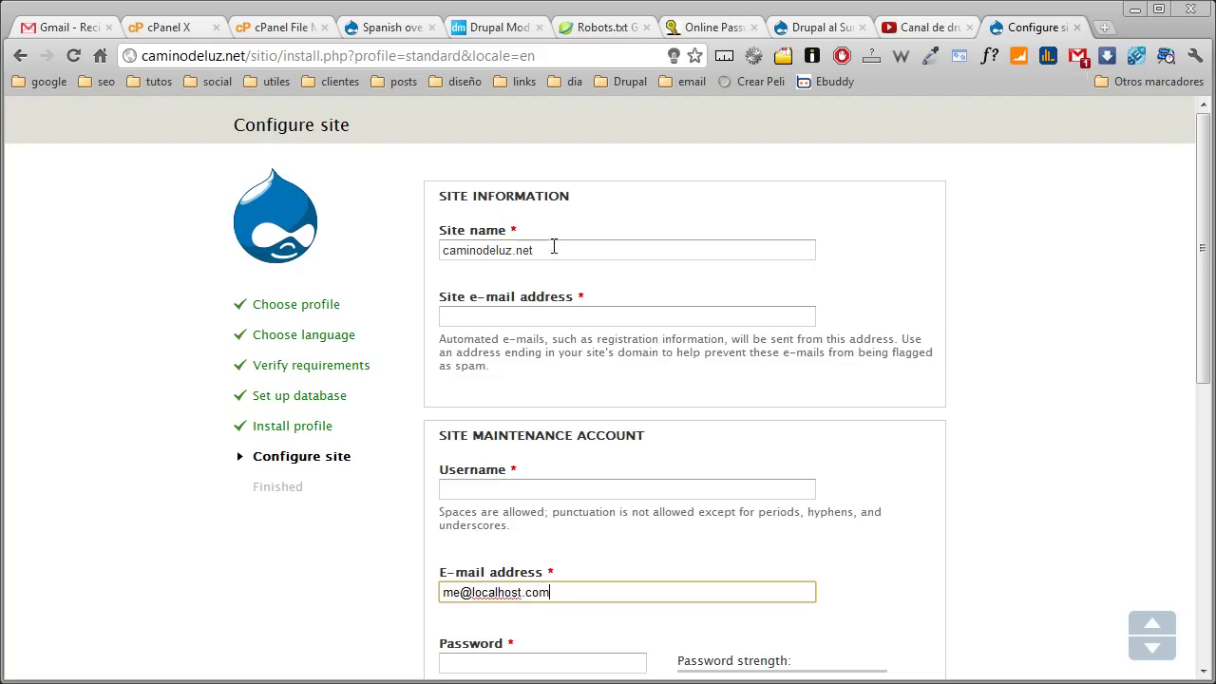
# Rename the site to 'Camino de Luz' and fill in the site e-mail address
pyautogui.moveTo(553, 247); pyautogui.dragTo(399, 244)
pyautogui.write('Cam')
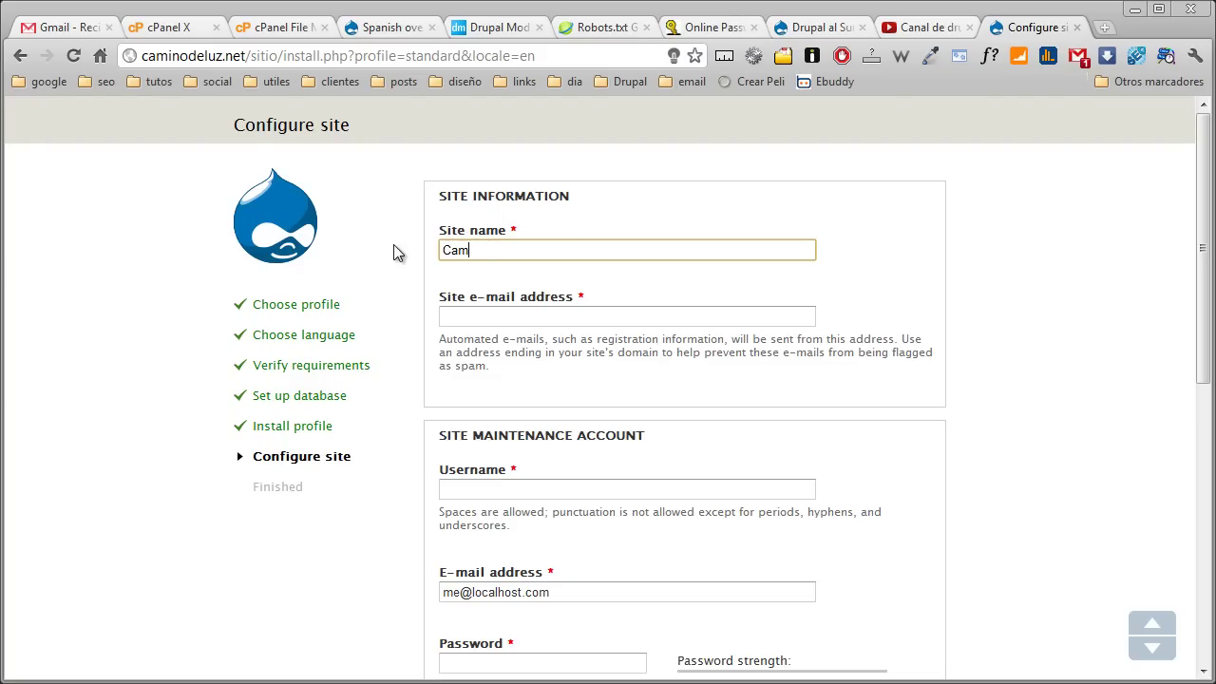
pyautogui.write('ino de Luz')
pyautogui.press('Tab')
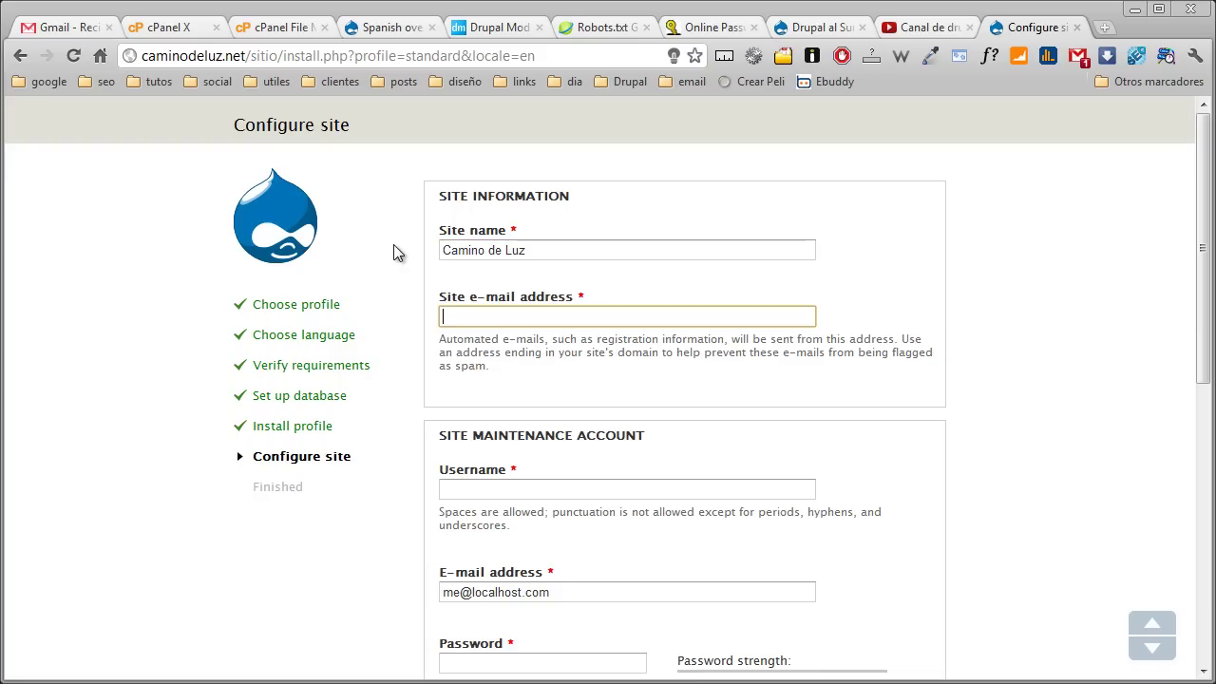
pyautogui.write('me')
pyautogui.press('Down')
pyautogui.press('Return')
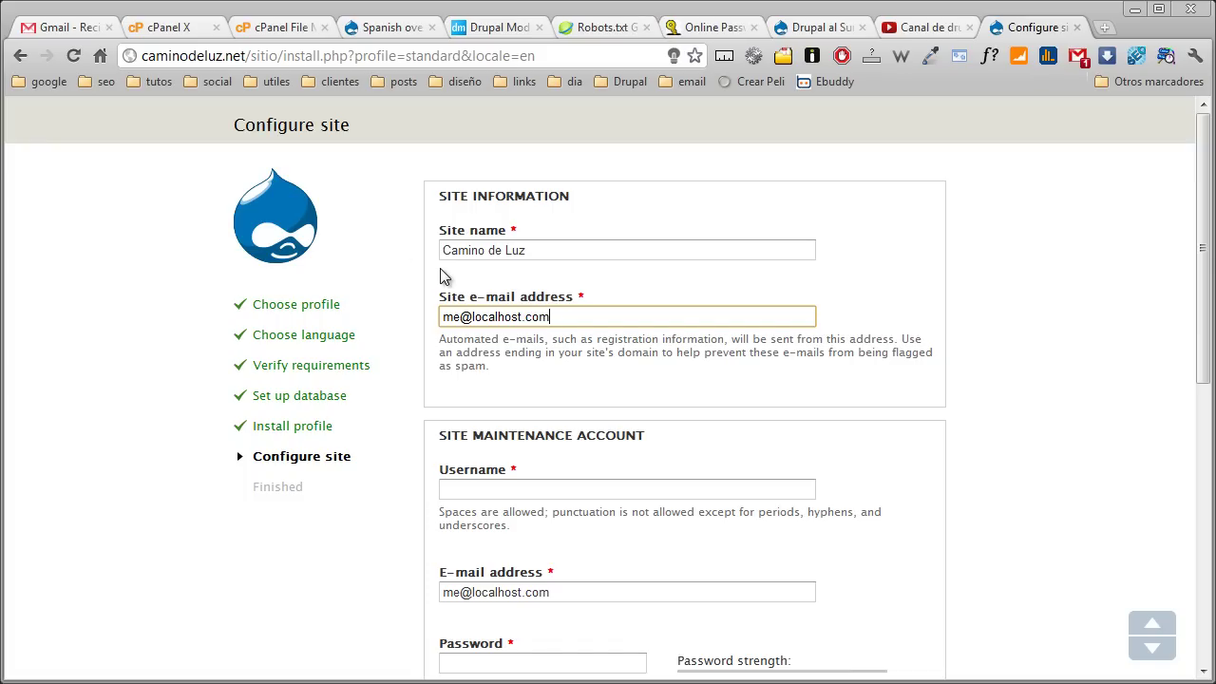
# Set the default country to Uruguay and the time zone to America/Montevideo
pyautogui.scroll(-1, 439, 275)
pyautogui.scroll(-2, 475, 376)
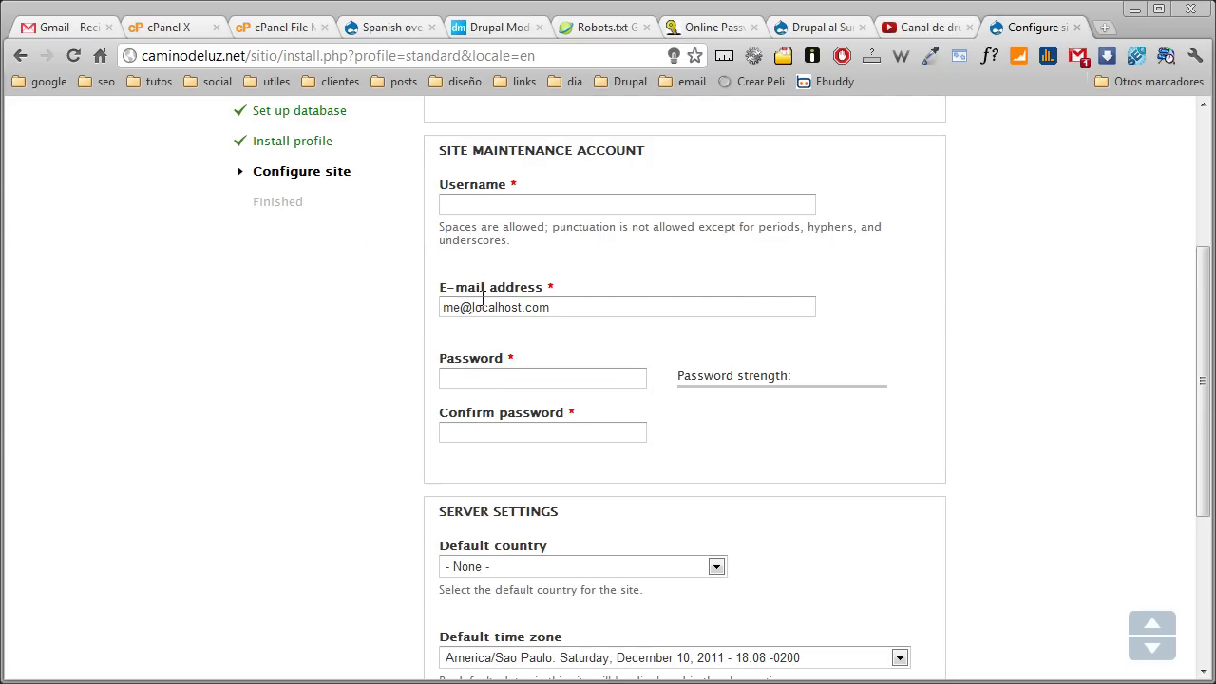
pyautogui.scroll(-2, 489, 384)
pyautogui.click(489, 377)
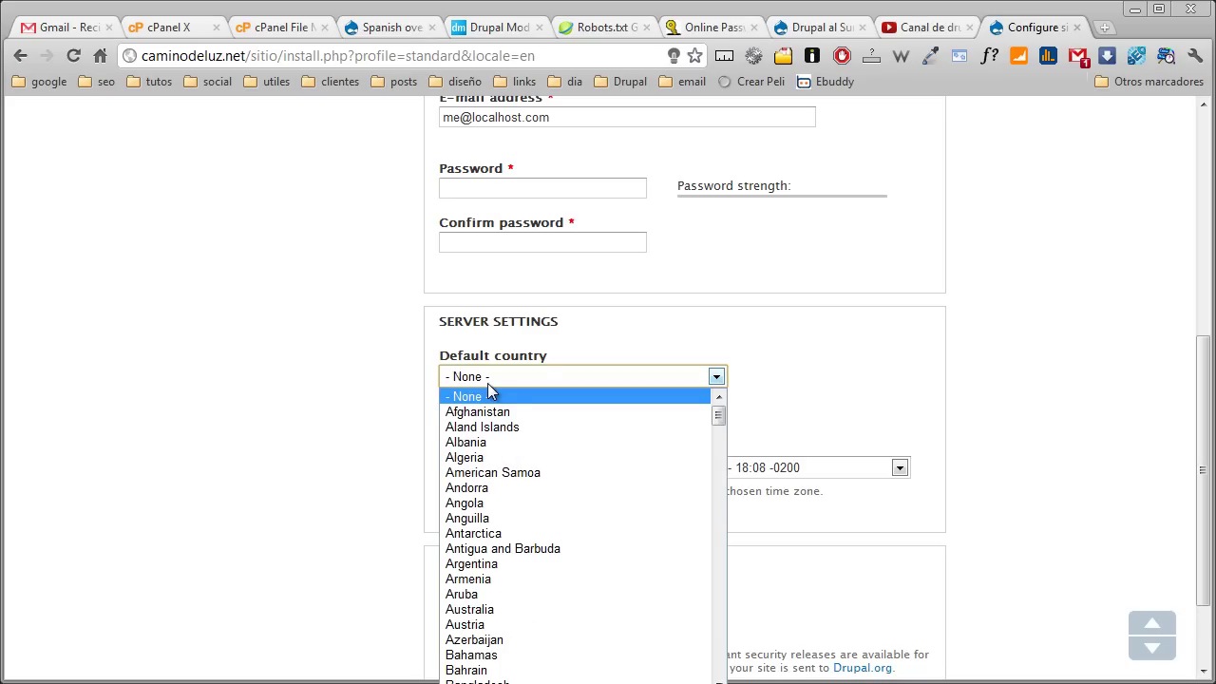
pyautogui.write('ur')
pyautogui.press('Return')
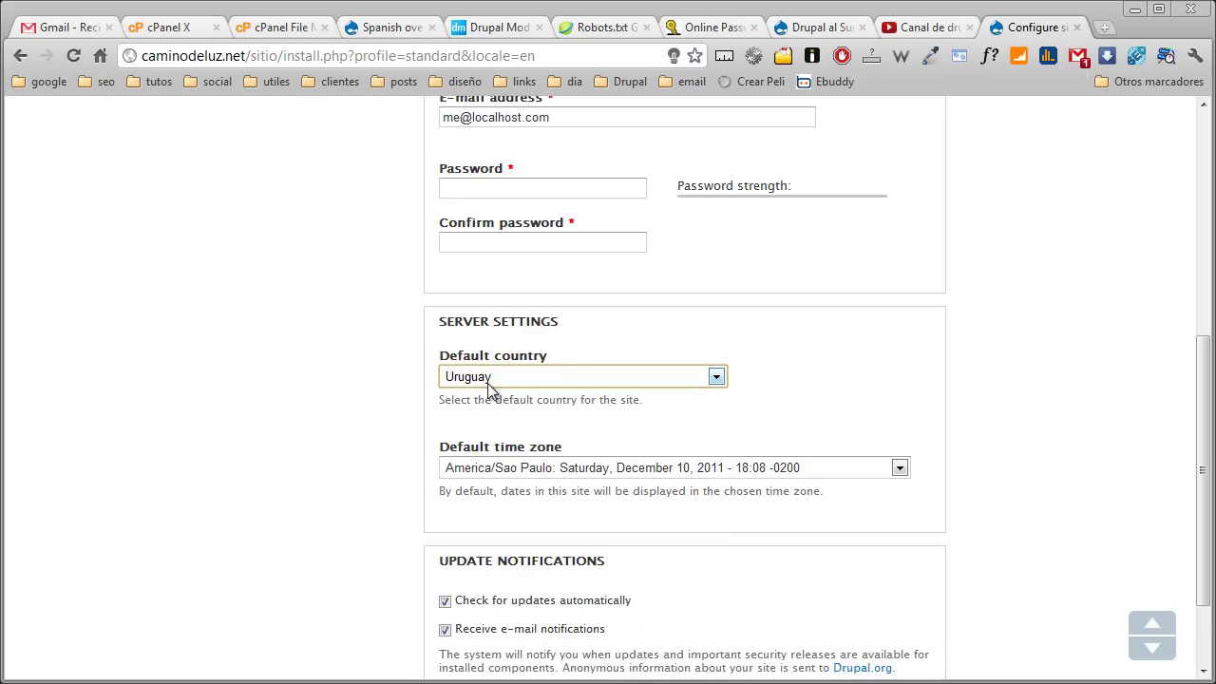
pyautogui.click(496, 465)
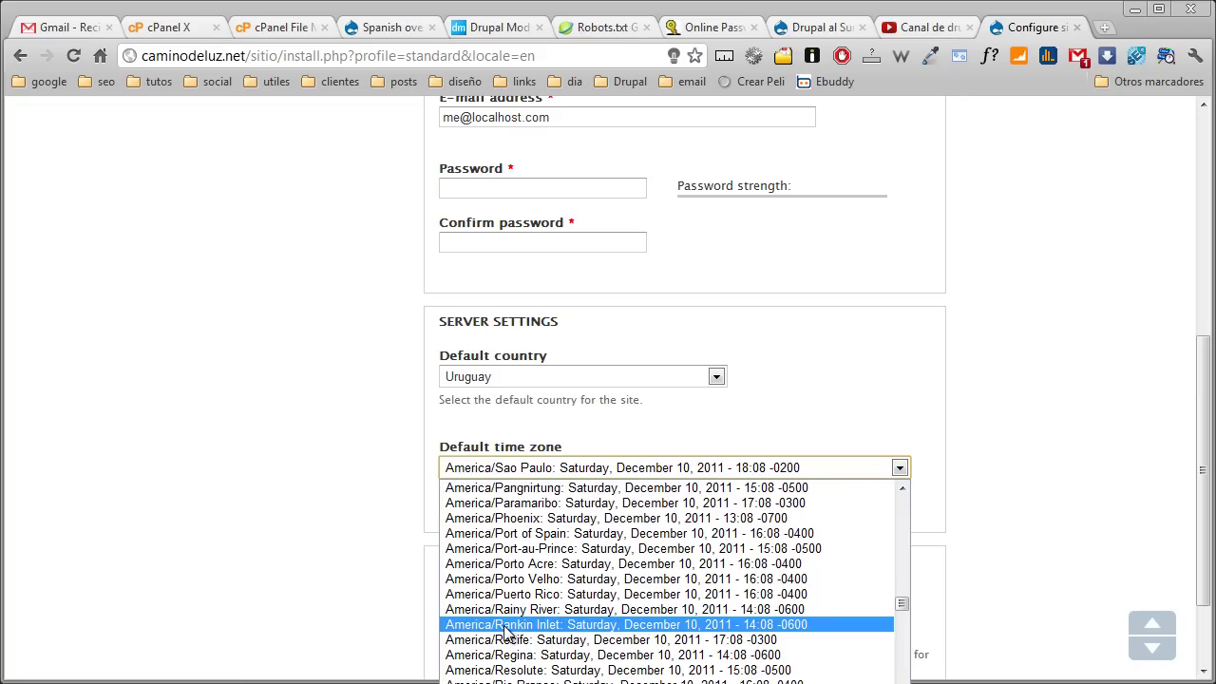
pyautogui.scroll(6, 503, 655)
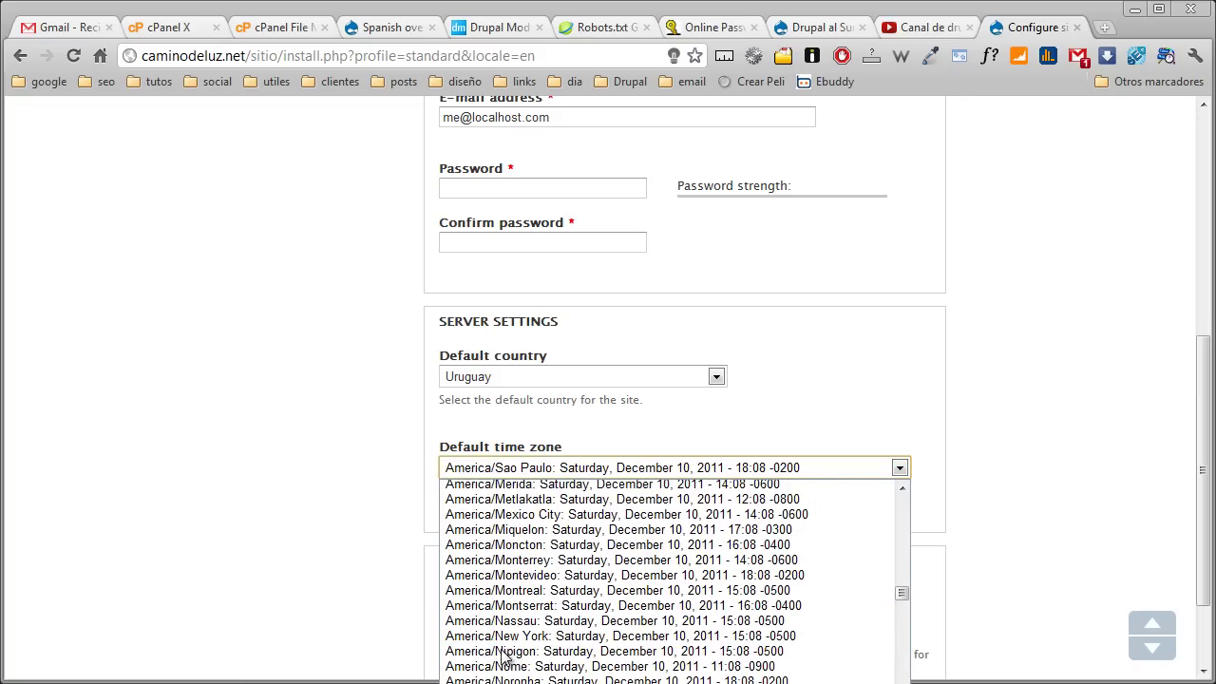
pyautogui.click(513, 574)
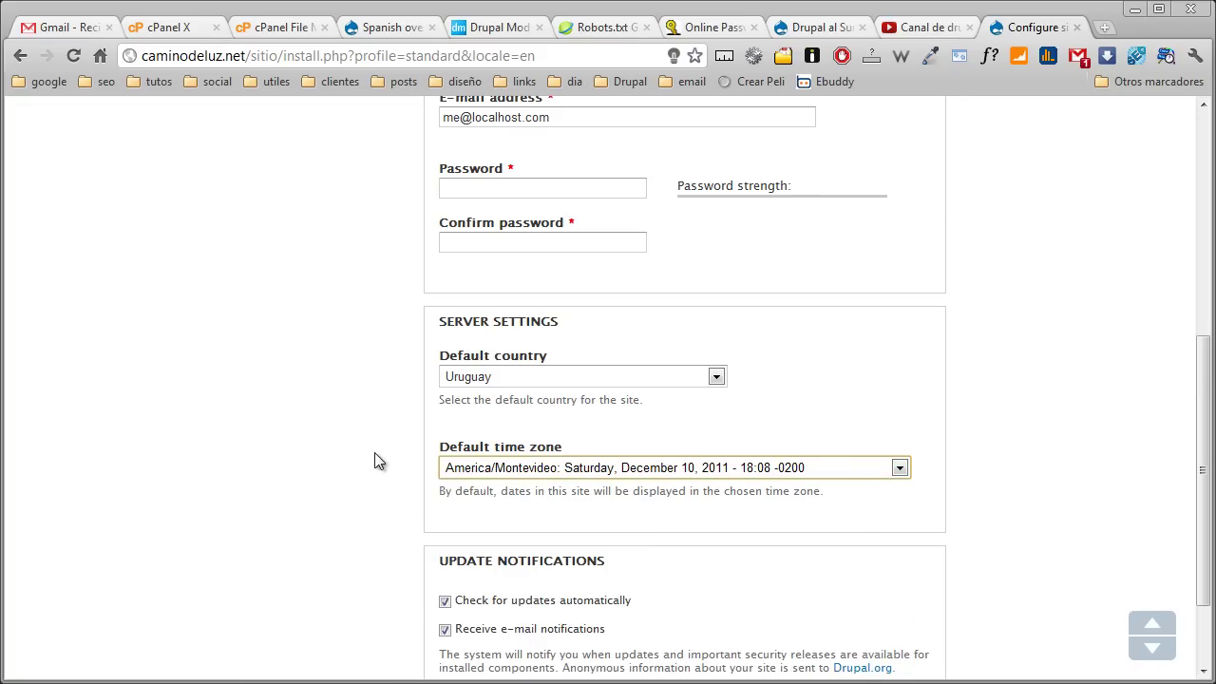
pyautogui.scroll(-1, 370, 456)
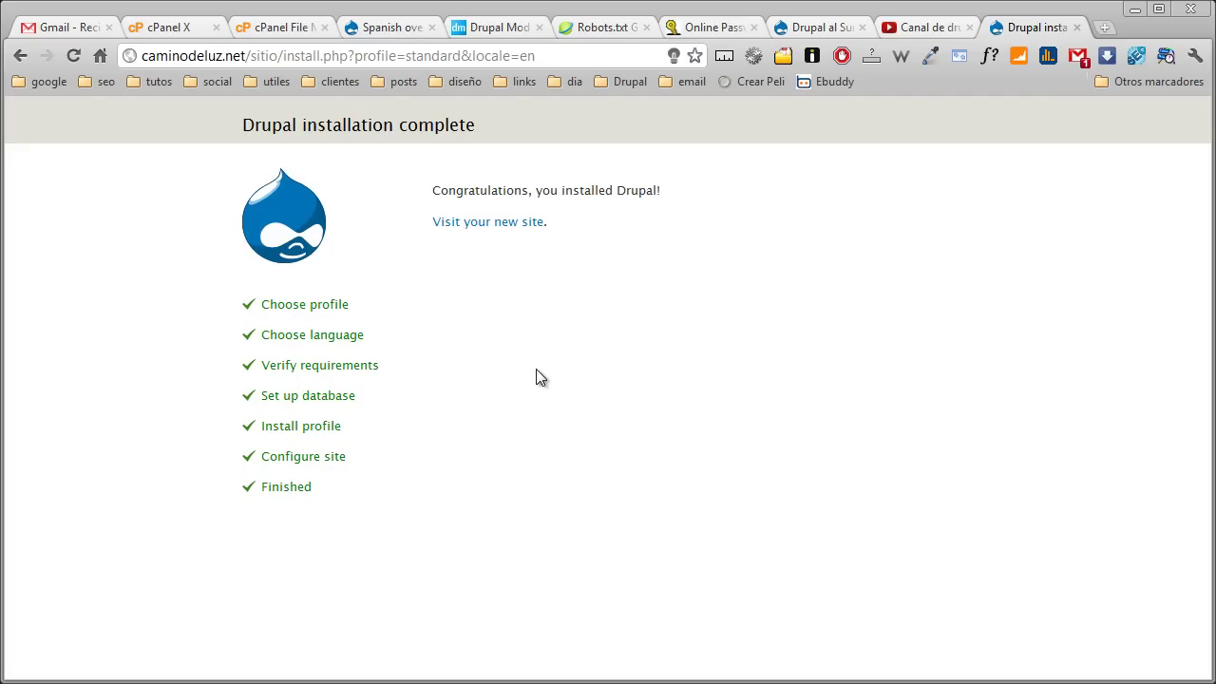
# Visit the new Camino de Luz site, open Modules, and save the module configuration
pyautogui.click(510, 233)
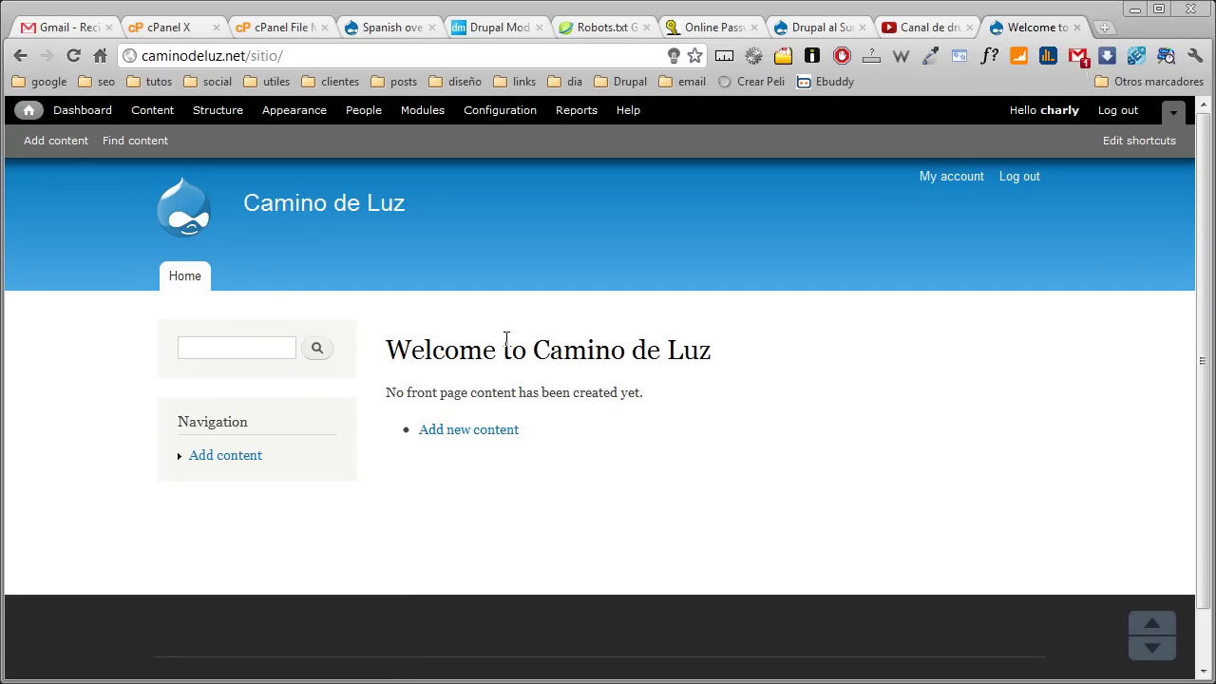
pyautogui.click(424, 113)
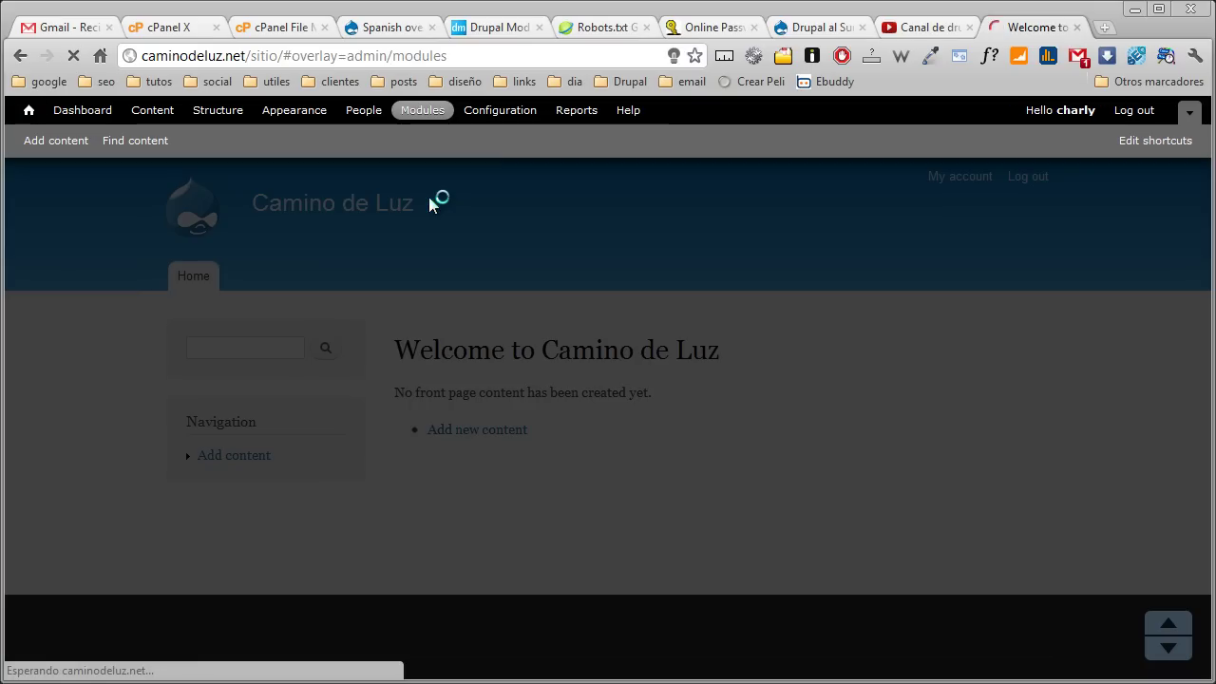
pyautogui.scroll(-10, 179, 342)
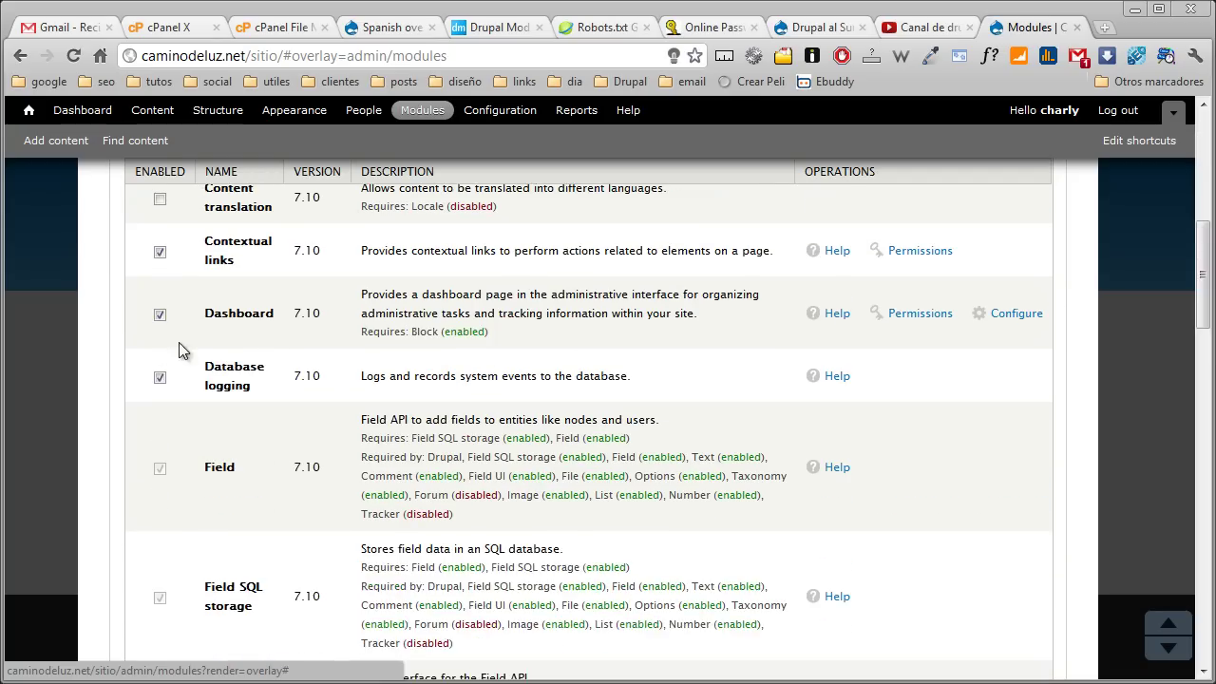
pyautogui.scroll(-3, 138, 327)
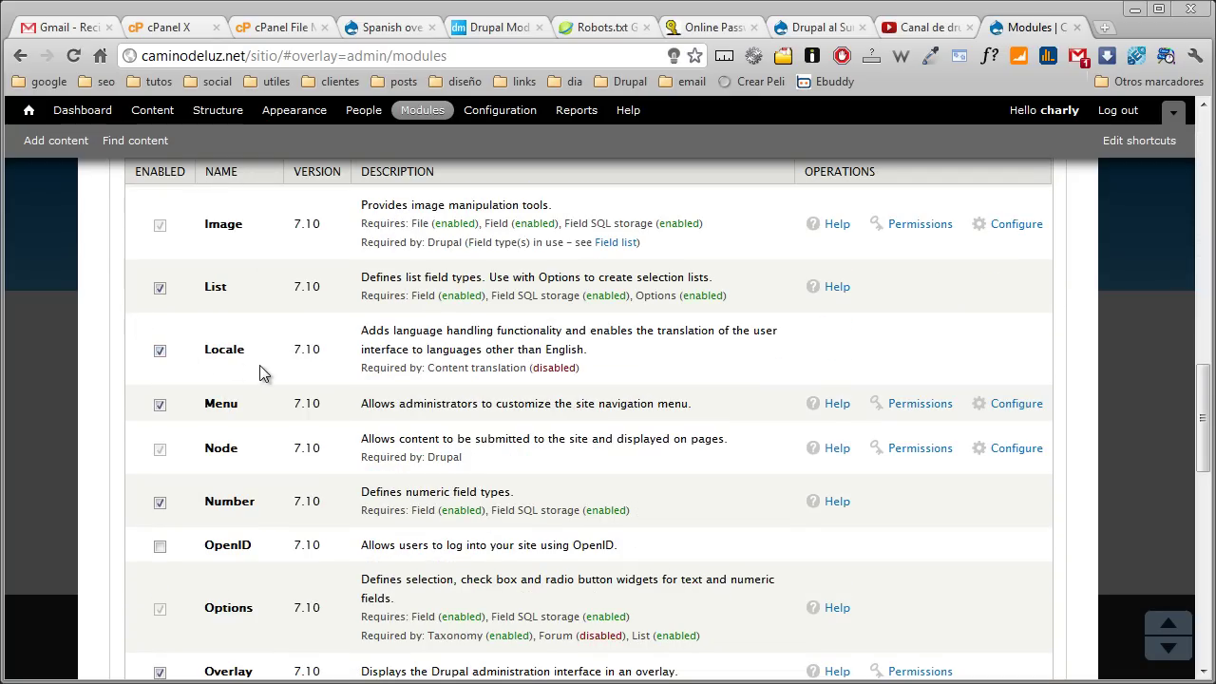
pyautogui.scroll(-10, 230, 371)
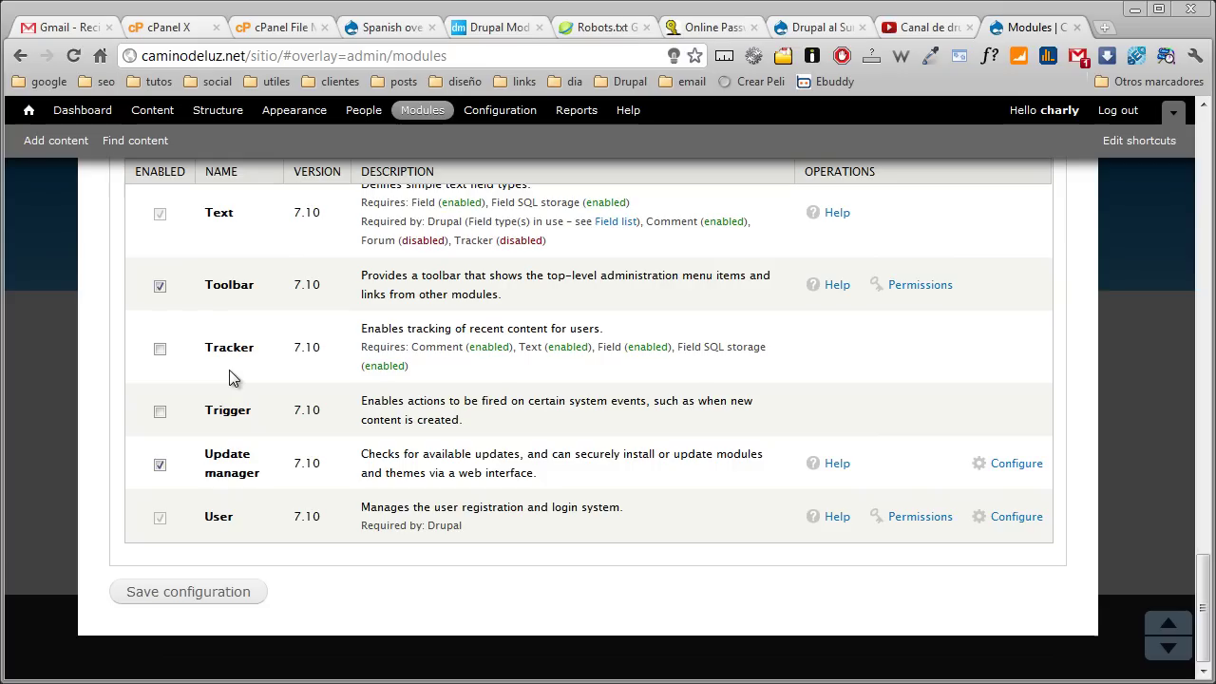
pyautogui.click(177, 588)
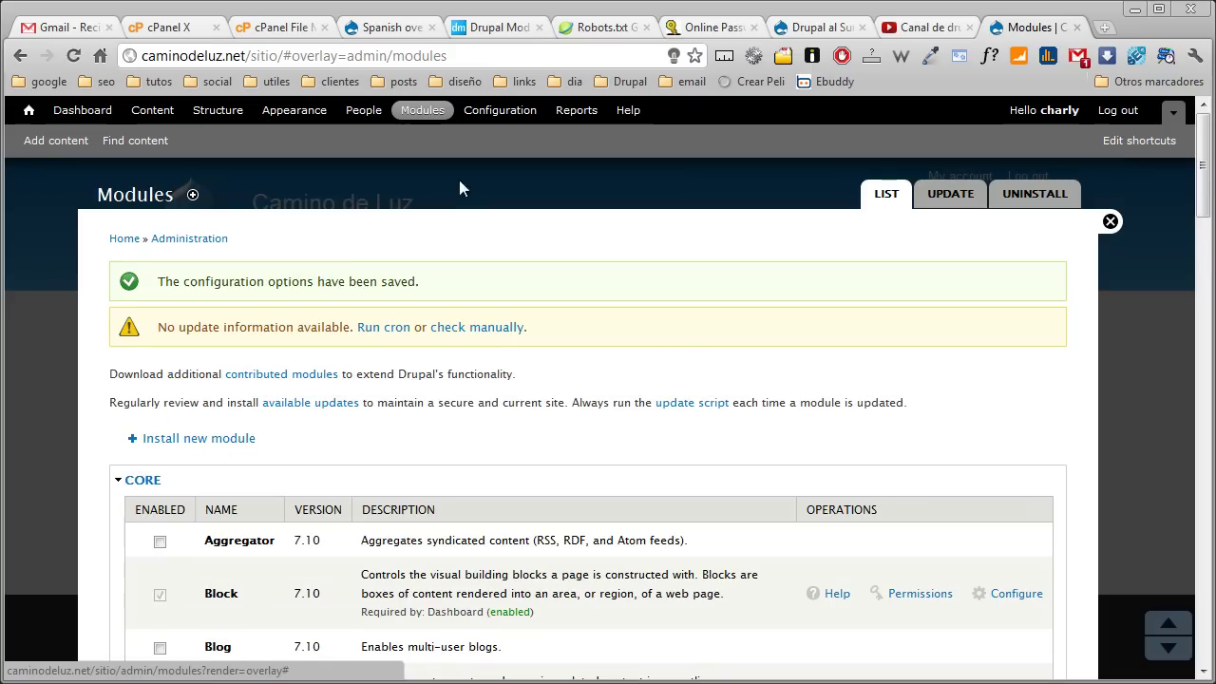
# Go to the Import page under Configuration > Translate interface
pyautogui.click(496, 111)
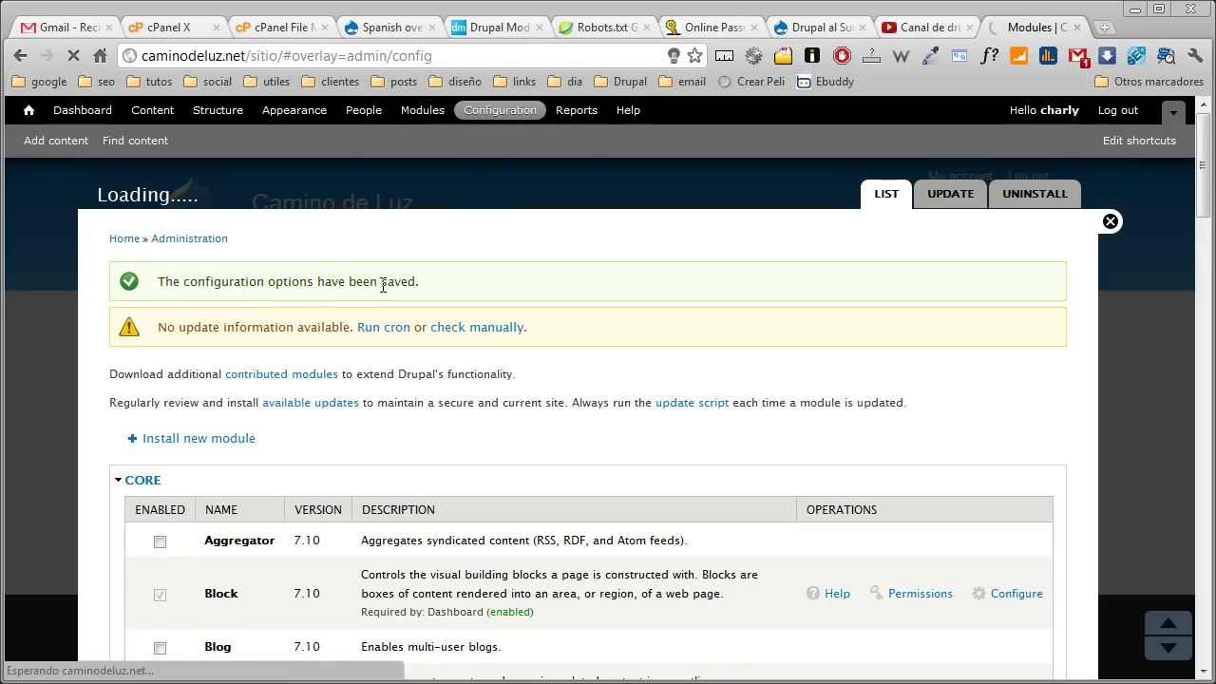
pyautogui.scroll(-7, 377, 304)
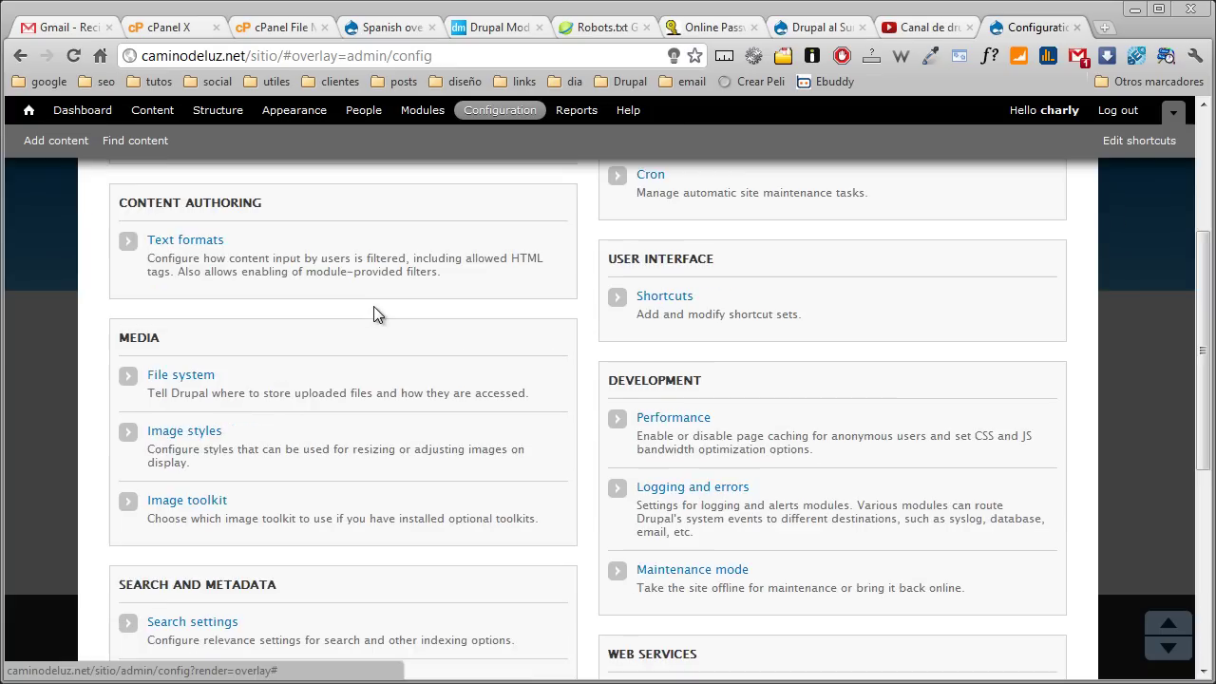
pyautogui.scroll(-1, 374, 318)
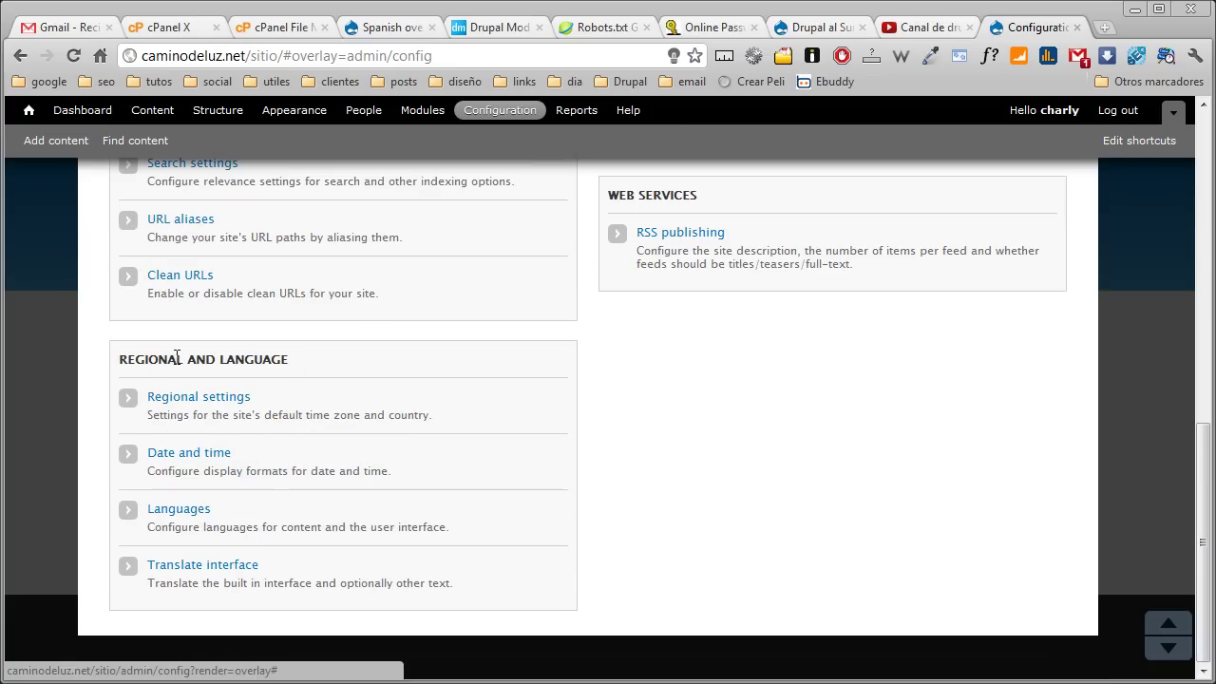
pyautogui.click(221, 570)
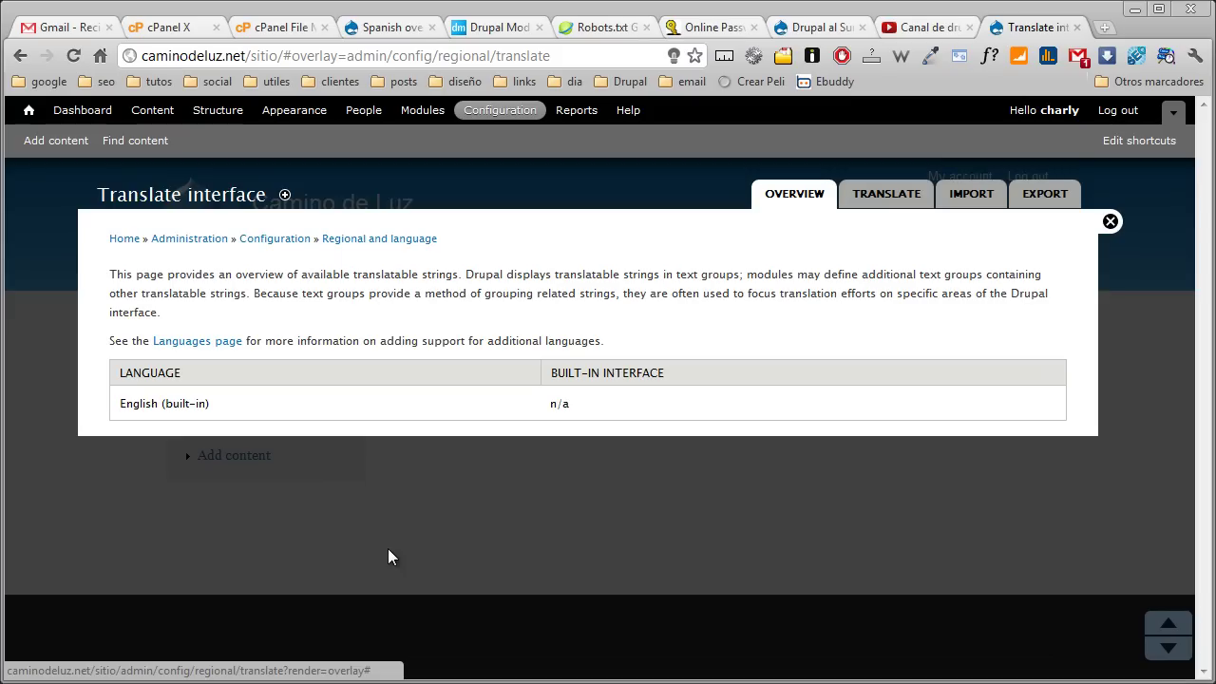
pyautogui.click(962, 193)
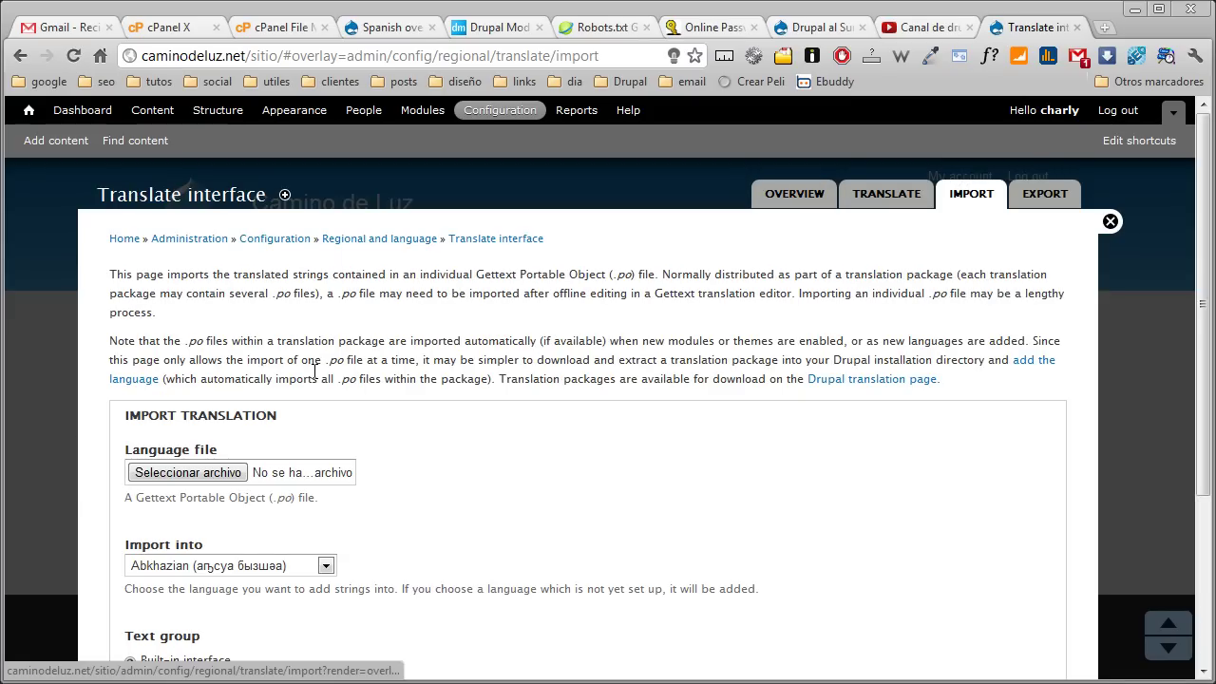
# Import drupal-7.10.es.po into Spanish, creating the language with 4528 translated strings
pyautogui.click(220, 477)
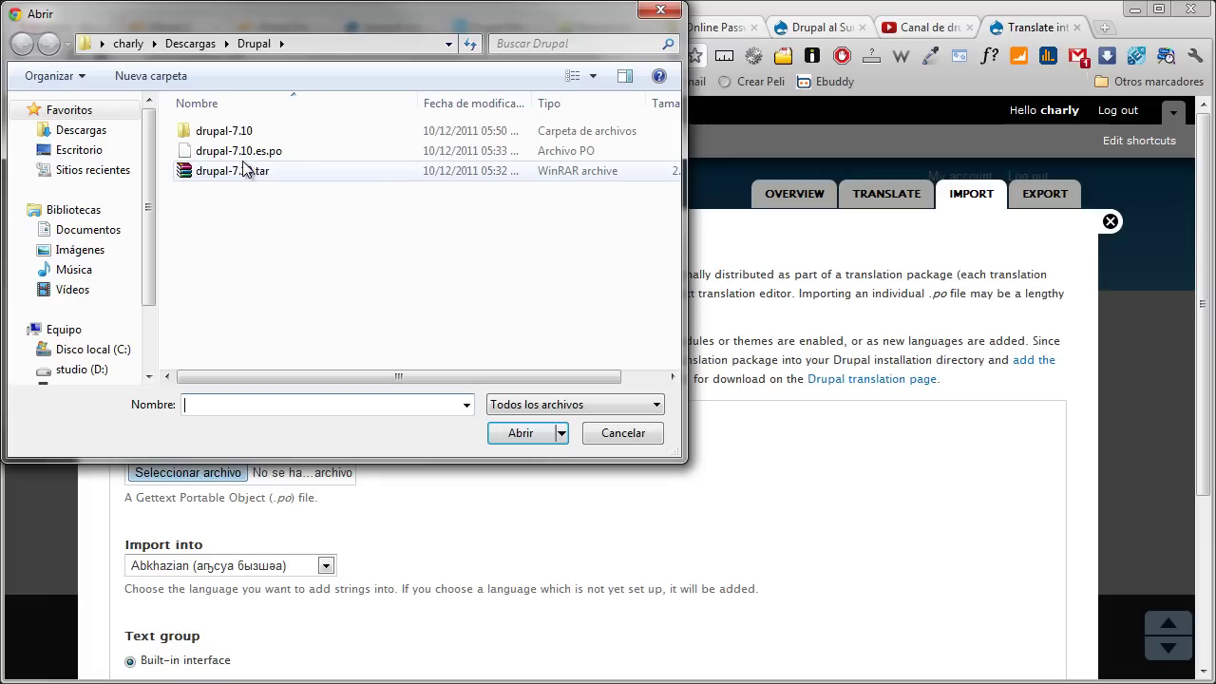
pyautogui.click(213, 153)
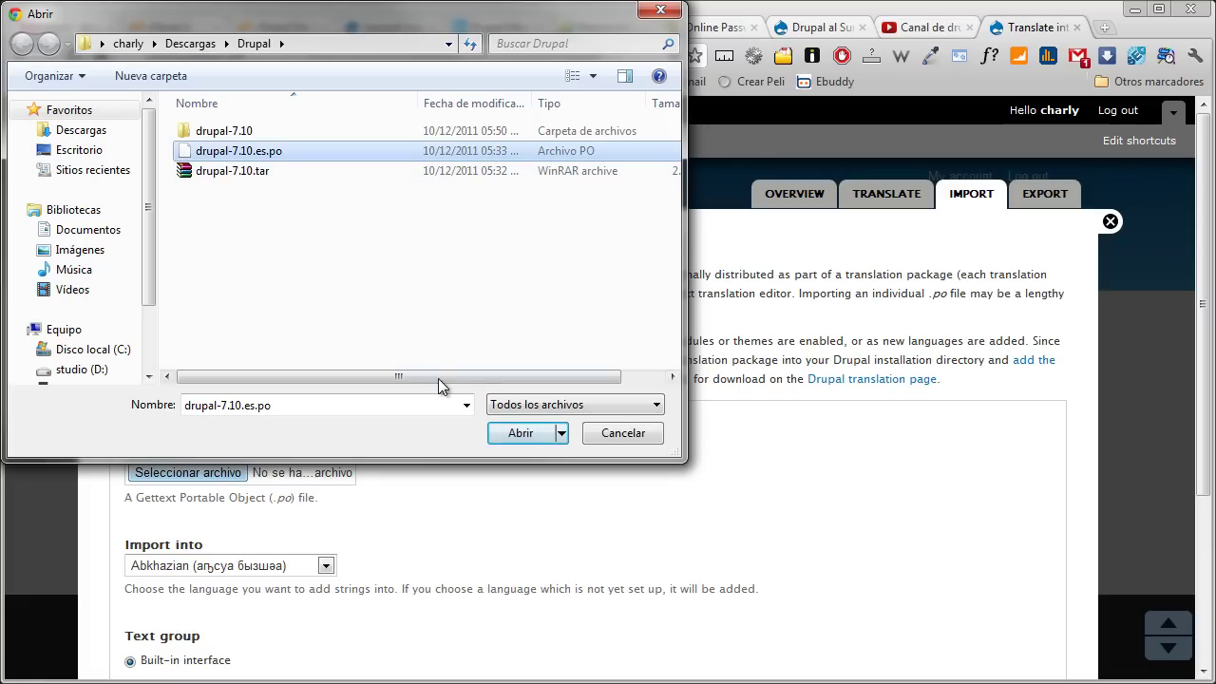
pyautogui.click(517, 435)
pyautogui.click(271, 568)
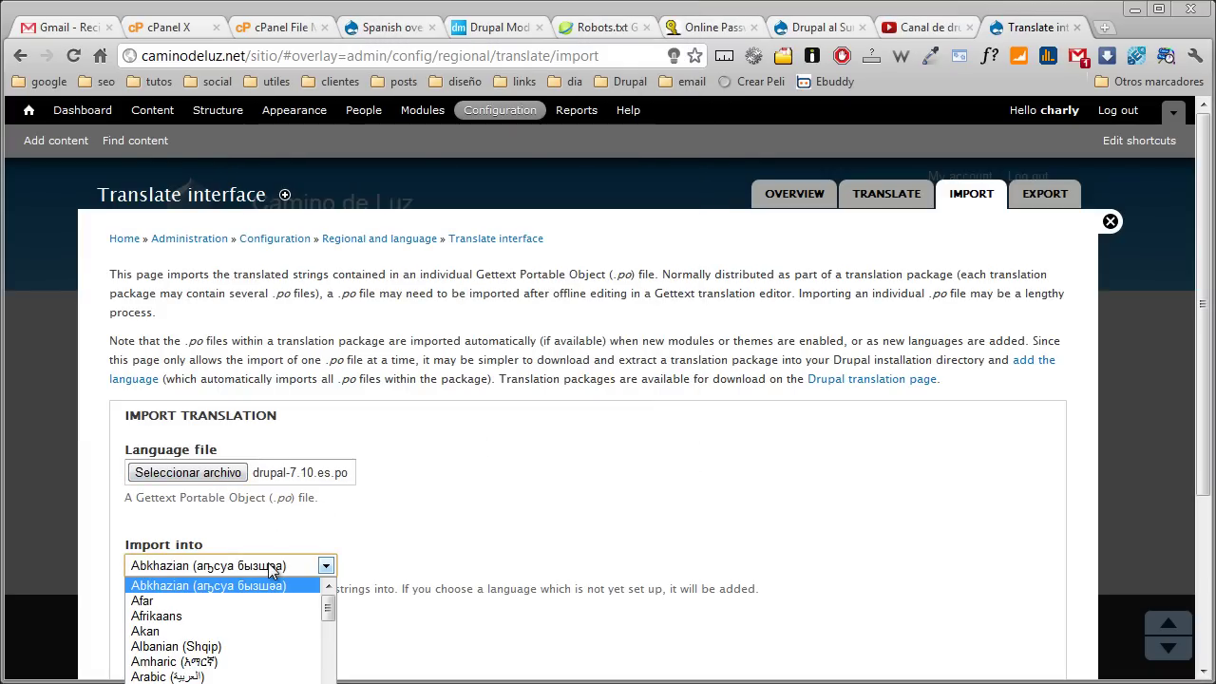
pyautogui.write('spa')
pyautogui.press('Return')
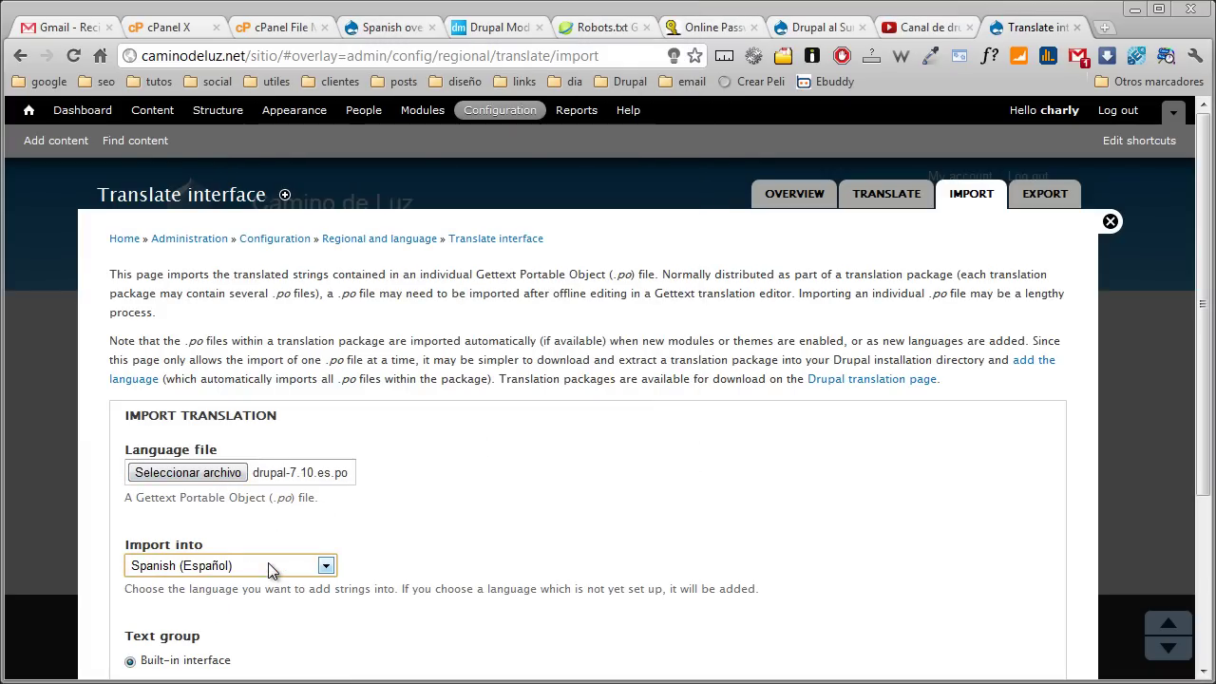
pyautogui.scroll(-3, 392, 611)
pyautogui.click(131, 580)
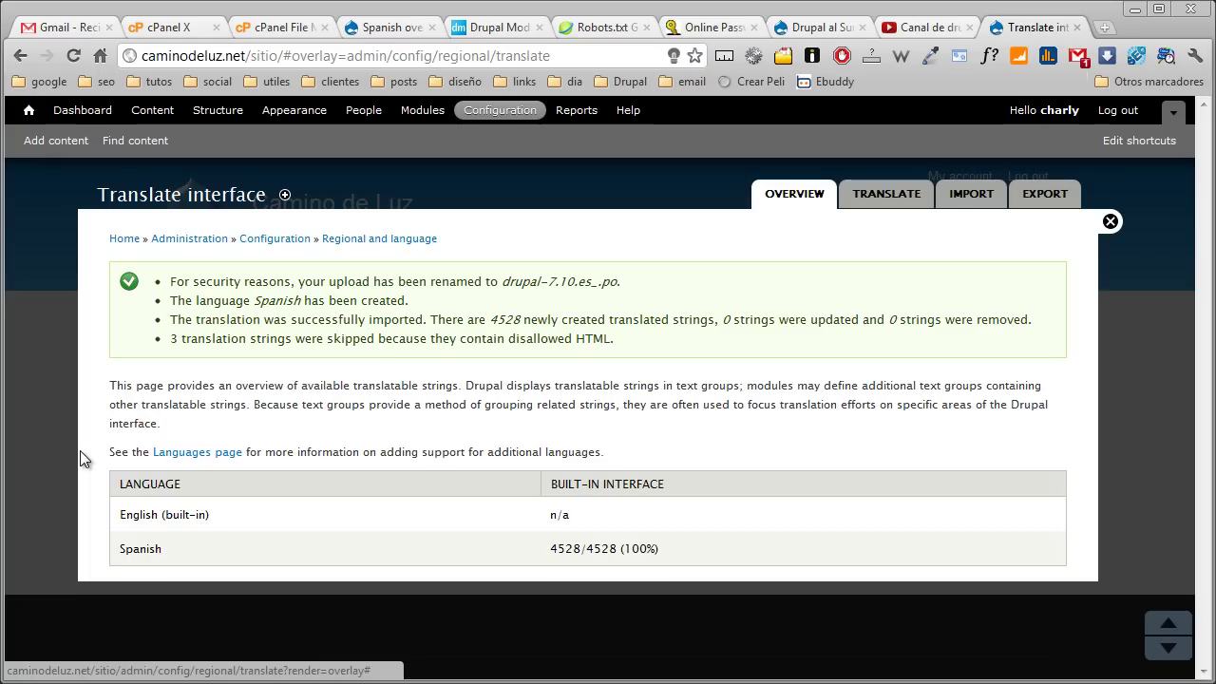
# On the Languages page, make Spanish the default language and save
pyautogui.click(273, 239)
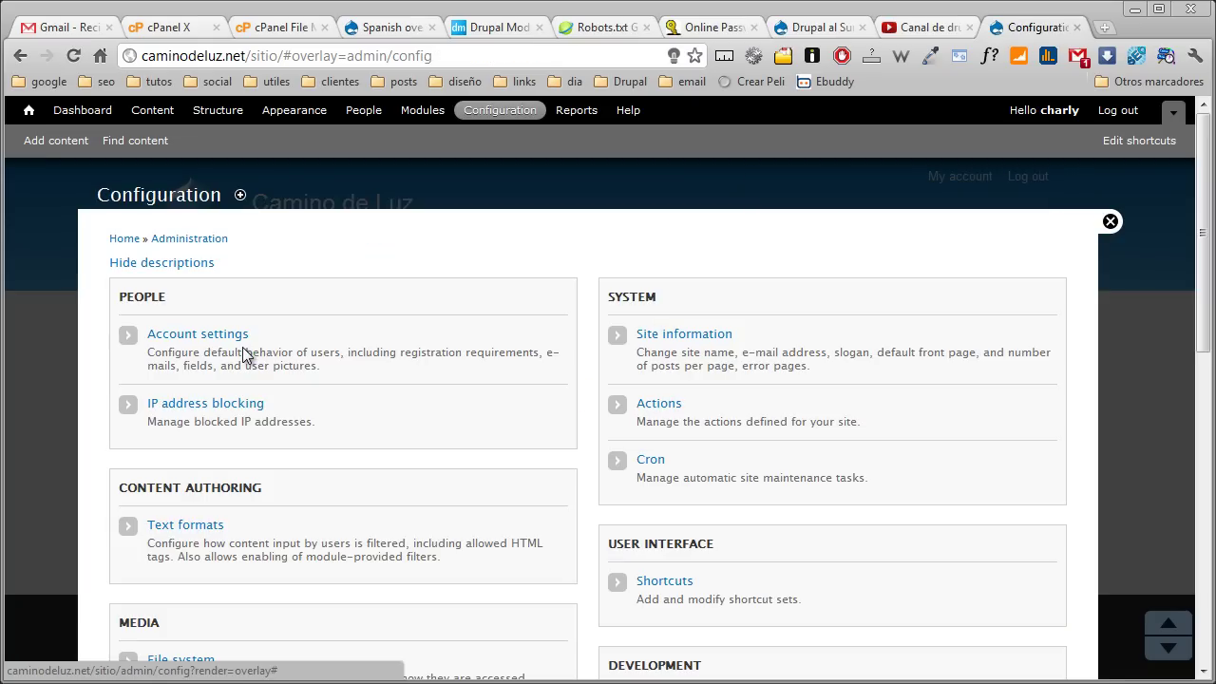
pyautogui.scroll(-2, 244, 352)
pyautogui.scroll(-5, 242, 347)
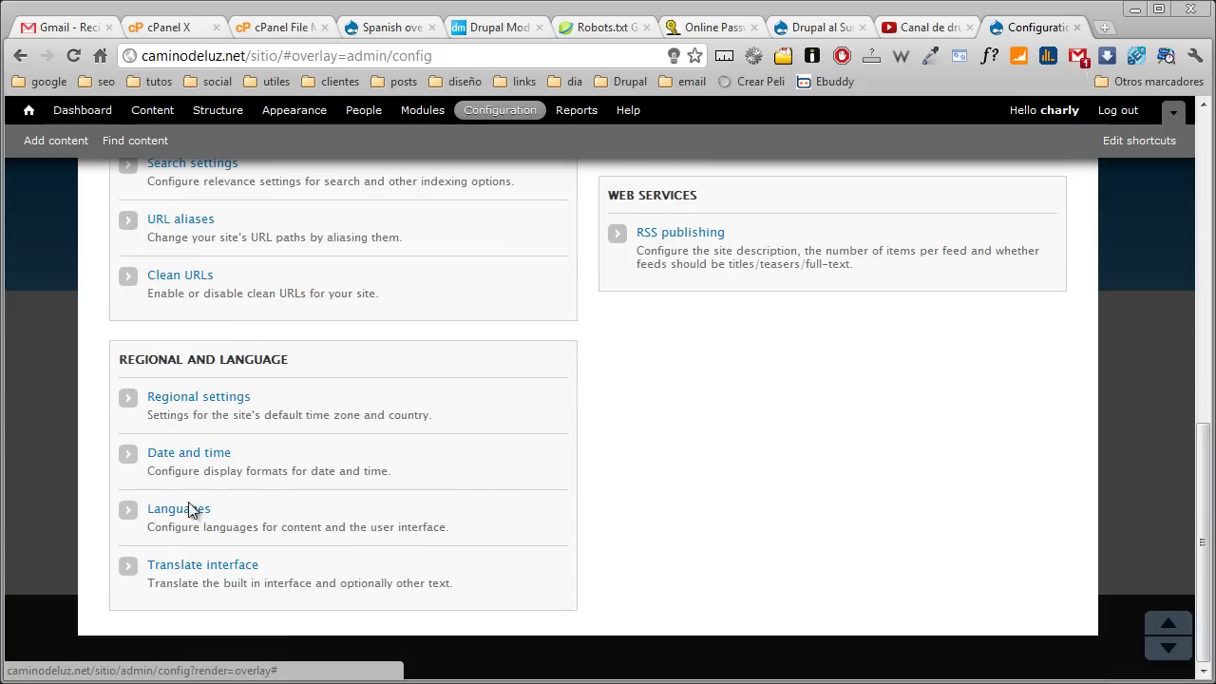
pyautogui.click(166, 521)
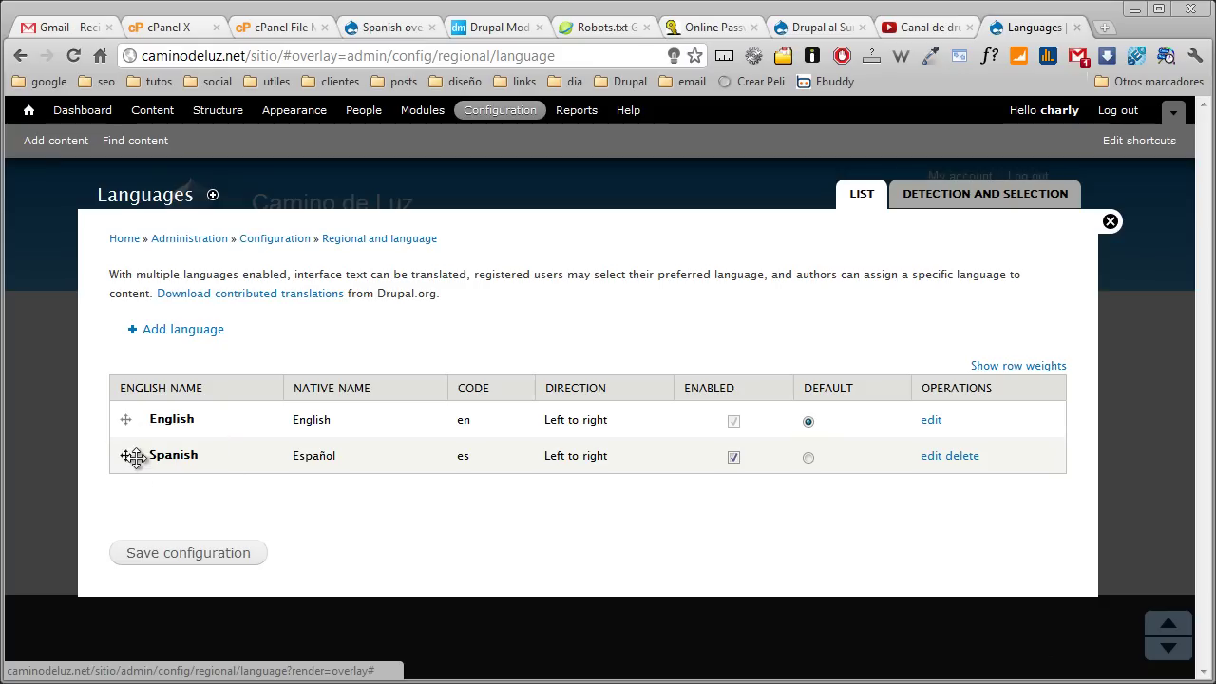
pyautogui.click(807, 458)
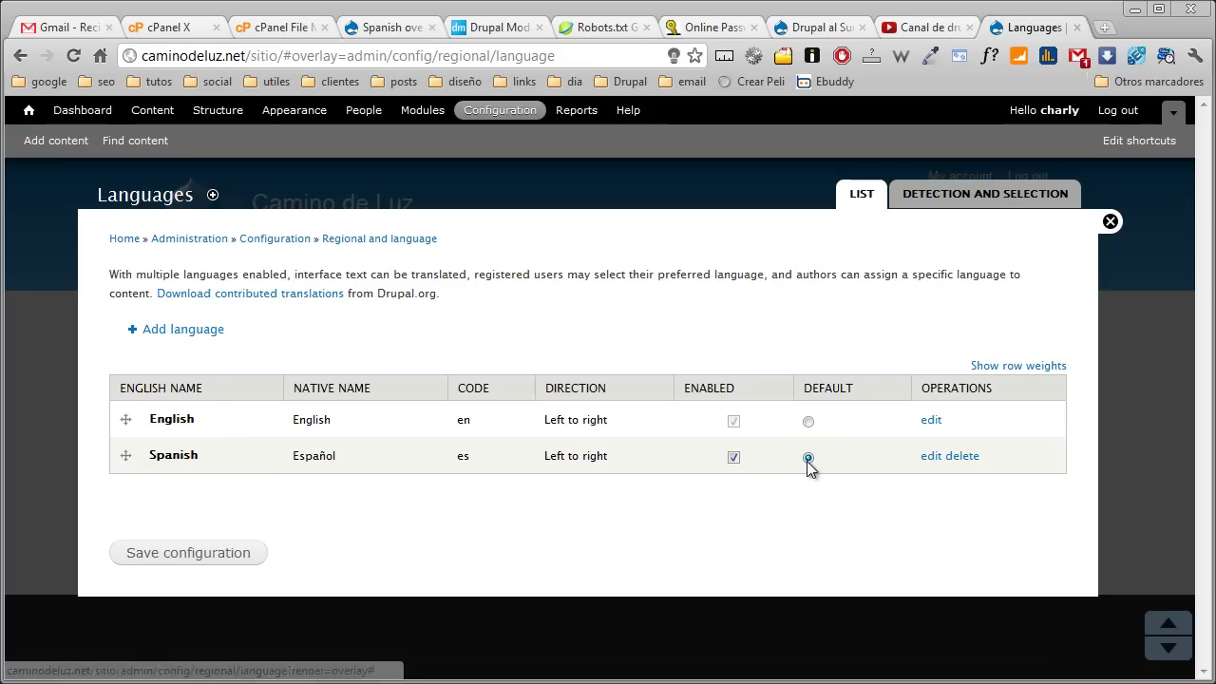
pyautogui.click(228, 556)
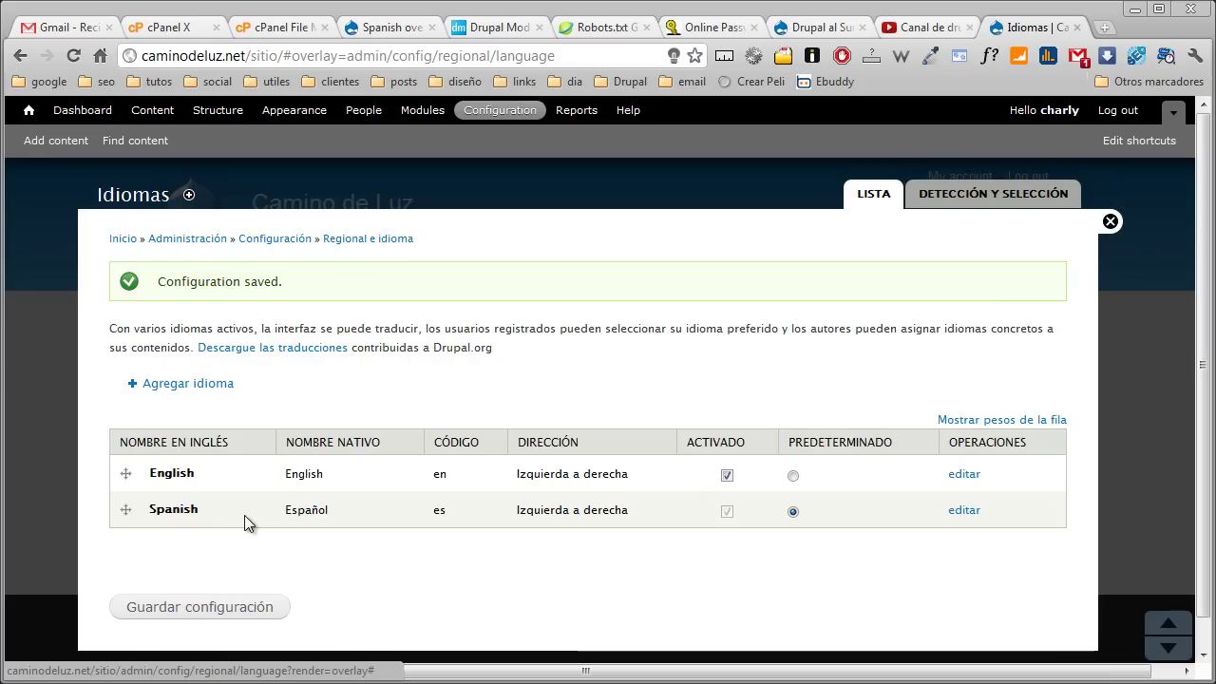
# Disable English and save the language configuration
pyautogui.click(727, 476)
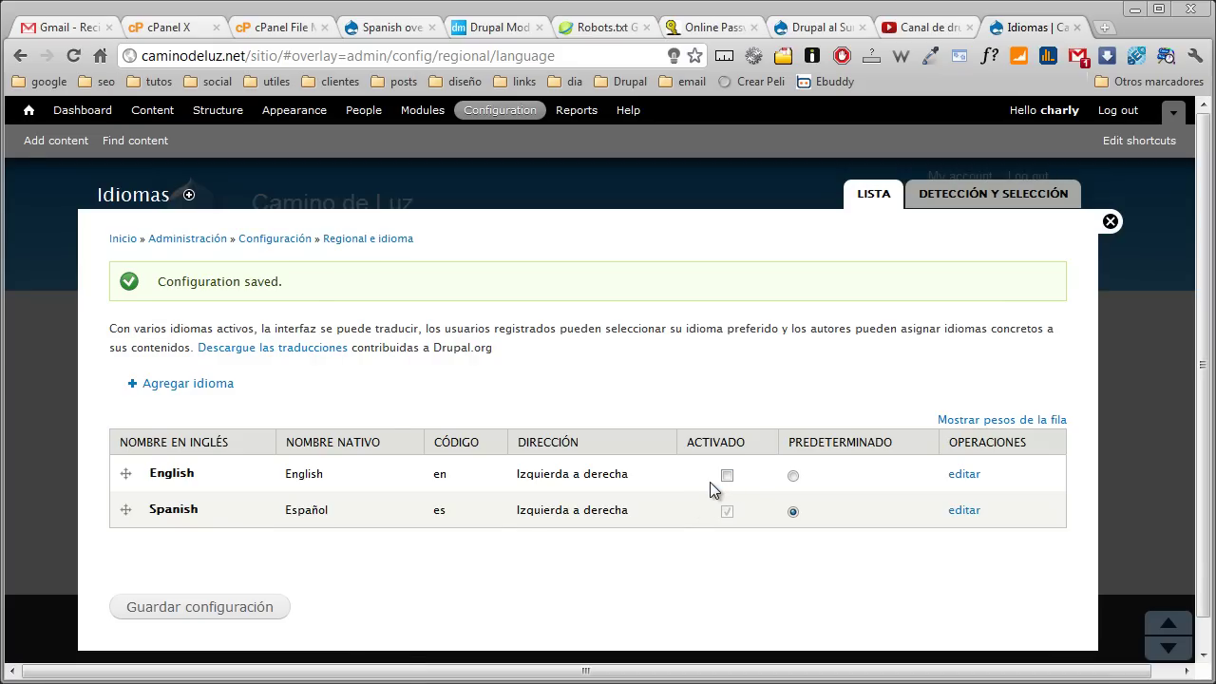
pyautogui.click(256, 608)
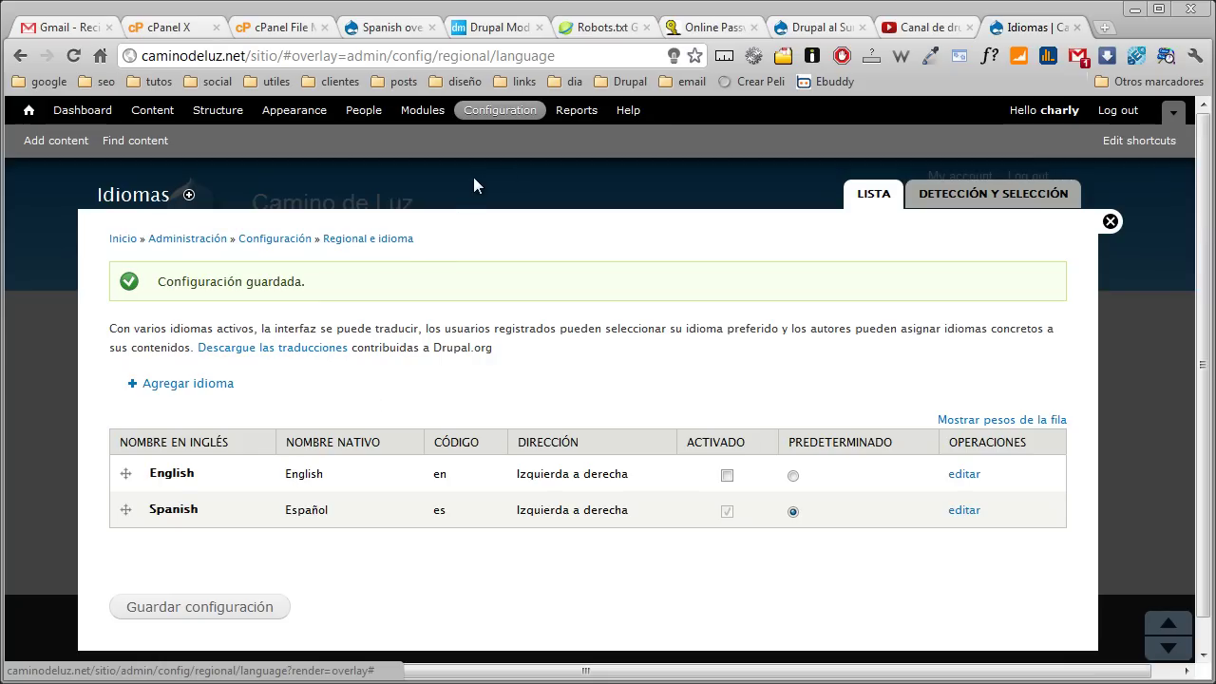
pyautogui.click(582, 112)
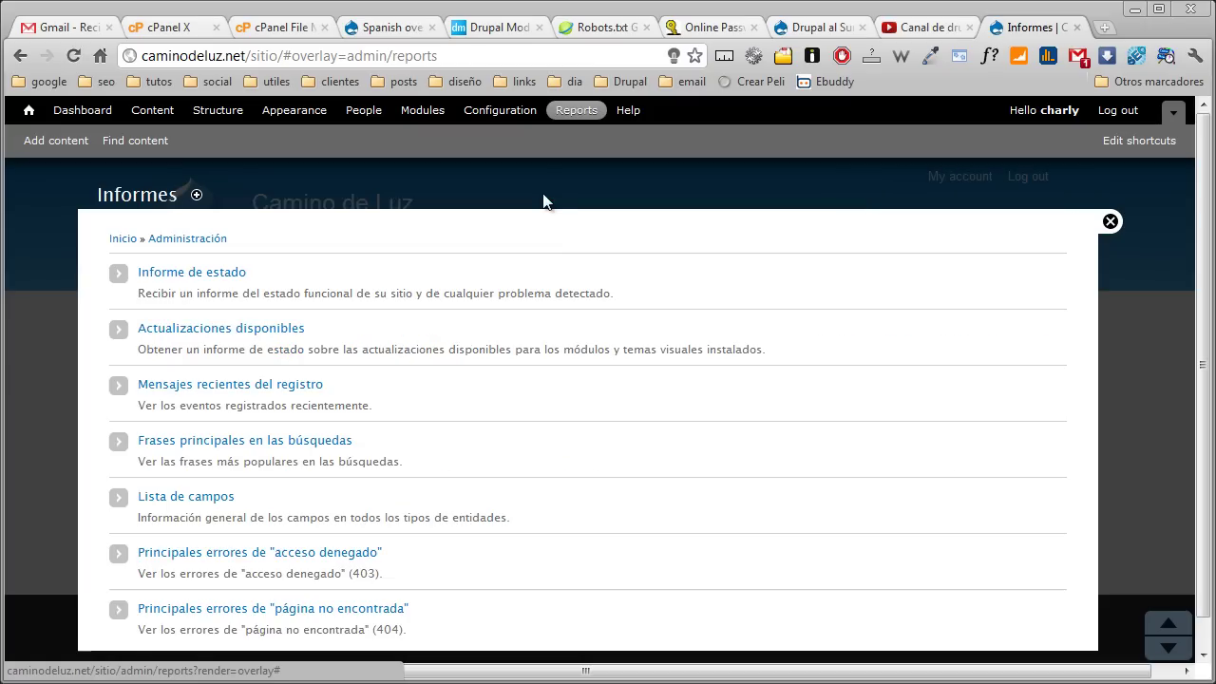
# Manually check for updates in the Informe de estado, confirming Drupal 7.10 core is current
pyautogui.click(238, 274)
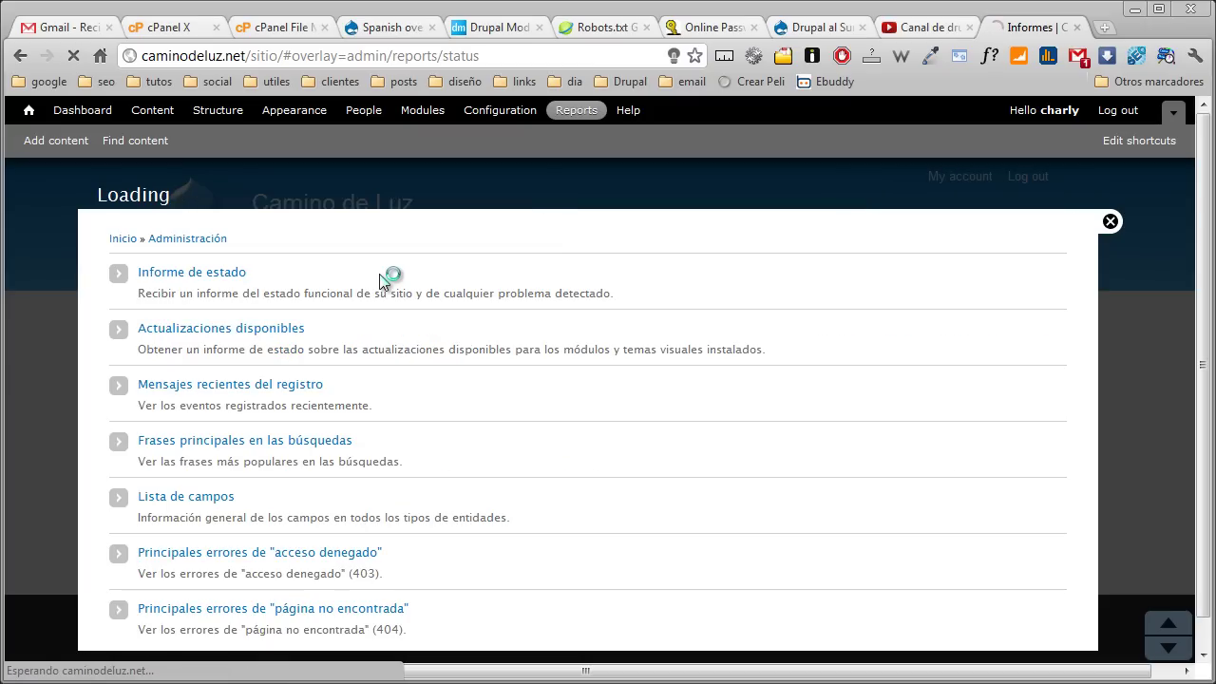
pyautogui.scroll(-3, 380, 323)
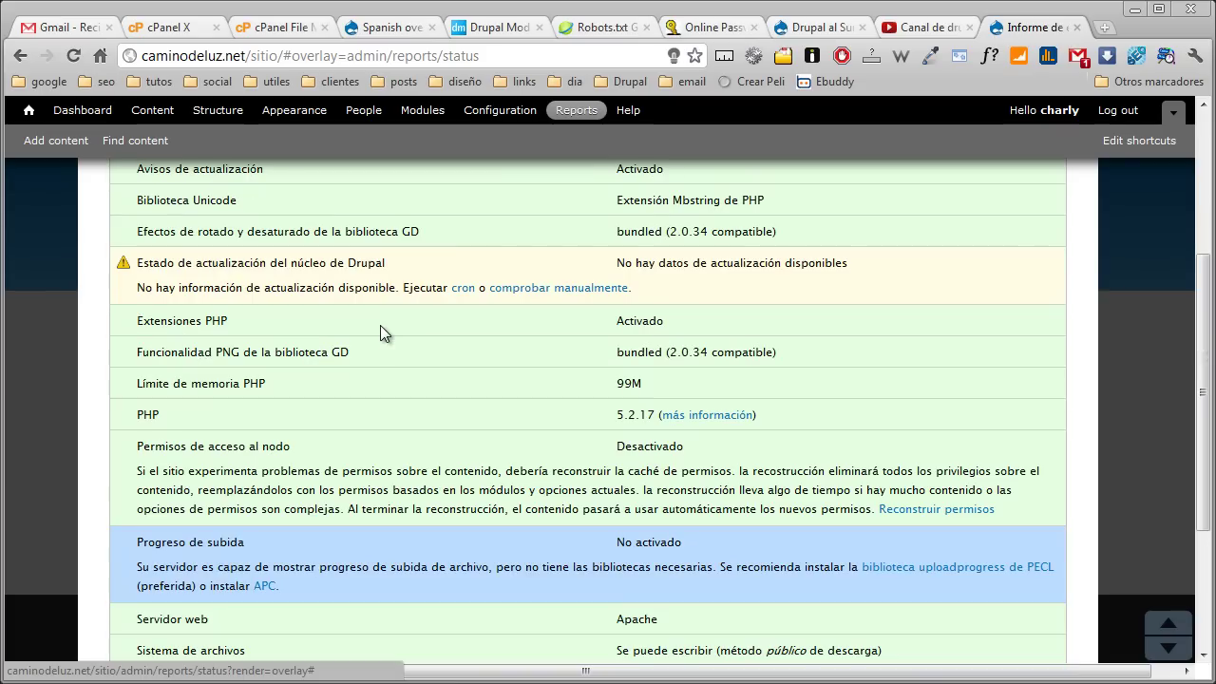
pyautogui.click(517, 291)
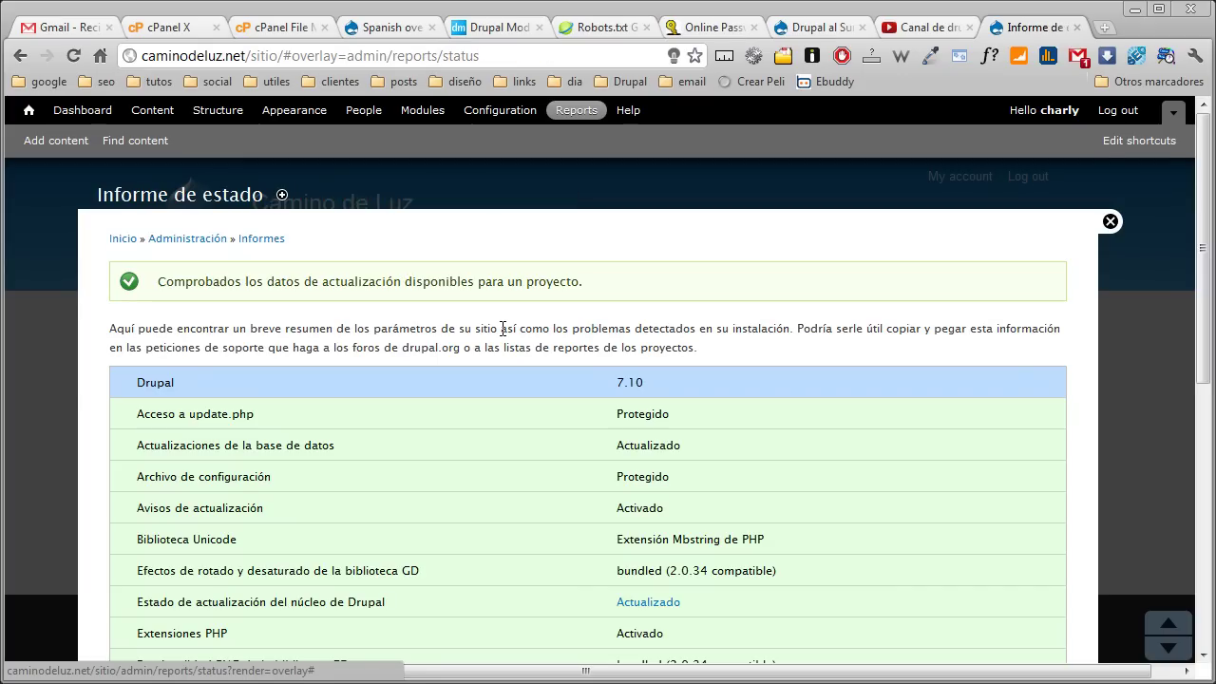
pyautogui.scroll(-5, 502, 328)
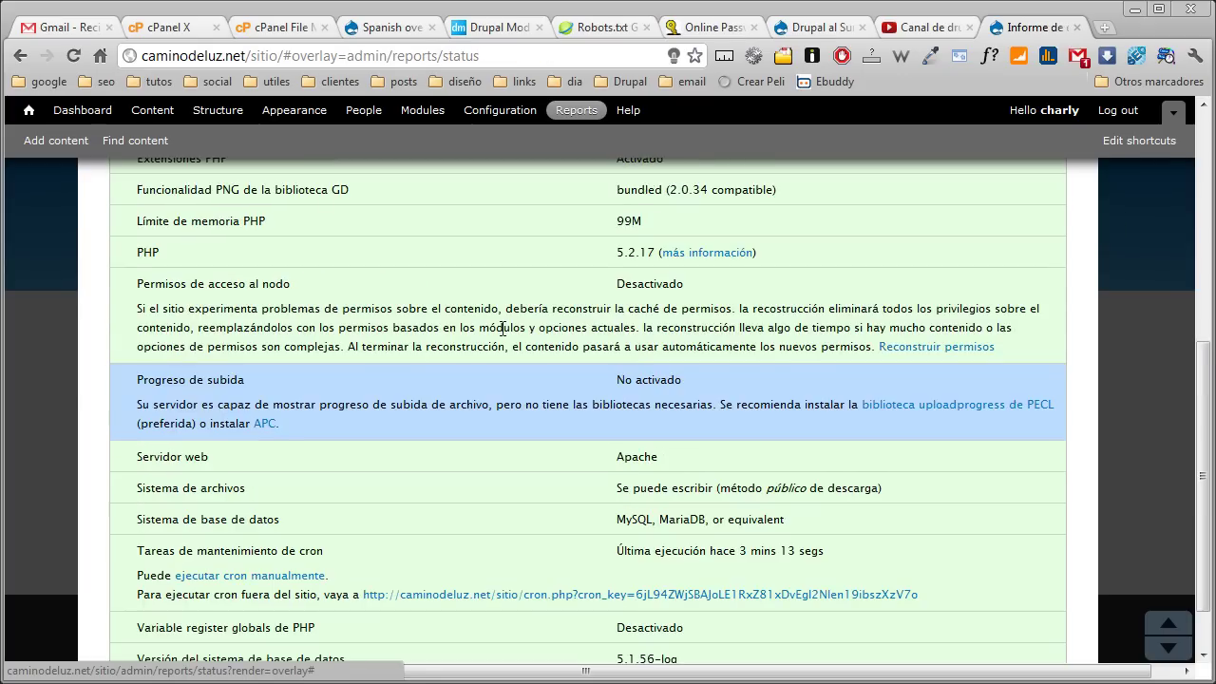
pyautogui.scroll(5, 503, 329)
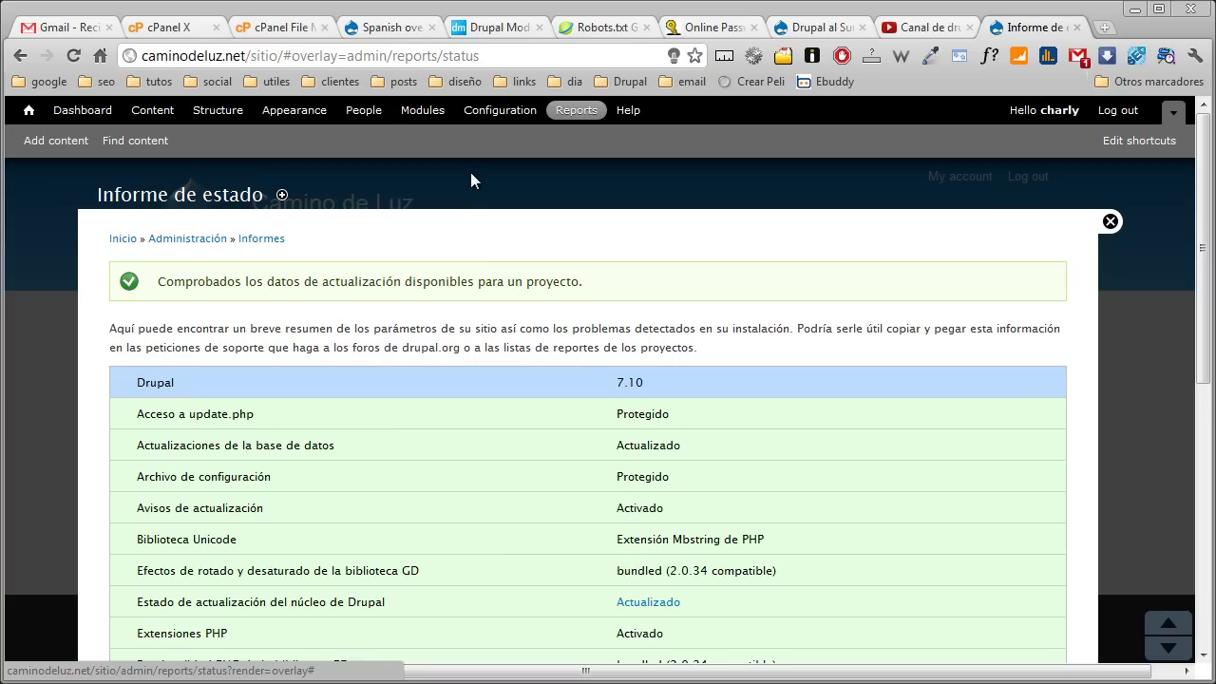
pyautogui.click(421, 110)
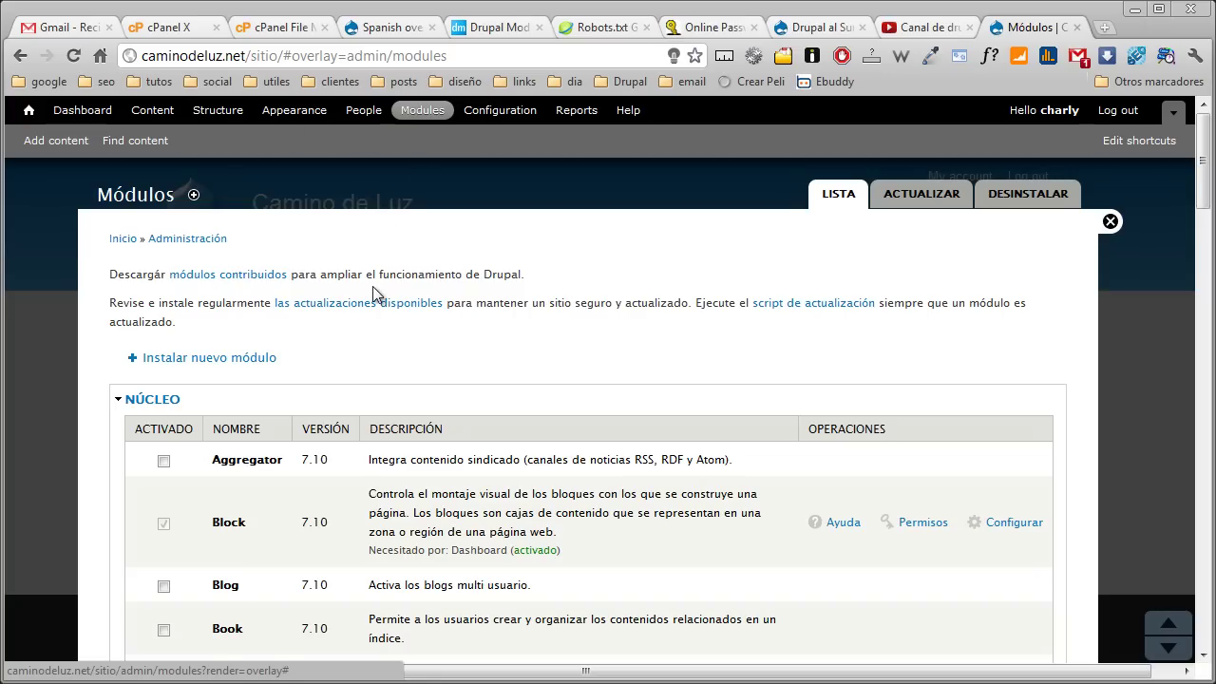
# Browse the Módulos list, then return to drupalmodules.com's 'trans' search showing Transliteration
pyautogui.click(28, 110)
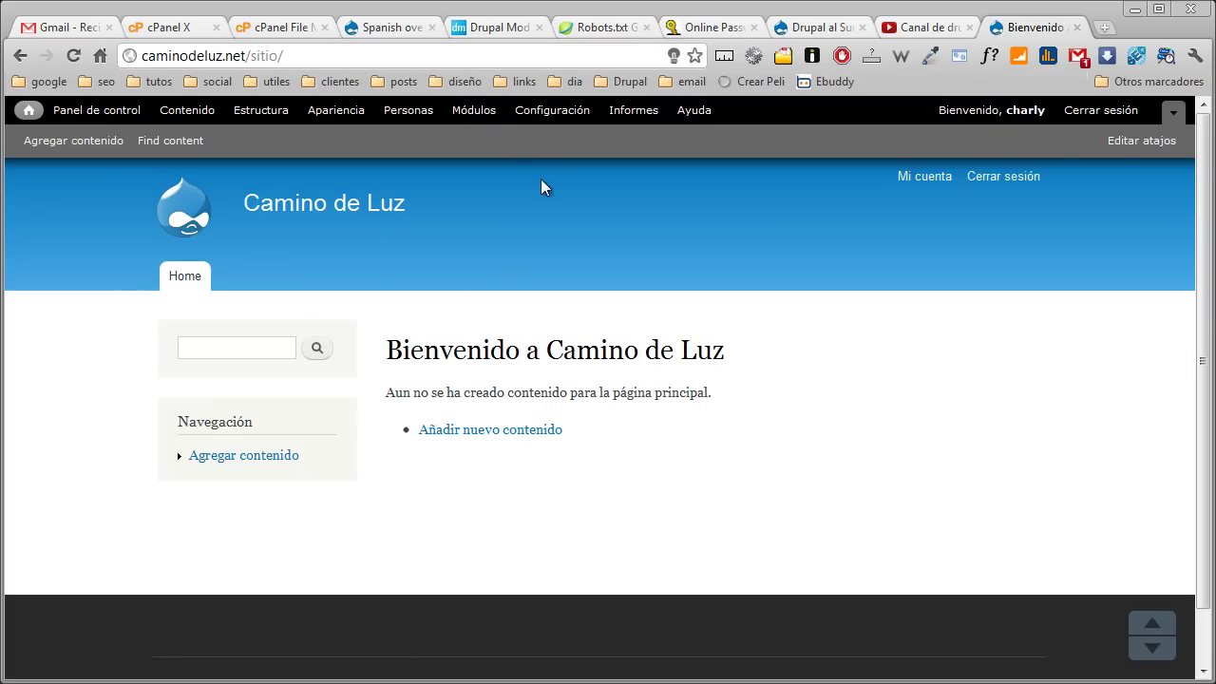
pyautogui.click(477, 109)
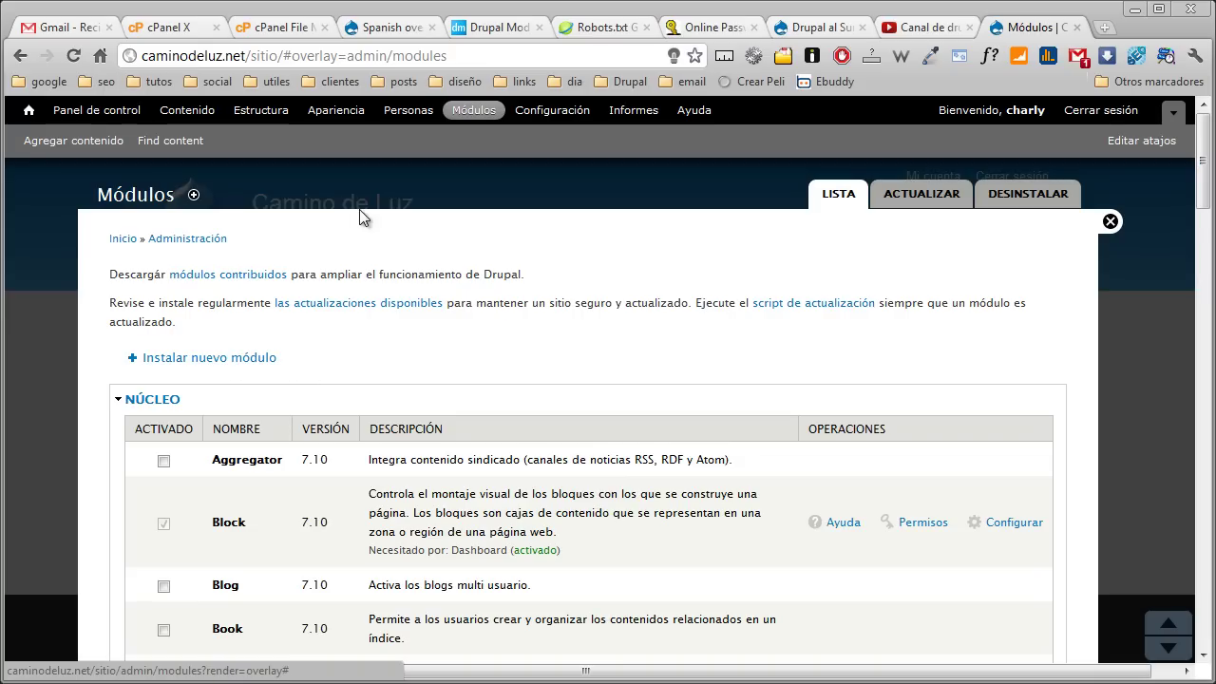
pyautogui.click(480, 27)
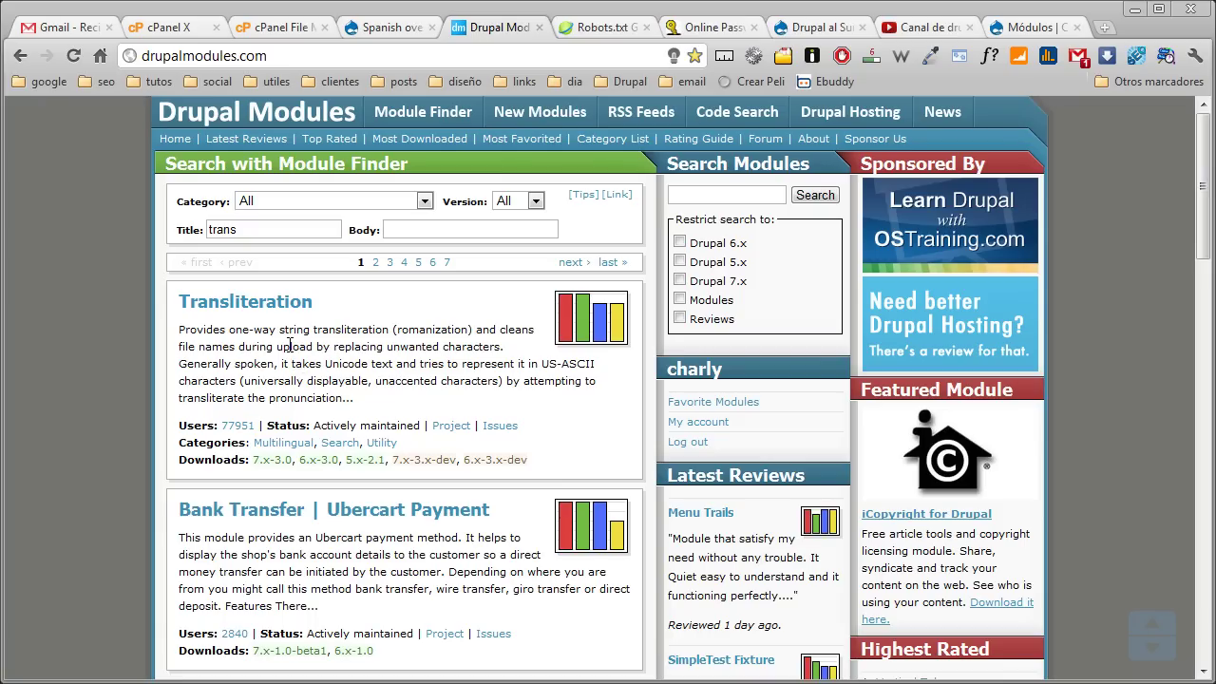
# Copy the Transliteration 7.x-3.0 download address and open the Install new module form
pyautogui.rightClick(271, 463)
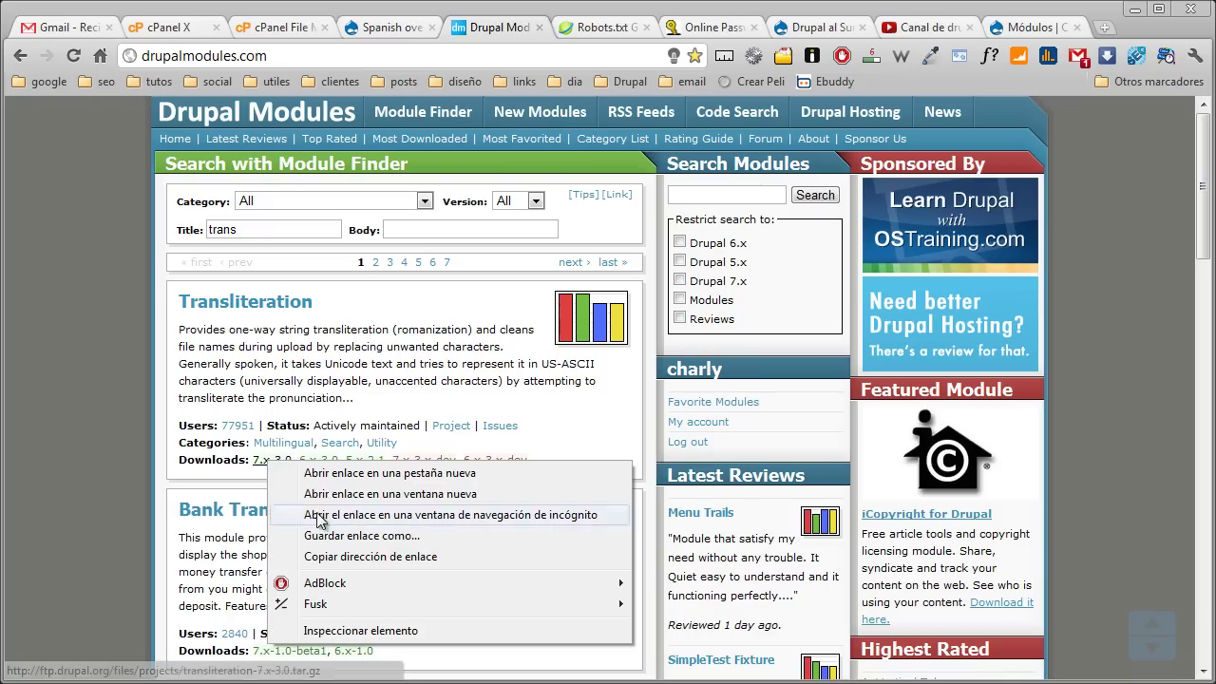
pyautogui.click(369, 554)
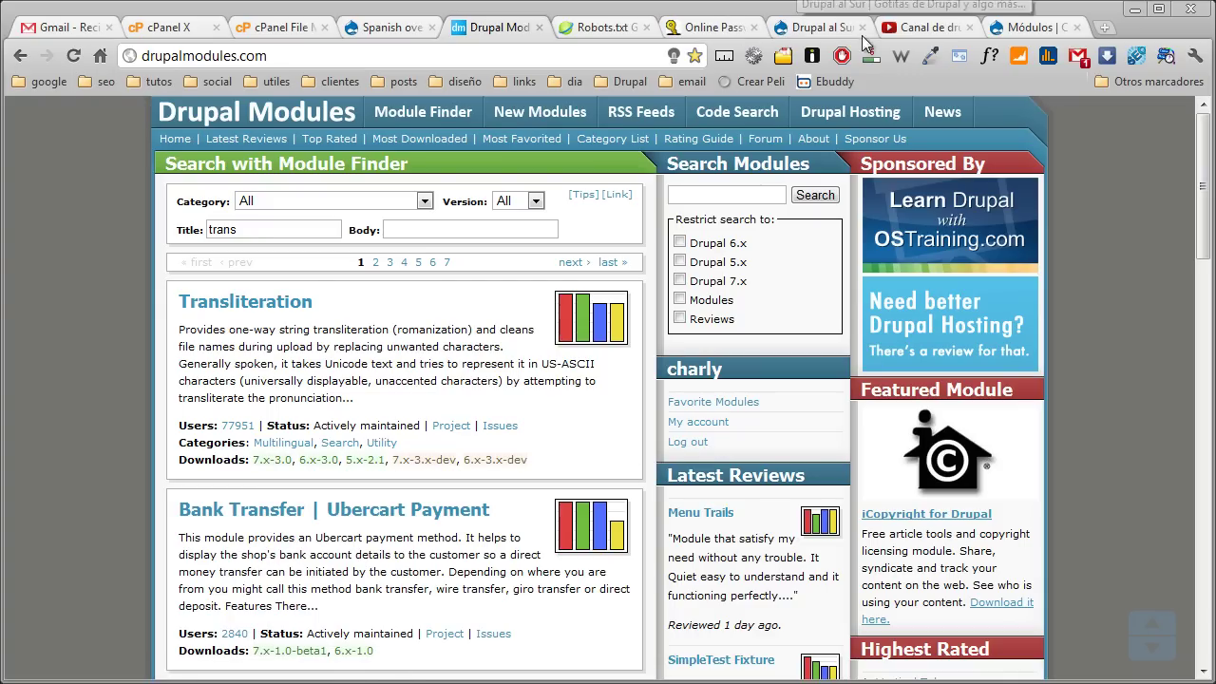
pyautogui.click(1014, 26)
pyautogui.click(264, 360)
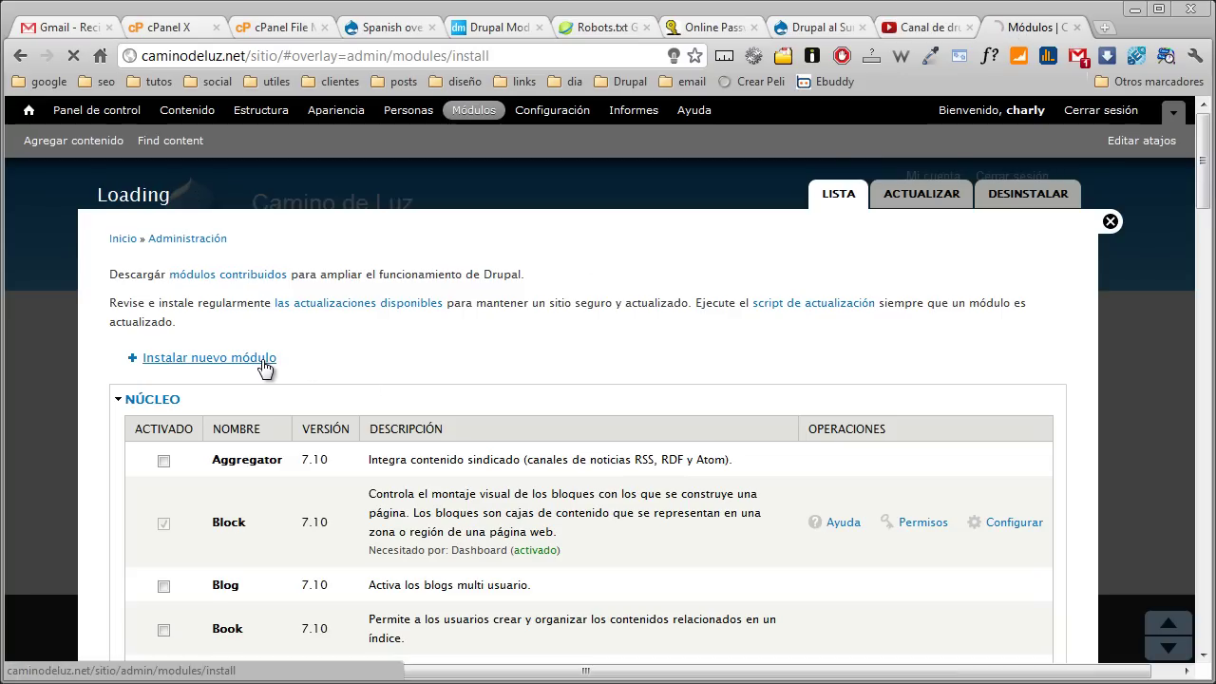
# Install Transliteration from the pasted address in 'Instalar desde una URL'
pyautogui.click(265, 338)
pyautogui.rightClick(265, 343)
pyautogui.click(315, 444)
pyautogui.click(559, 420)
pyautogui.click(173, 446)
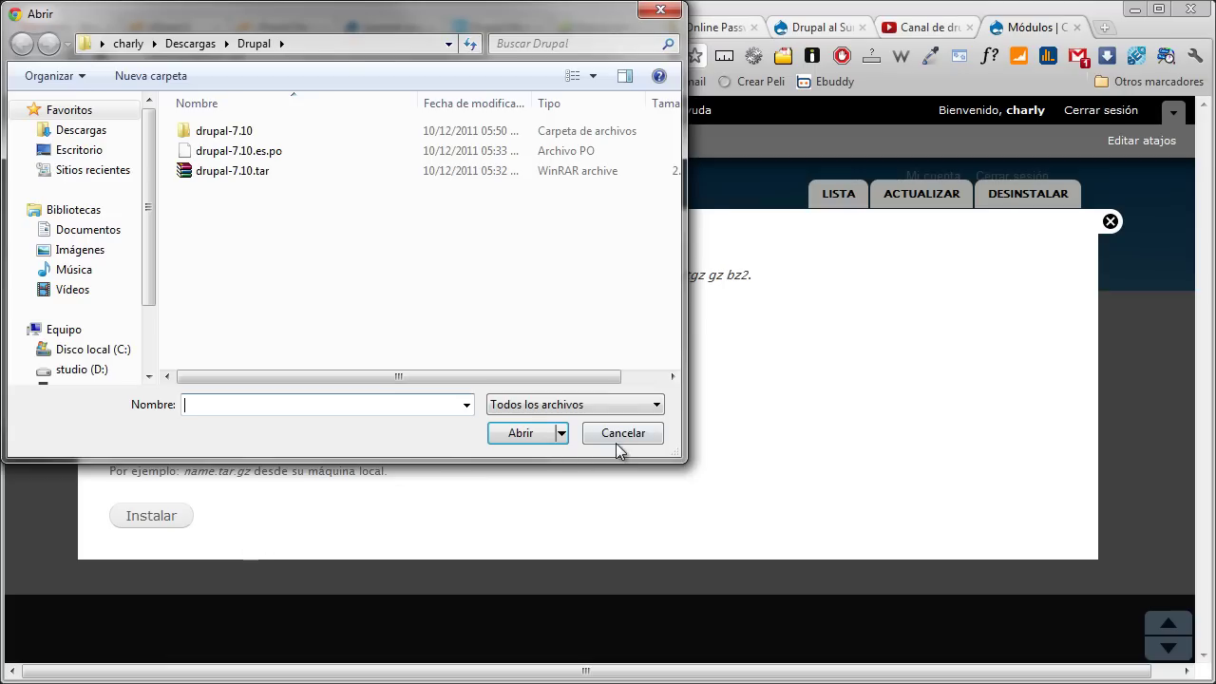
pyautogui.click(615, 439)
pyautogui.click(170, 517)
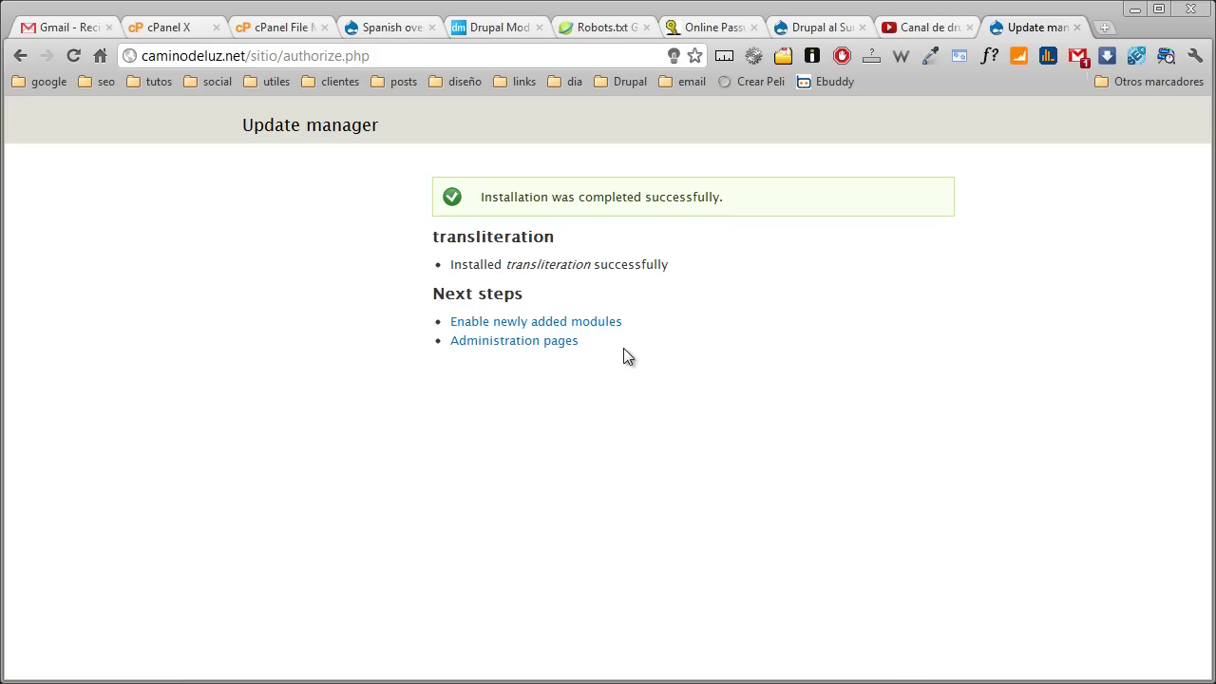
pyautogui.click(549, 327)
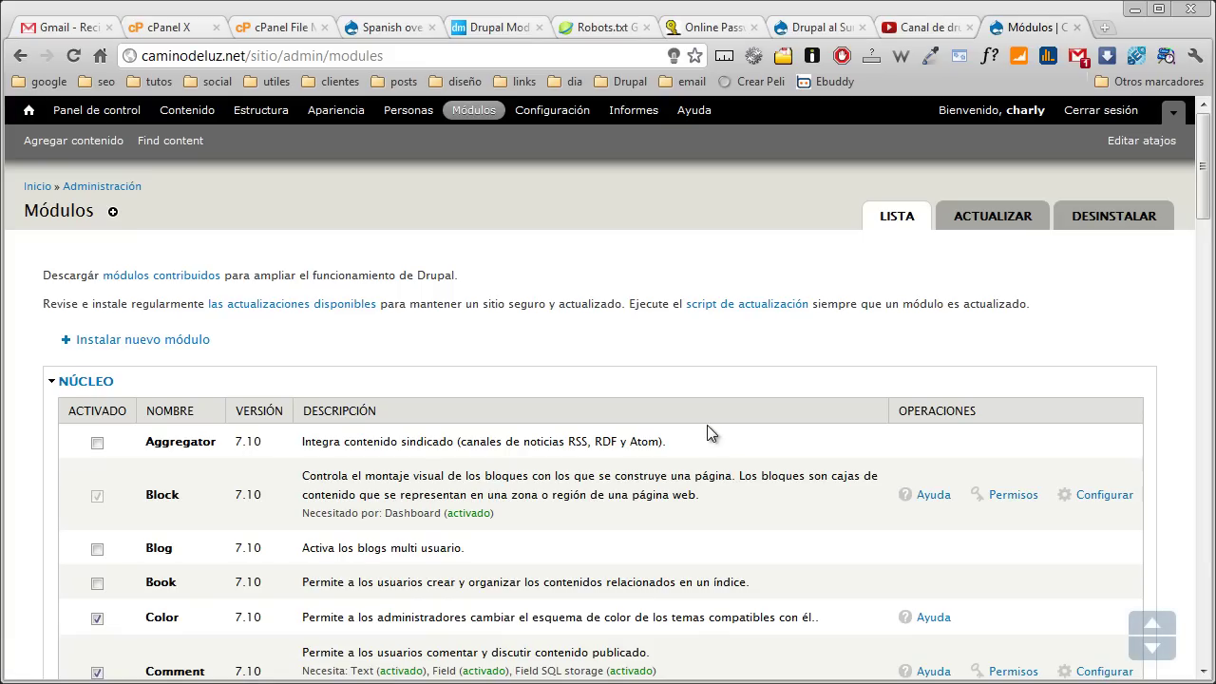
pyautogui.click(180, 340)
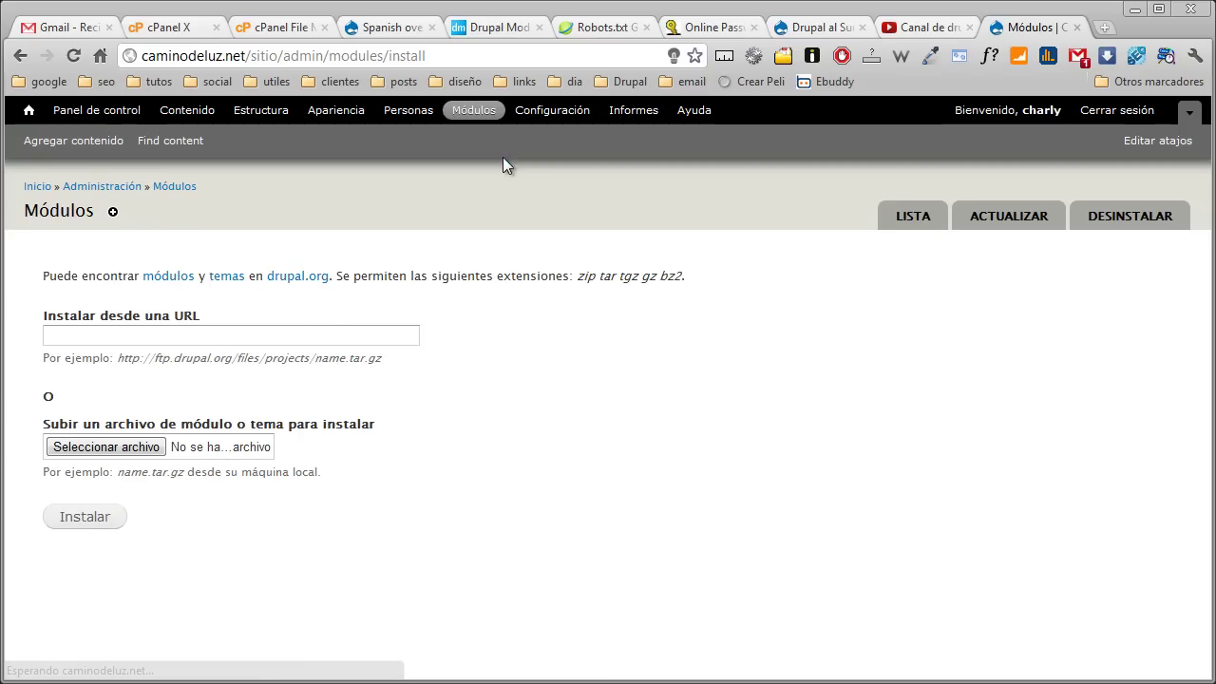
# Search drupalmodules.com for Localization Update and copy its 7.x-1.0-beta2 download address
pyautogui.click(485, 33)
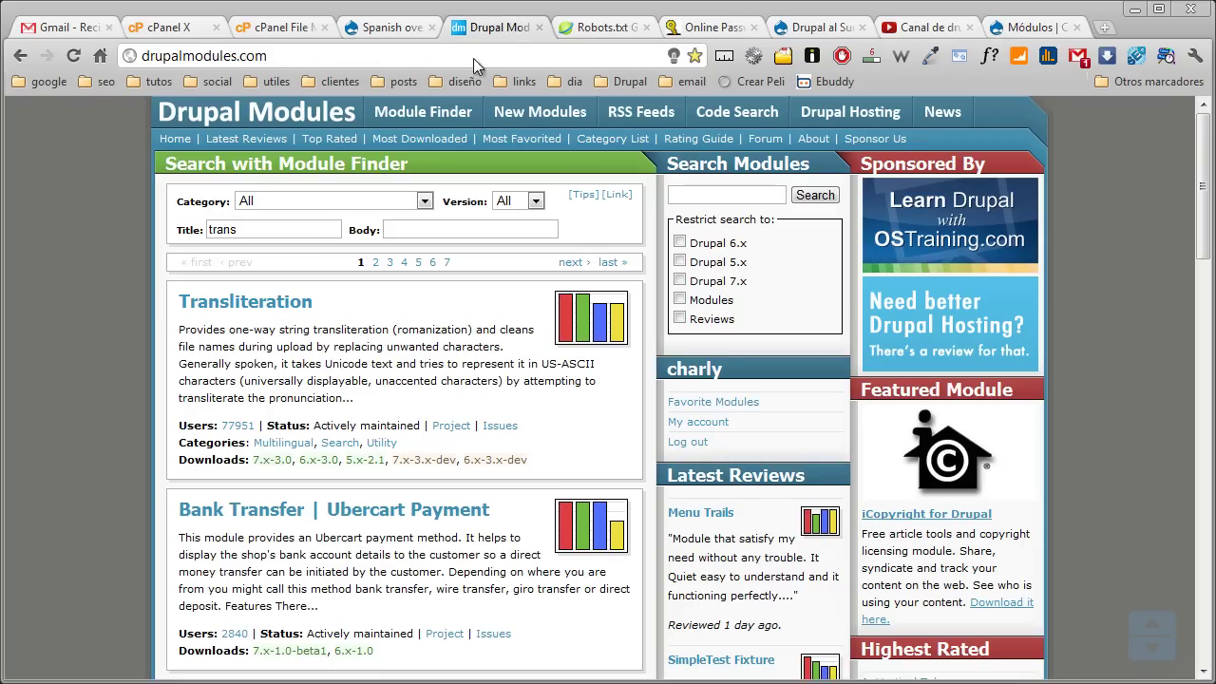
pyautogui.doubleClick(319, 233)
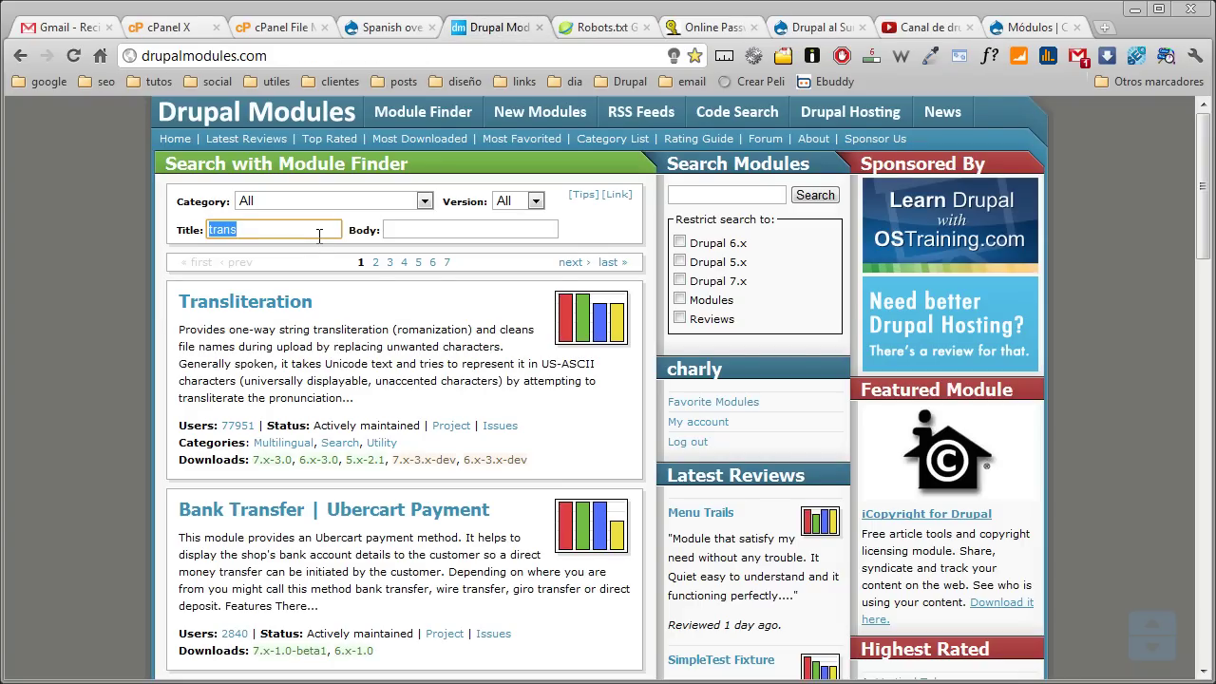
pyautogui.write('Localization Update')
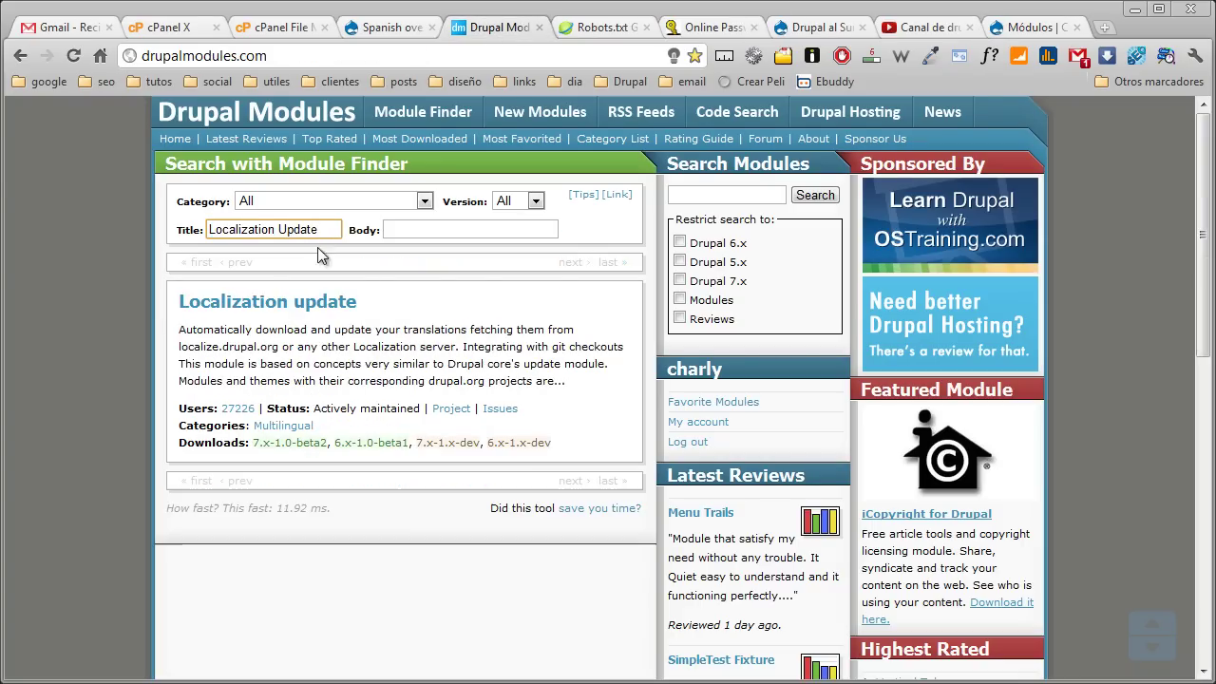
pyautogui.rightClick(285, 443)
pyautogui.click(312, 540)
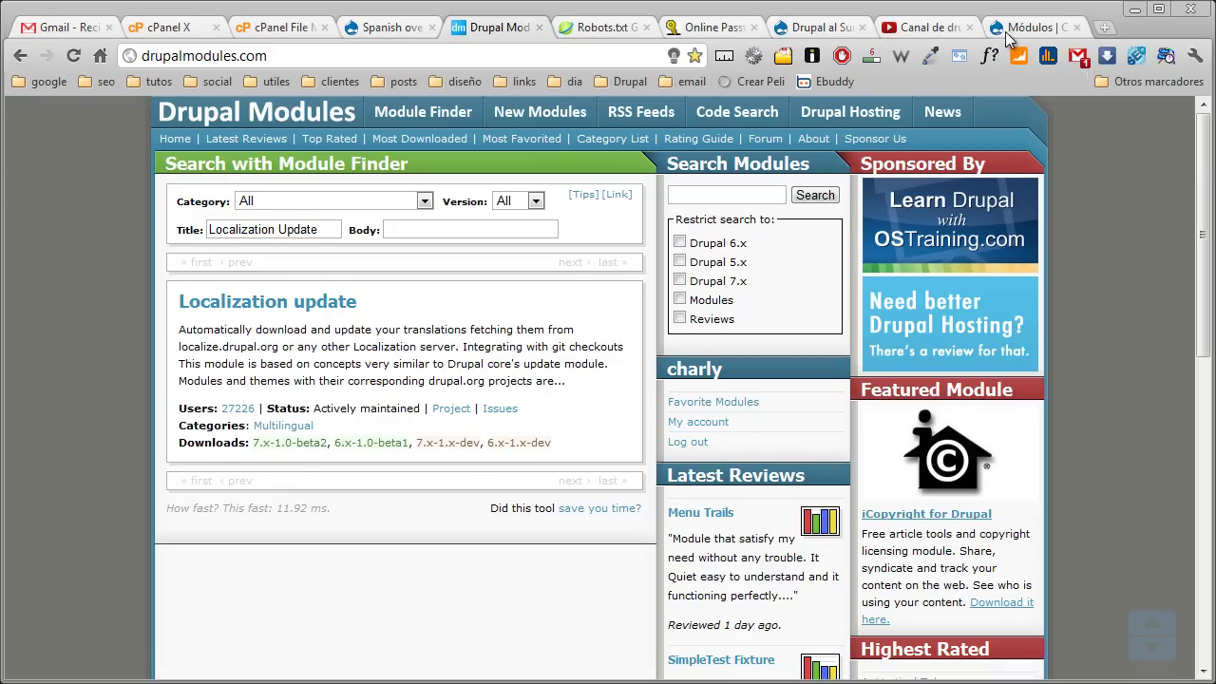
# Install Localization update (l10n_update-7.x-1.0-beta2.tar.gz) from 'Instalar desde una URL'
pyautogui.click(1009, 31)
pyautogui.click(334, 338)
pyautogui.write('http://ftp.drupal.org/files/projects/l10n_update-7.x-1.0-beta2.tar.gz')
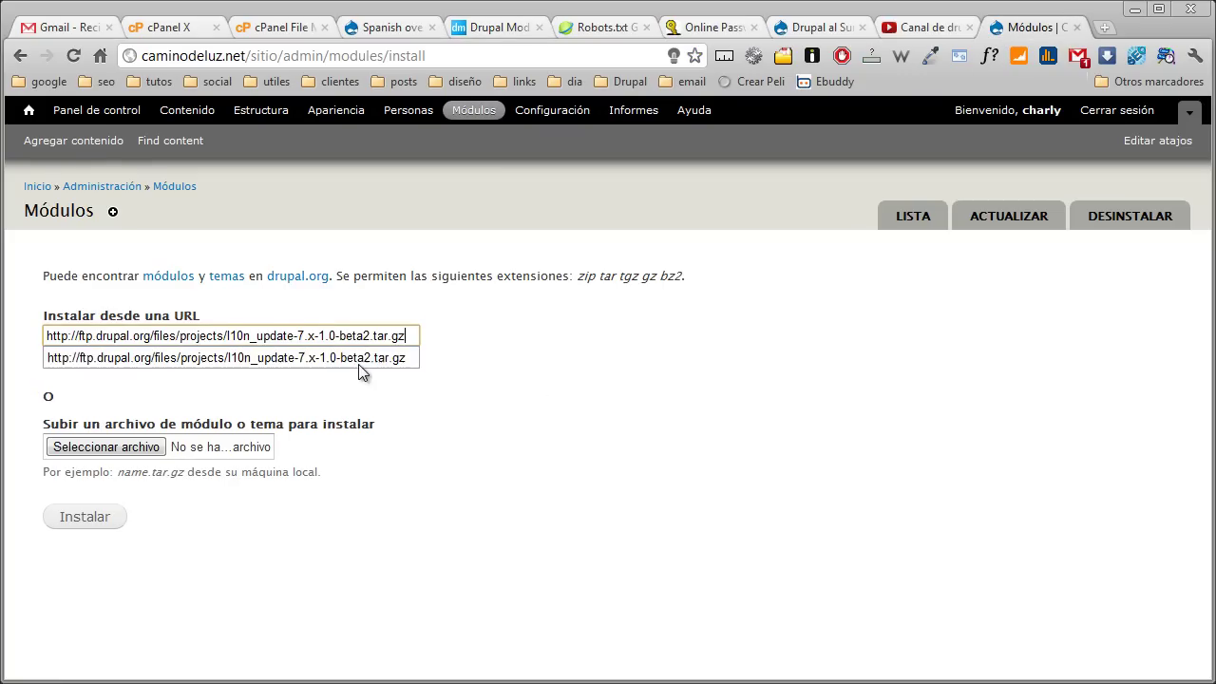
pyautogui.press('Tab')
pyautogui.click(106, 523)
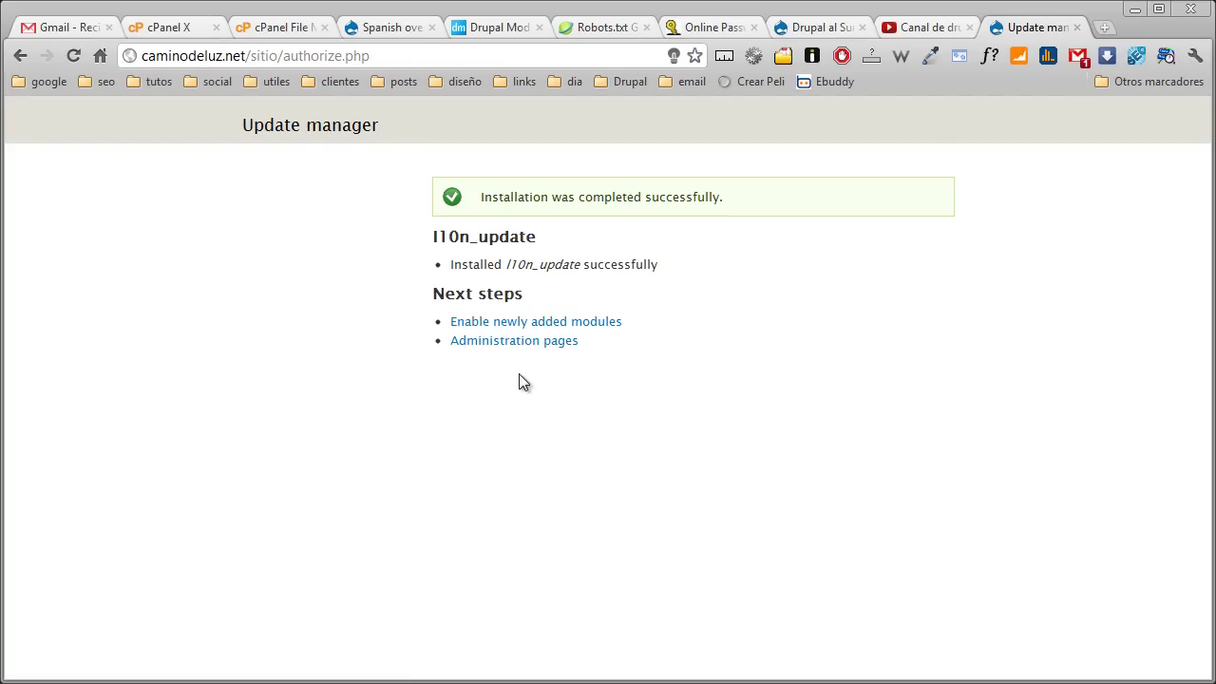
pyautogui.click(516, 324)
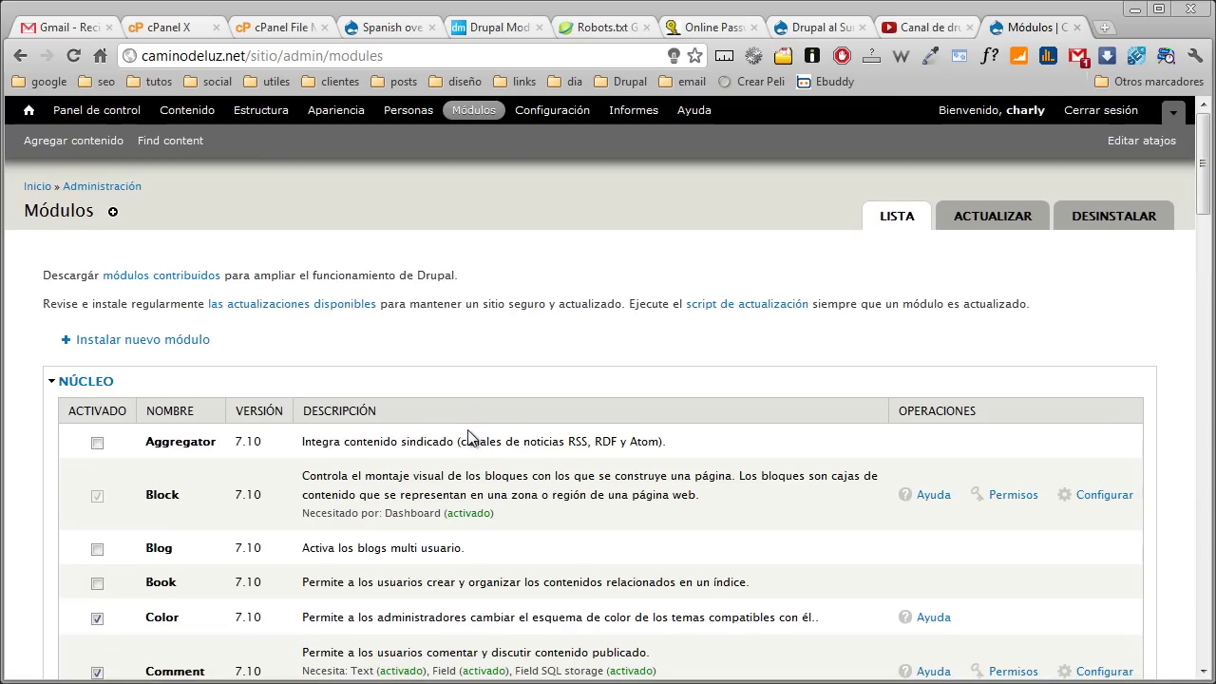
# Search drupalmodules.com for token and copy the Token 7.x-1.0-beta7 download address
pyautogui.click(157, 342)
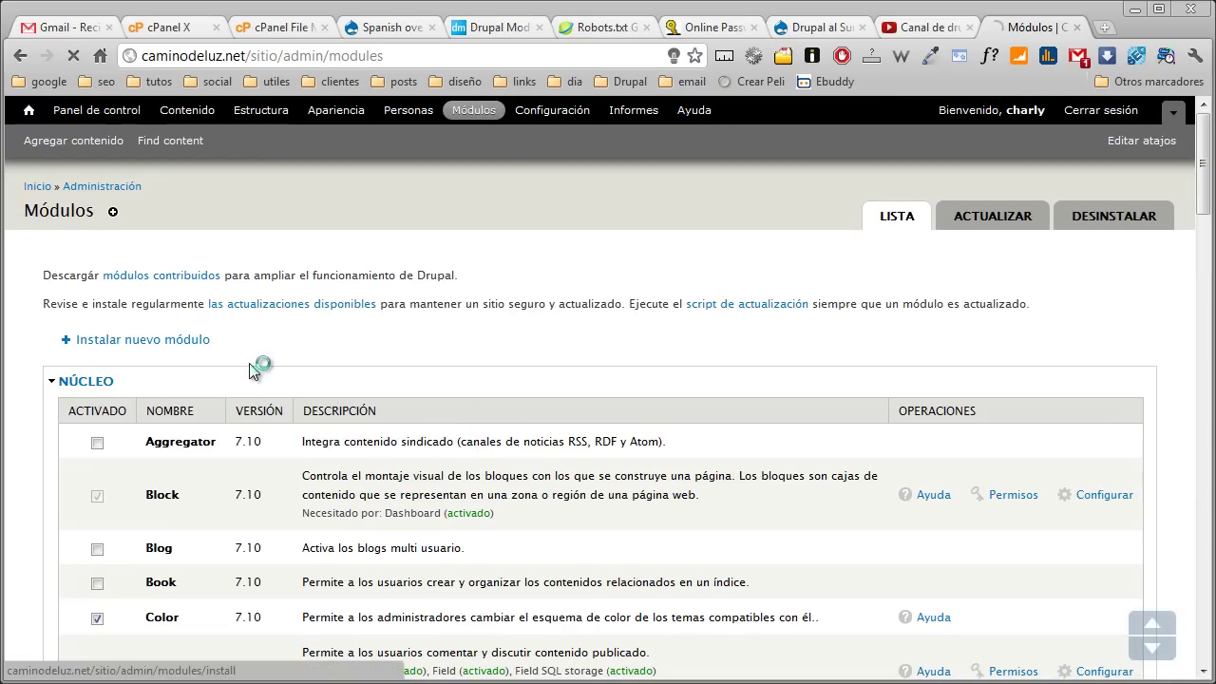
pyautogui.click(492, 27)
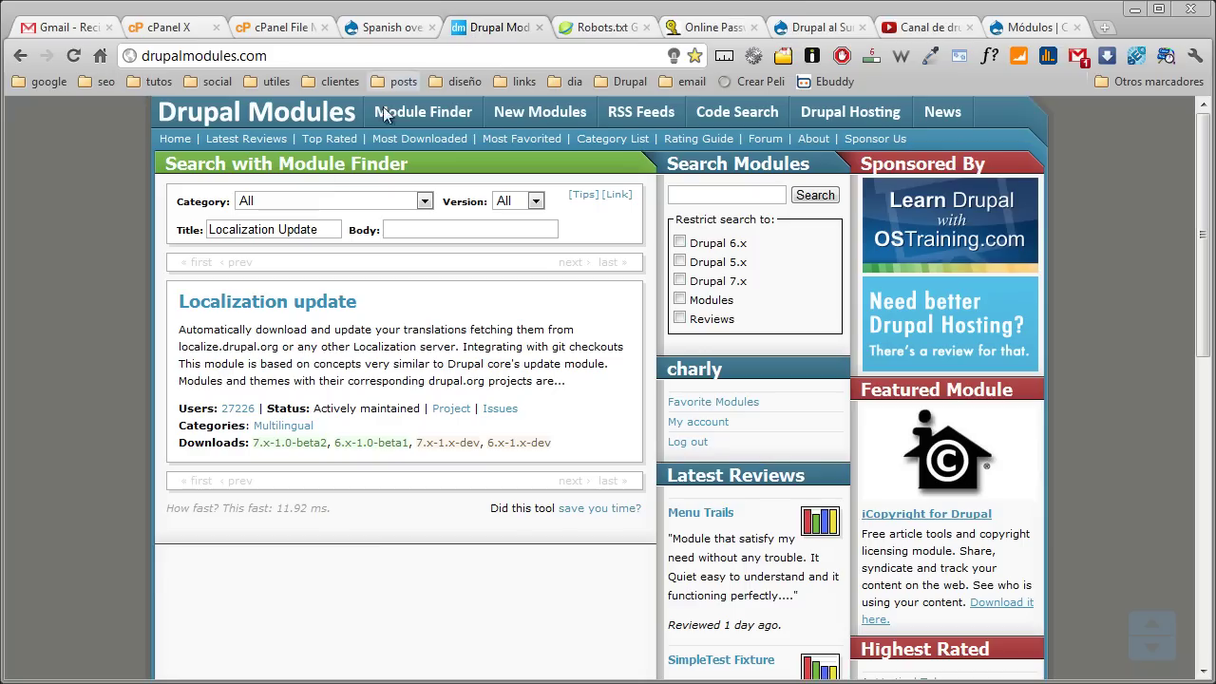
pyautogui.moveTo(323, 229); pyautogui.dragTo(190, 228)
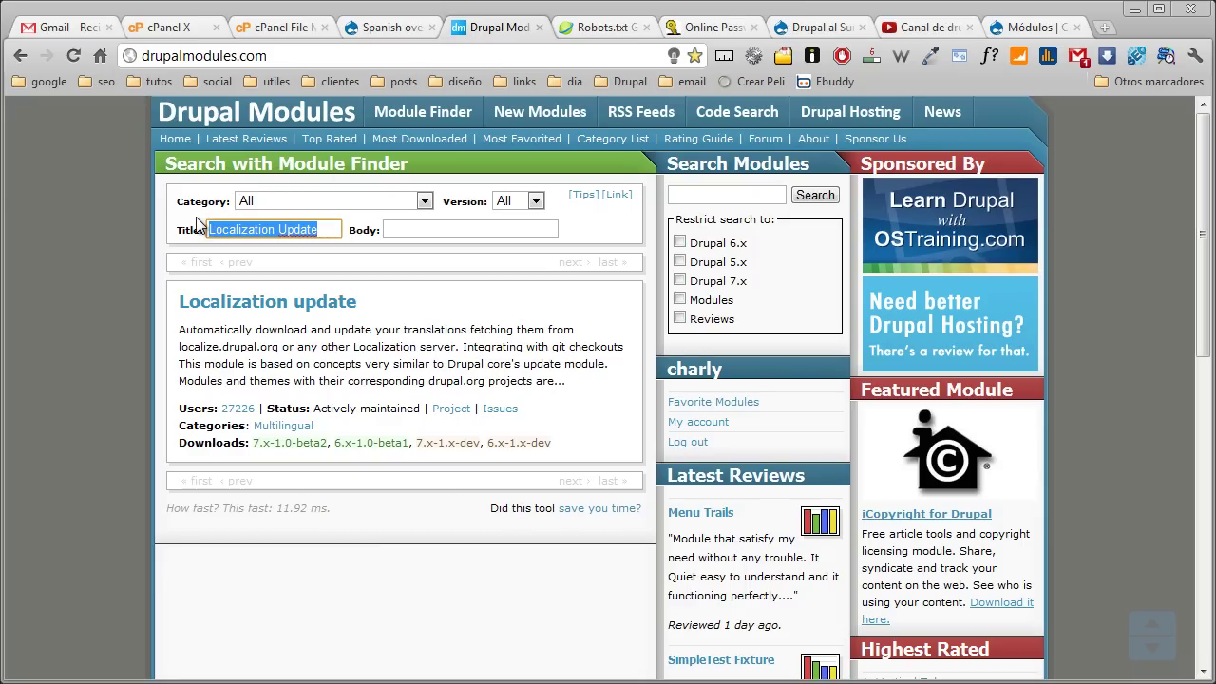
pyautogui.write('token')
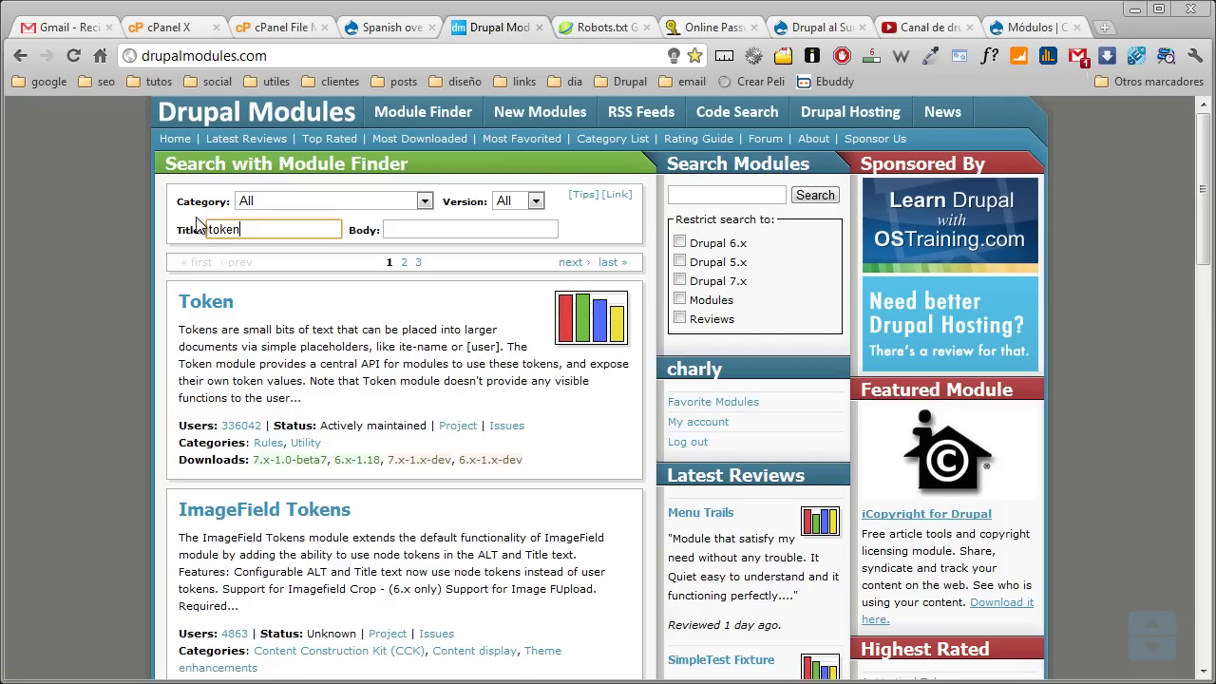
pyautogui.rightClick(274, 465)
pyautogui.click(328, 559)
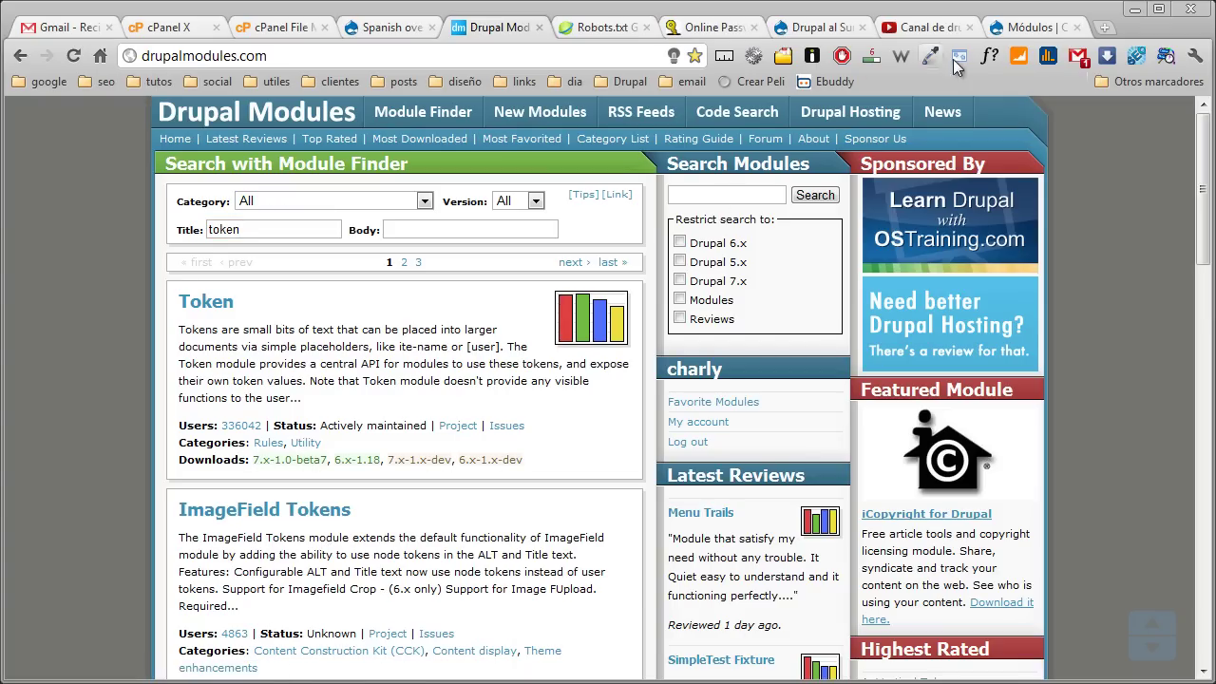
# Install Token from its pasted address, then go on to enable newly added modules
pyautogui.click(1005, 28)
pyautogui.click(392, 332)
pyautogui.hotkey('ctrl', 'v')
pyautogui.click(84, 517)
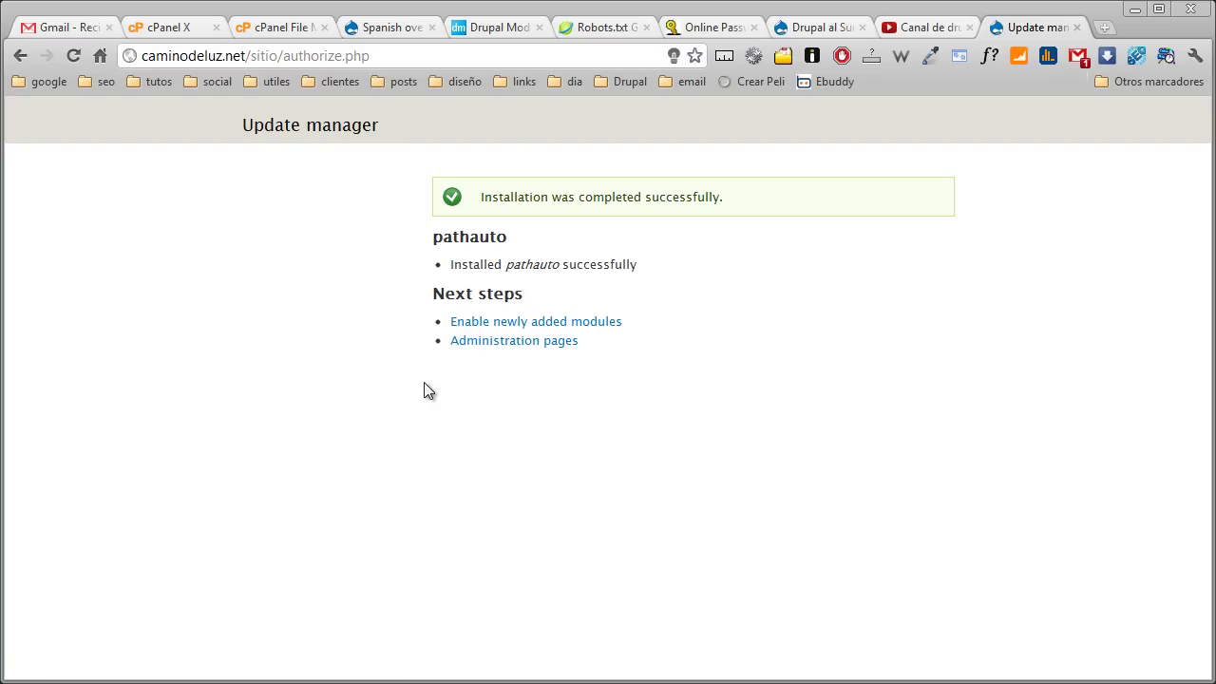
pyautogui.click(472, 329)
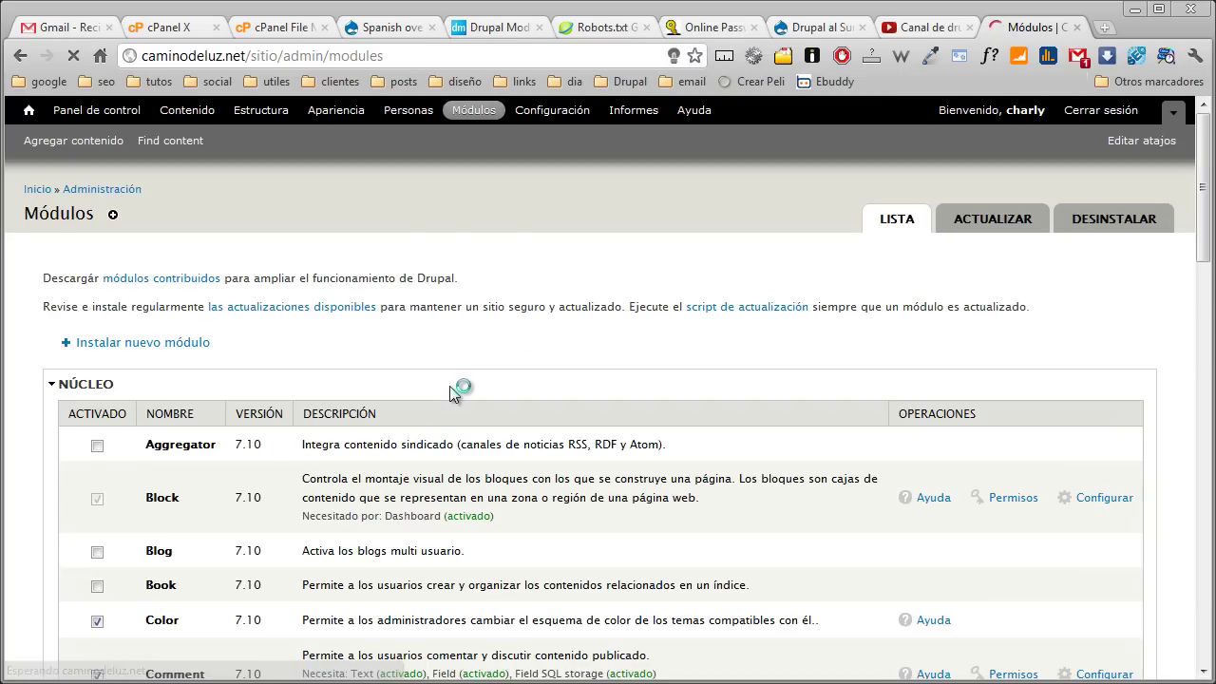
# Tick Pathauto and Token under OTHER in Módulos and save the configuration
pyautogui.scroll(-5, 449, 391)
pyautogui.scroll(-14, 351, 370)
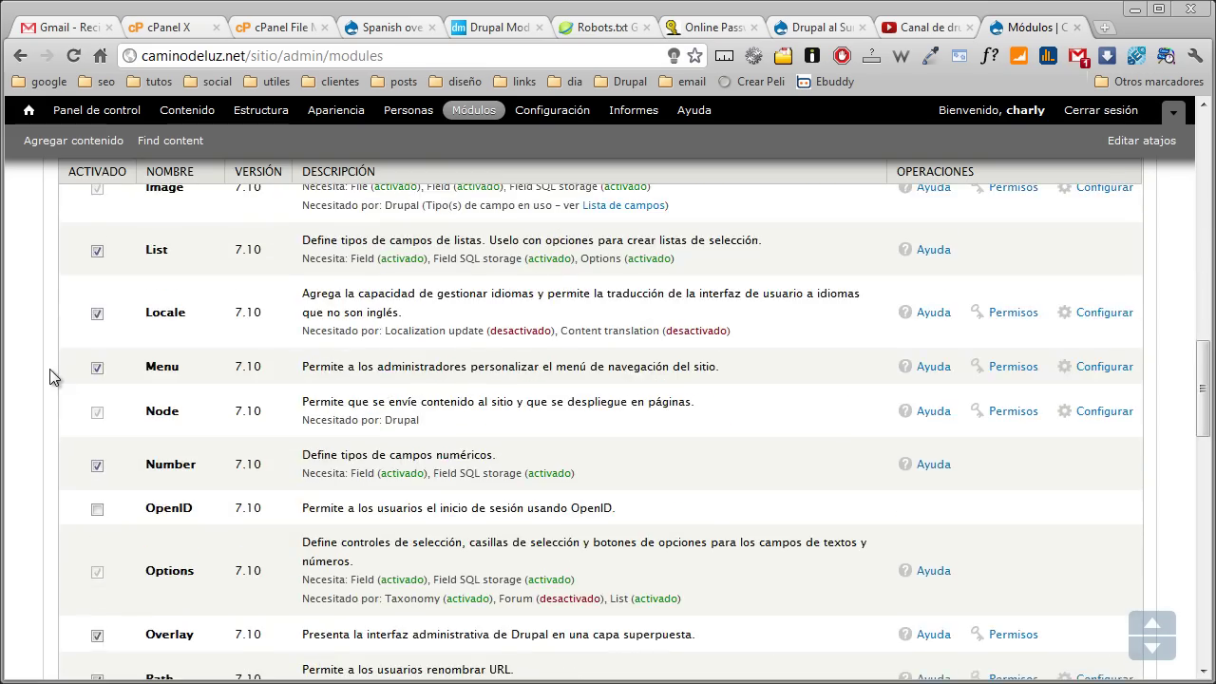
pyautogui.scroll(-15, 50, 370)
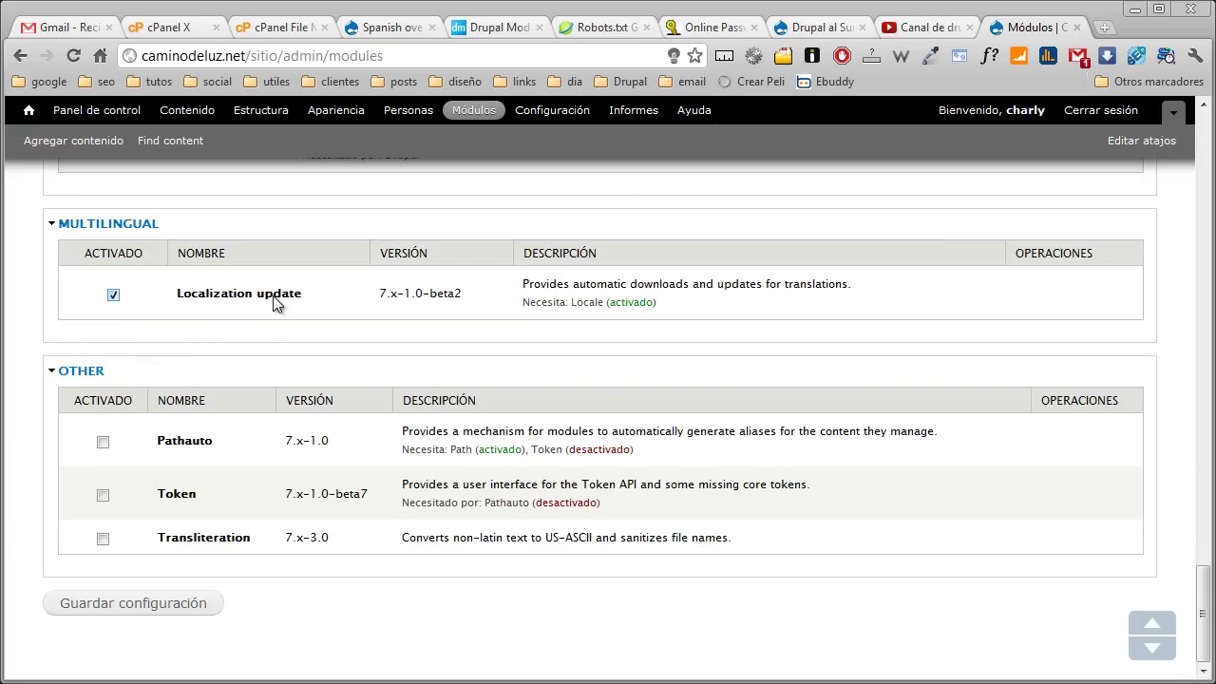
pyautogui.click(103, 442)
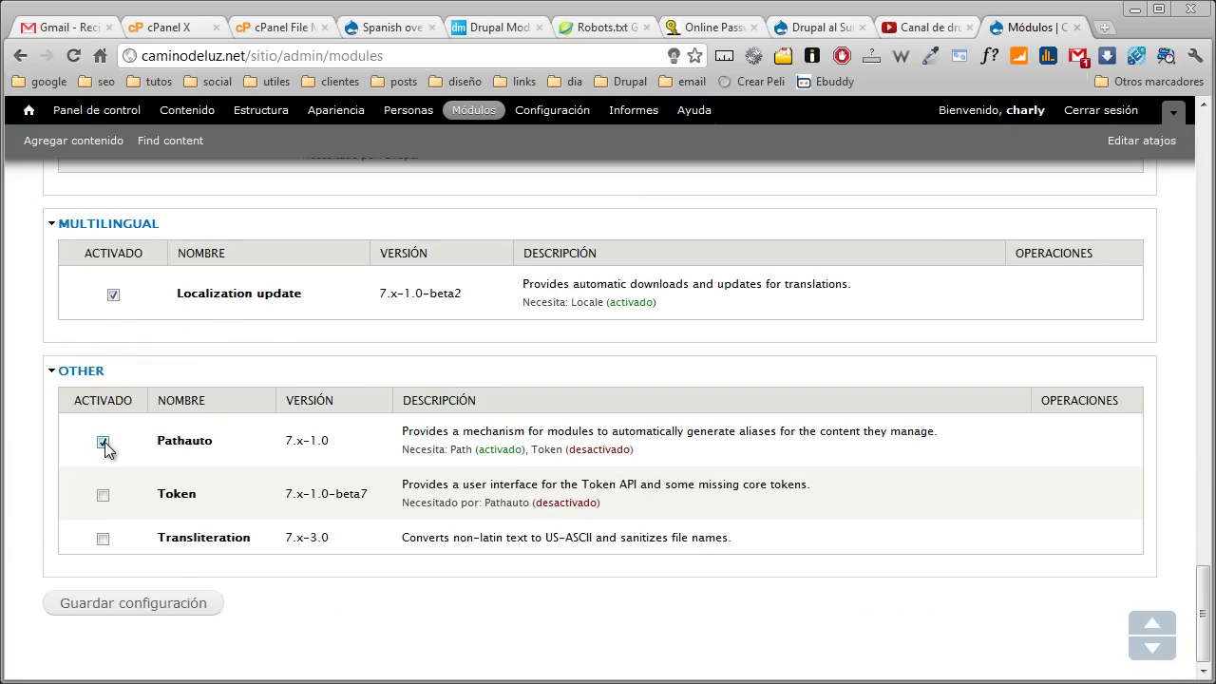
pyautogui.click(104, 496)
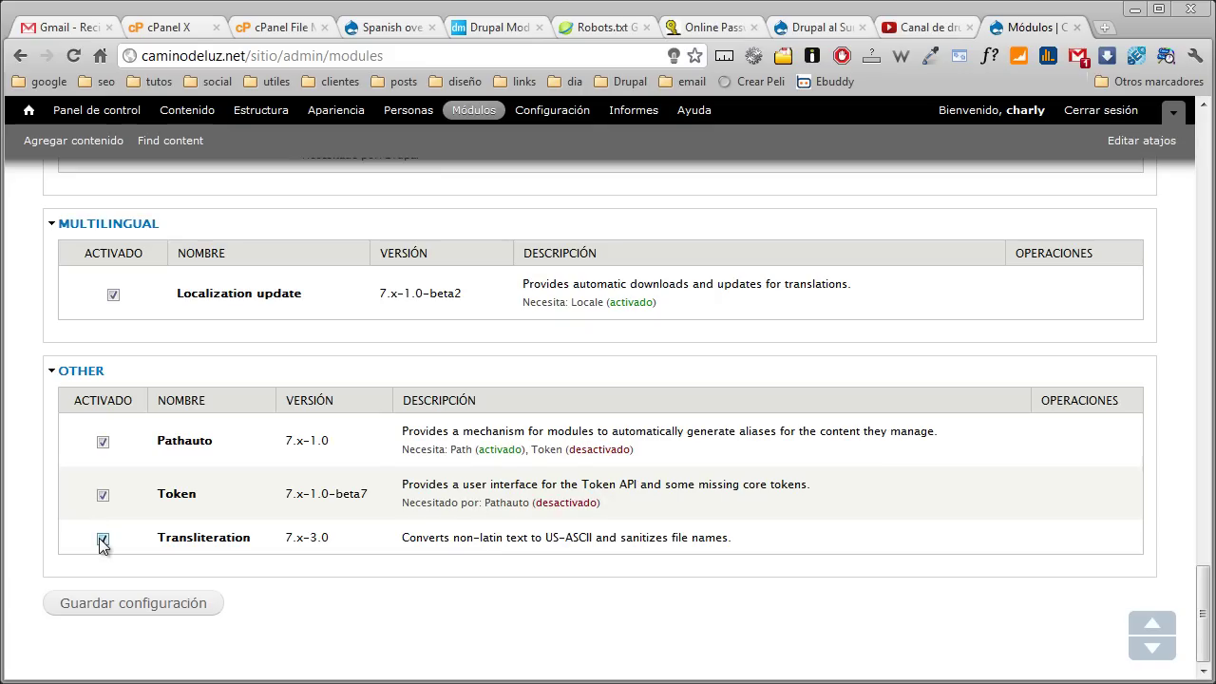
pyautogui.click(139, 612)
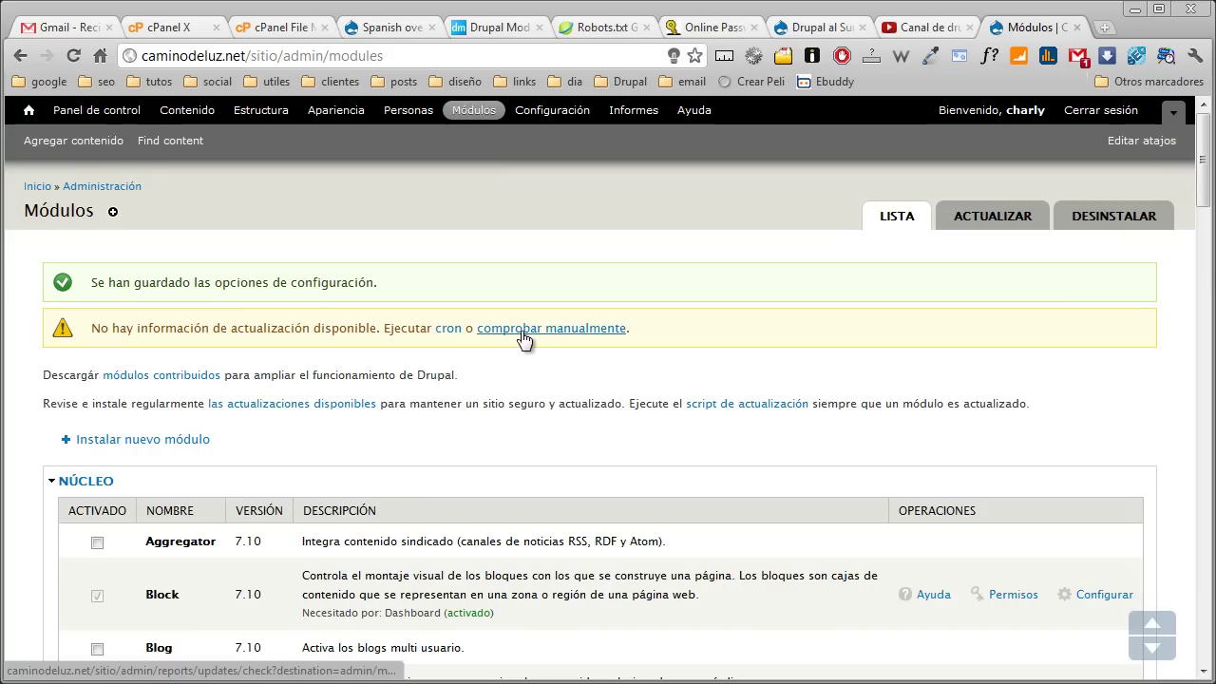
# Check available updates for 5 projects, then open the status report from Informes
pyautogui.click(532, 330)
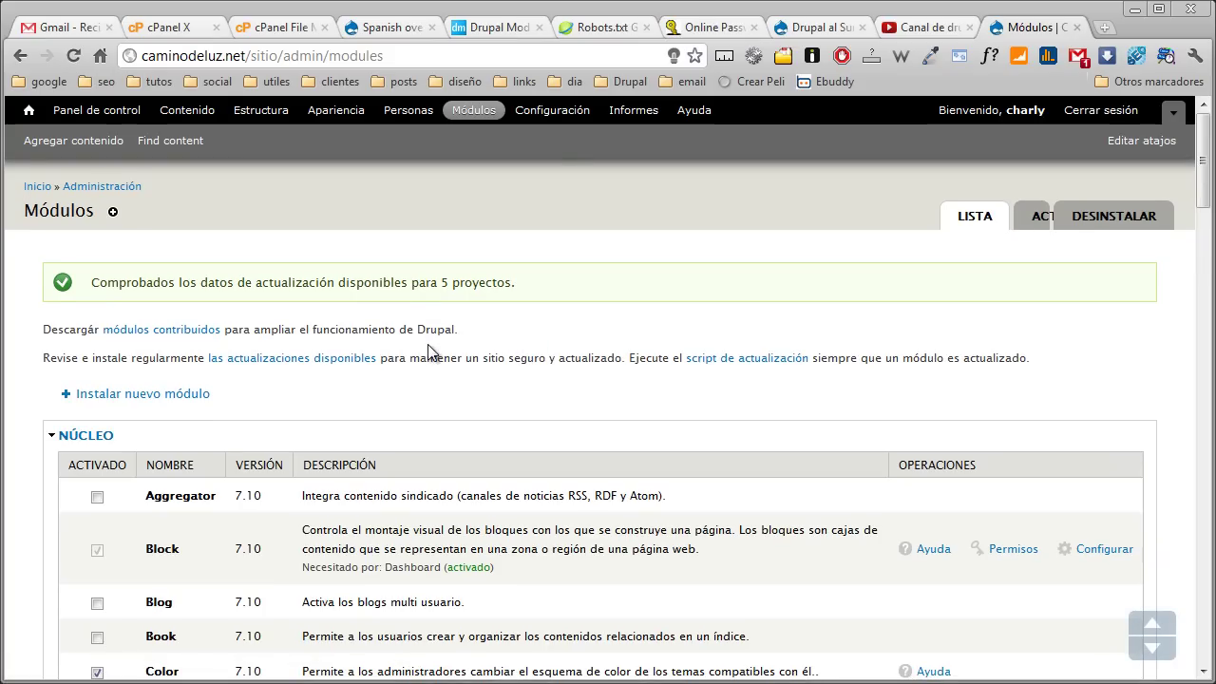
pyautogui.click(633, 110)
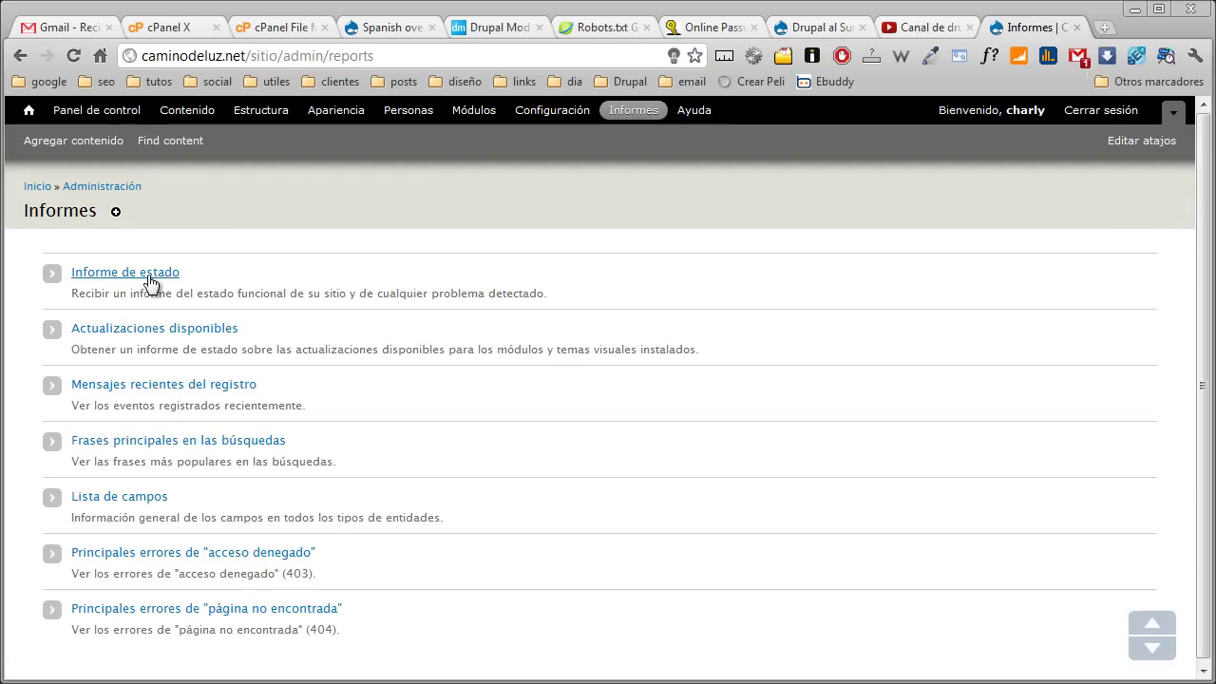
pyautogui.click(149, 282)
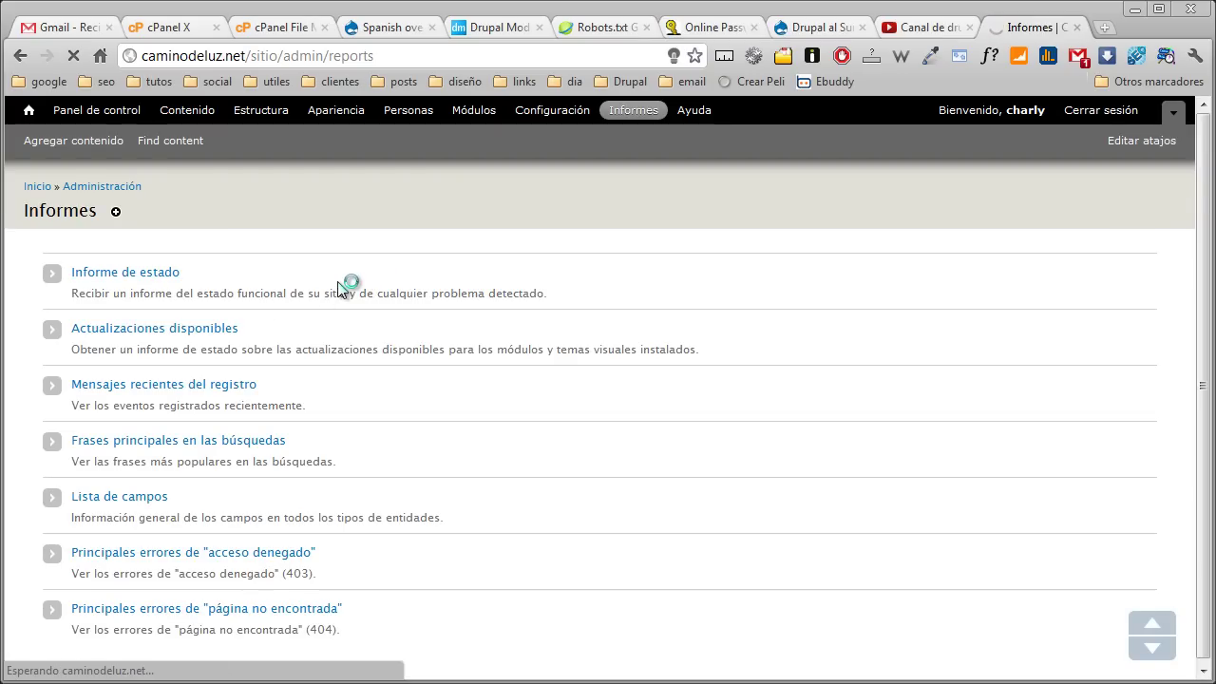
# Download and import Spanish translations for core, l10n_update, pathauto, token and transliteration
pyautogui.scroll(-5, 337, 283)
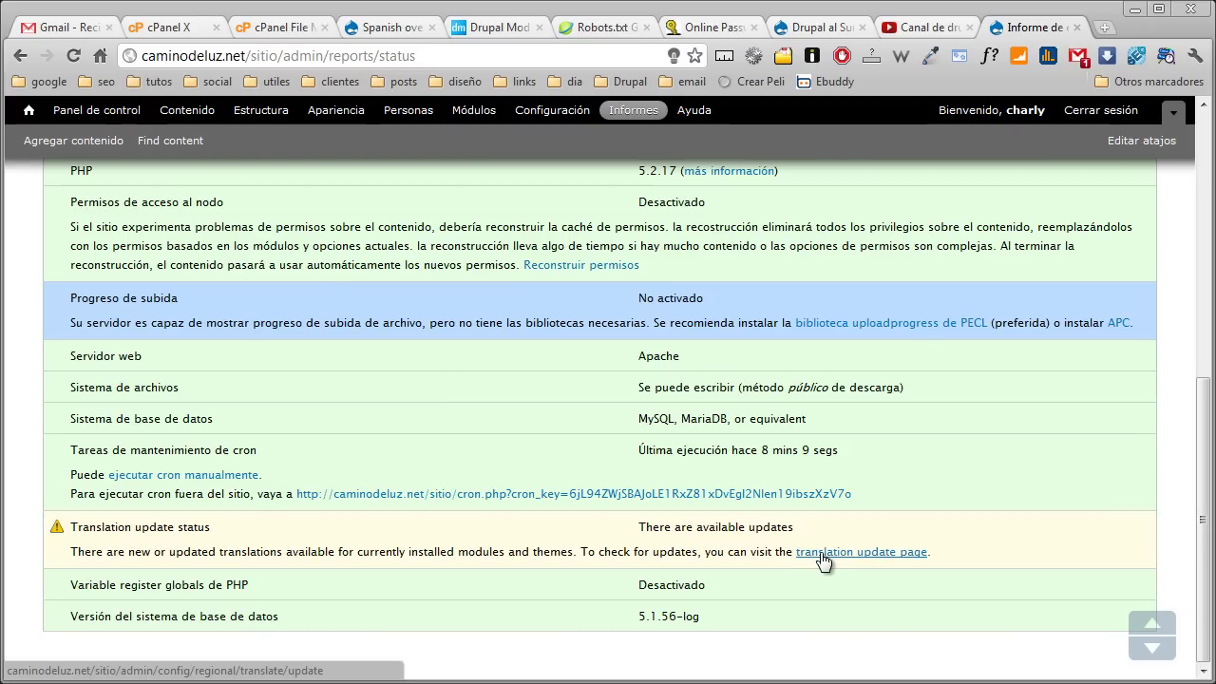
pyautogui.click(823, 562)
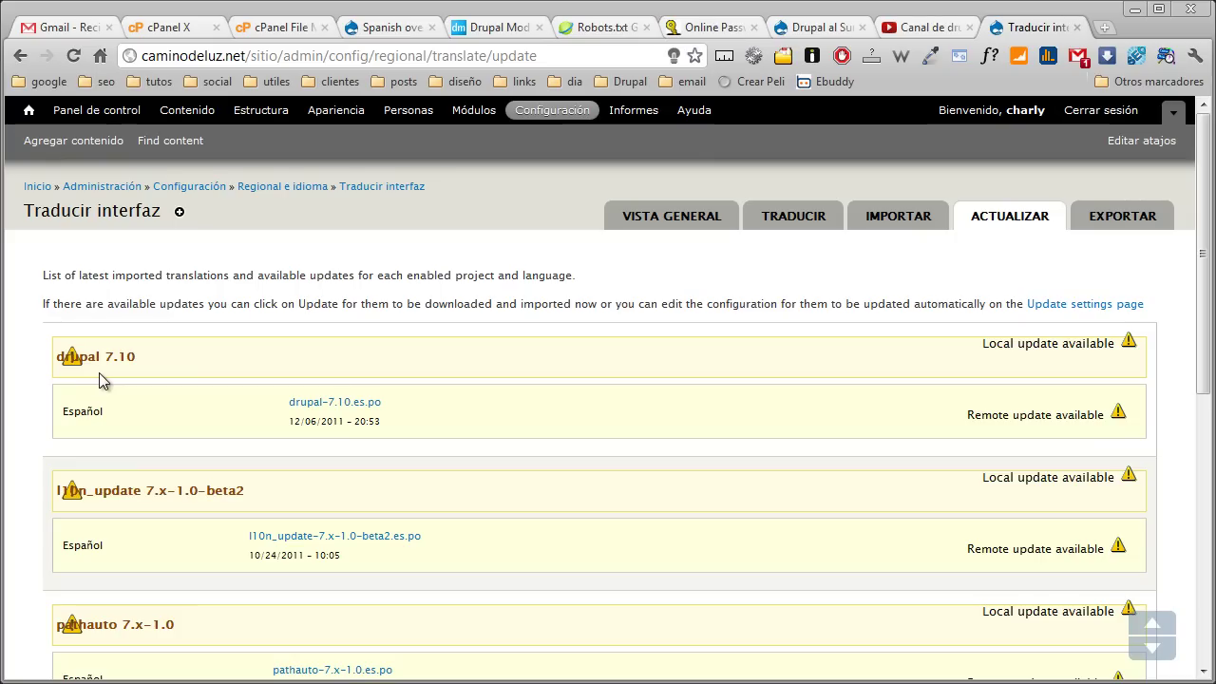
pyautogui.scroll(-5, 102, 379)
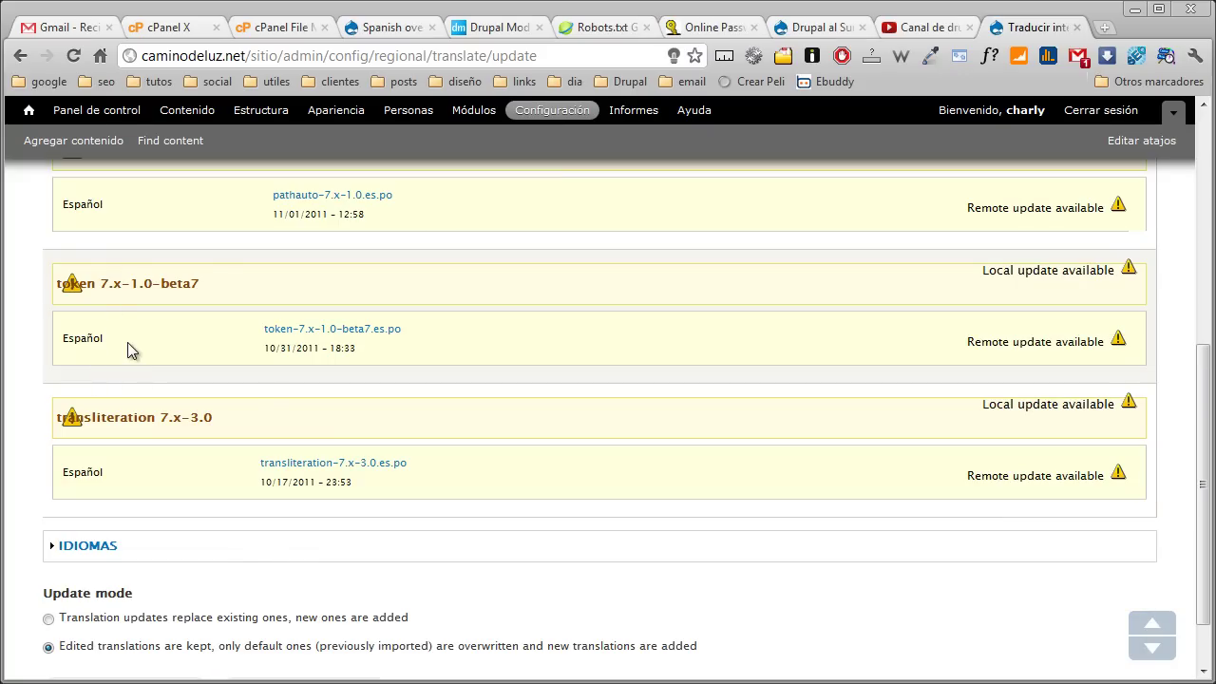
pyautogui.scroll(-1, 130, 351)
pyautogui.click(124, 615)
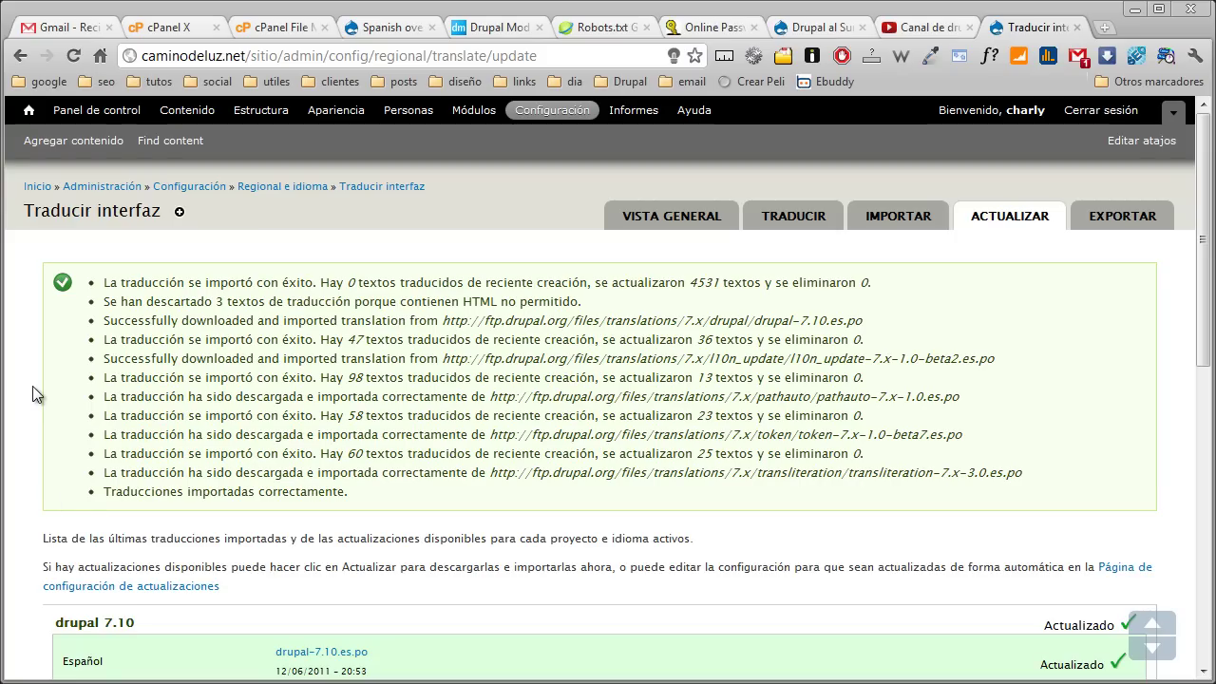
pyautogui.click(551, 111)
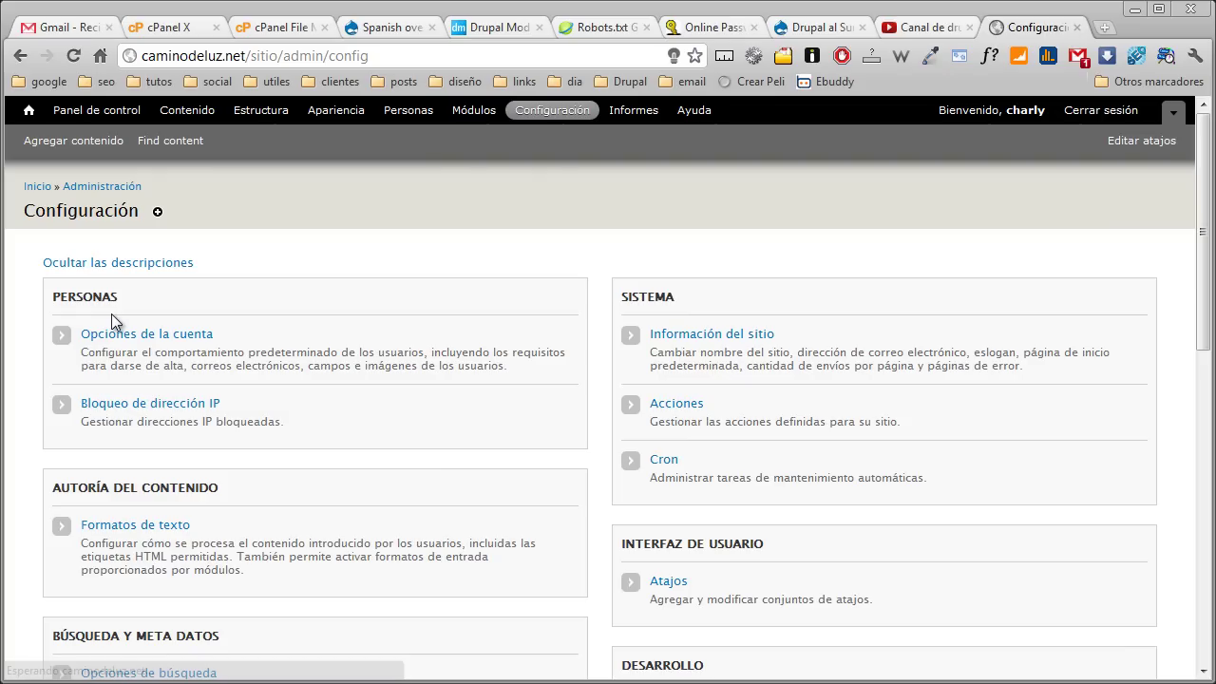
# In the URL alias patterns, remove 'content/' so the default content pattern becomes [node:title]
pyautogui.scroll(-5, 45, 323)
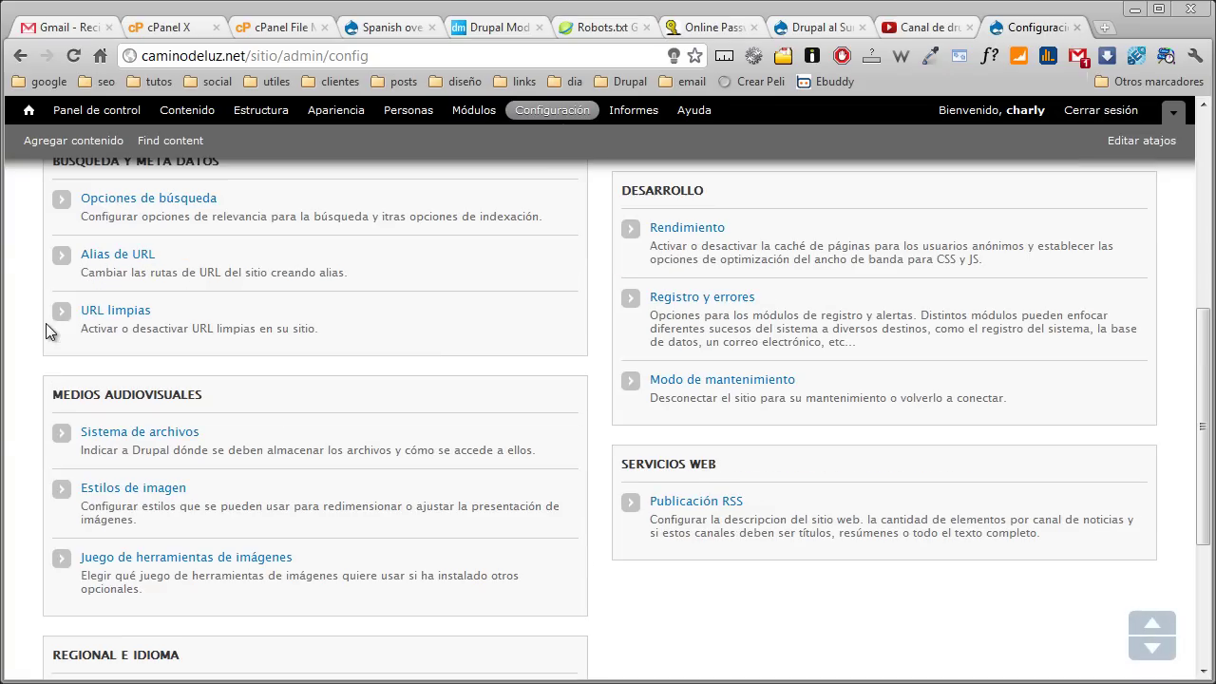
pyautogui.click(120, 256)
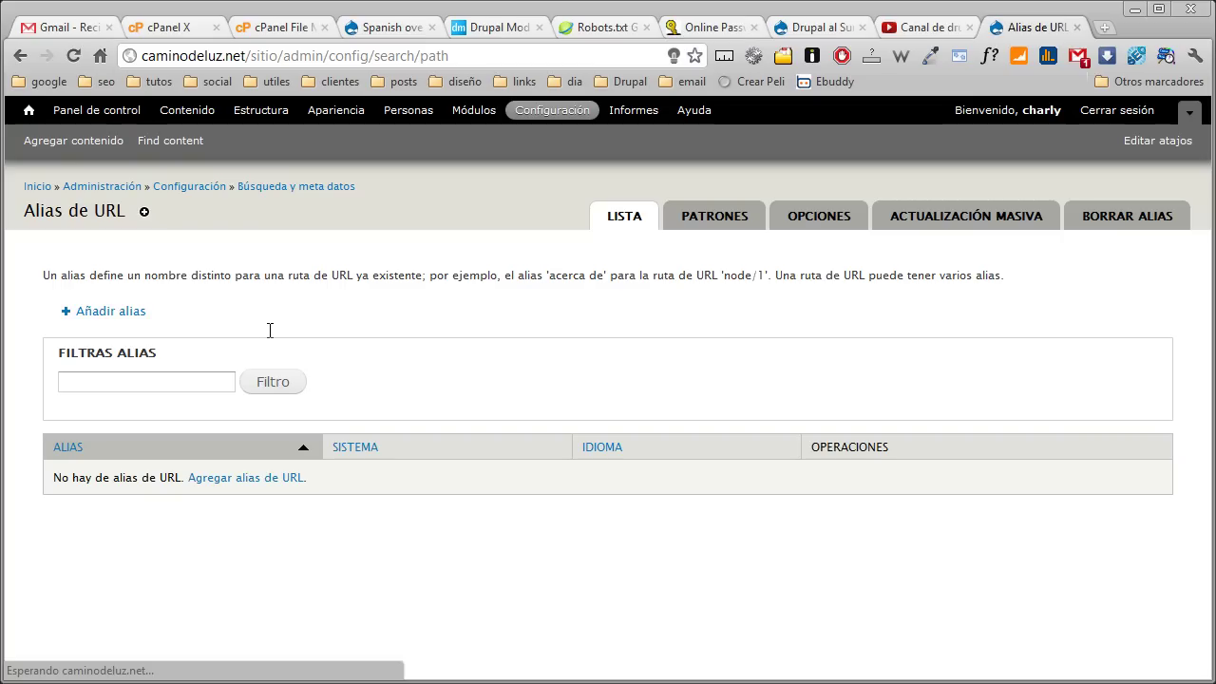
pyautogui.click(685, 226)
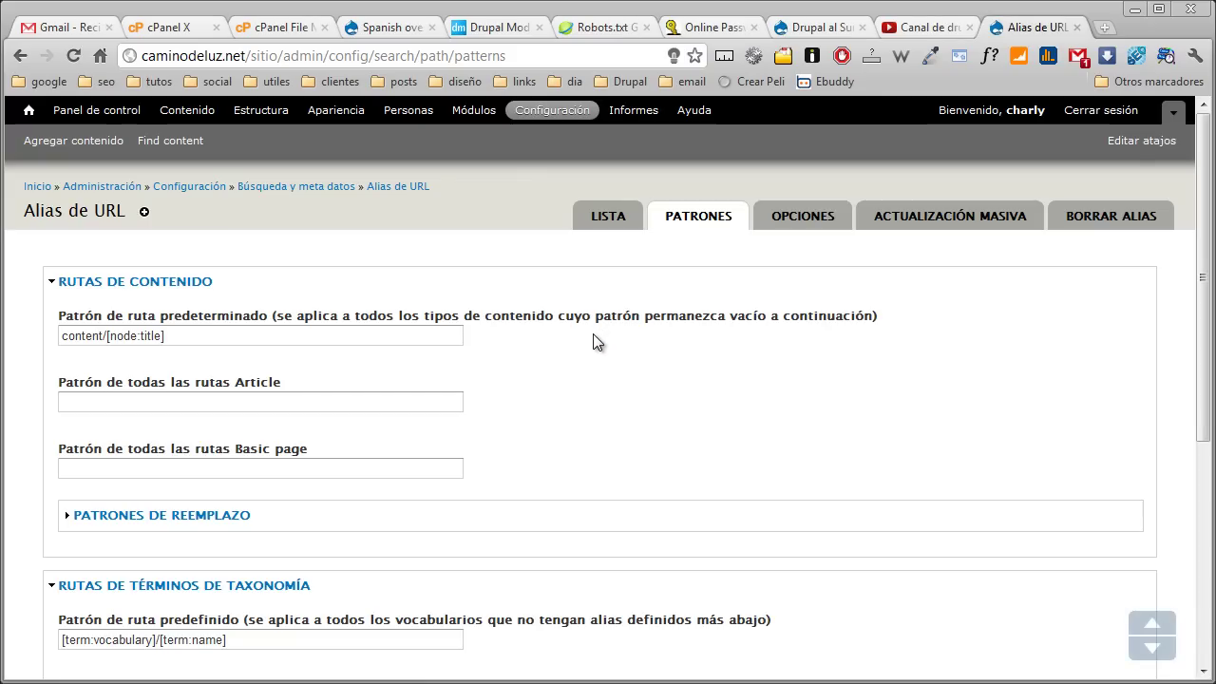
pyautogui.click(213, 340)
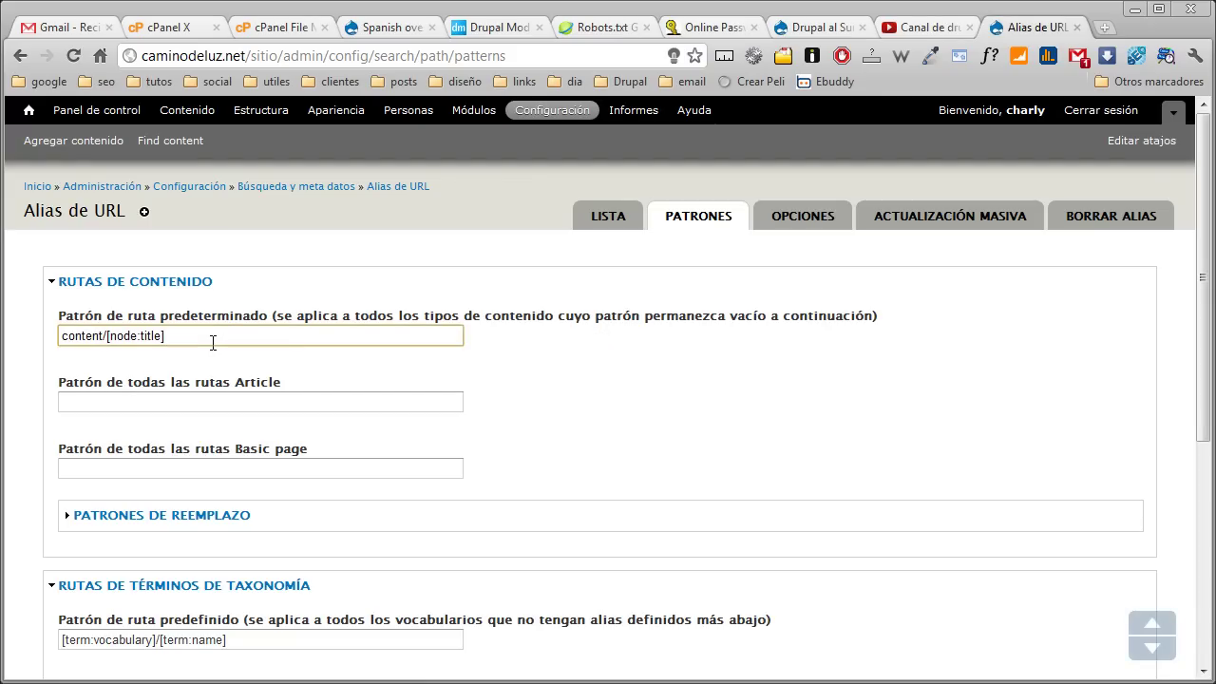
pyautogui.press('Delete')
pyautogui.press('Delete')
pyautogui.press('Delete')
pyautogui.press('Delete')
pyautogui.press('Delete')
pyautogui.press('Delete')
pyautogui.press('Delete')
pyautogui.press('Delete')
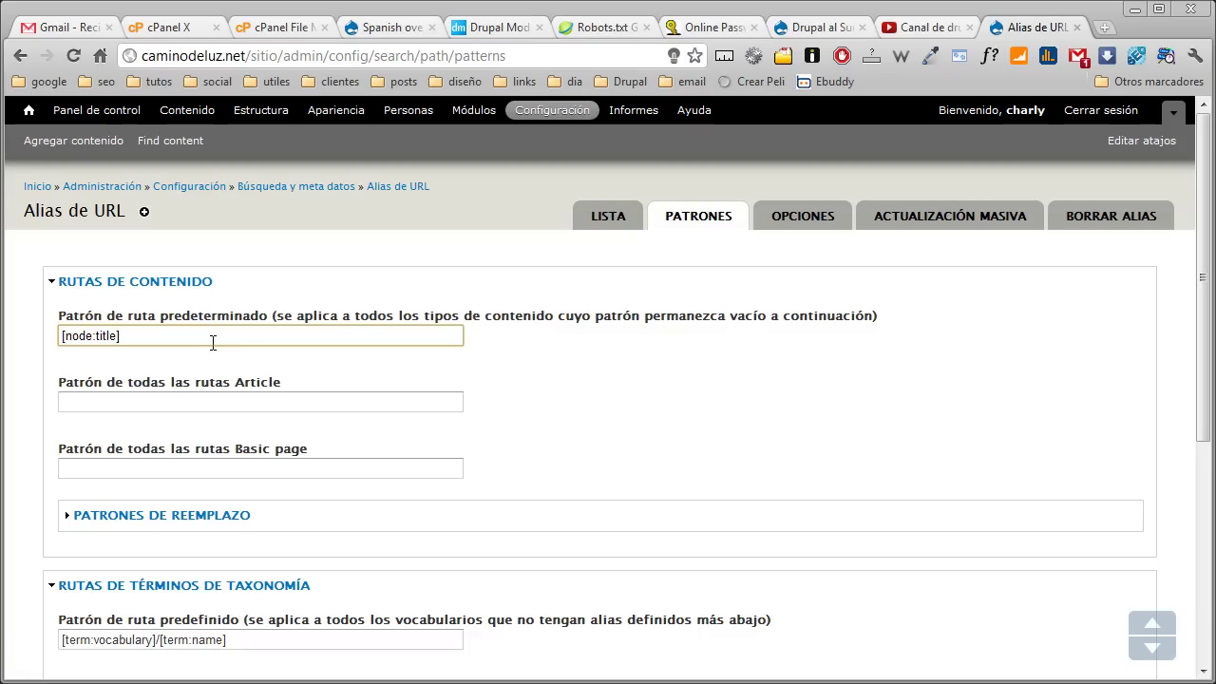
# Change the user pattern to usuario/[user:name] and save the configuration
pyautogui.scroll(-1, 212, 343)
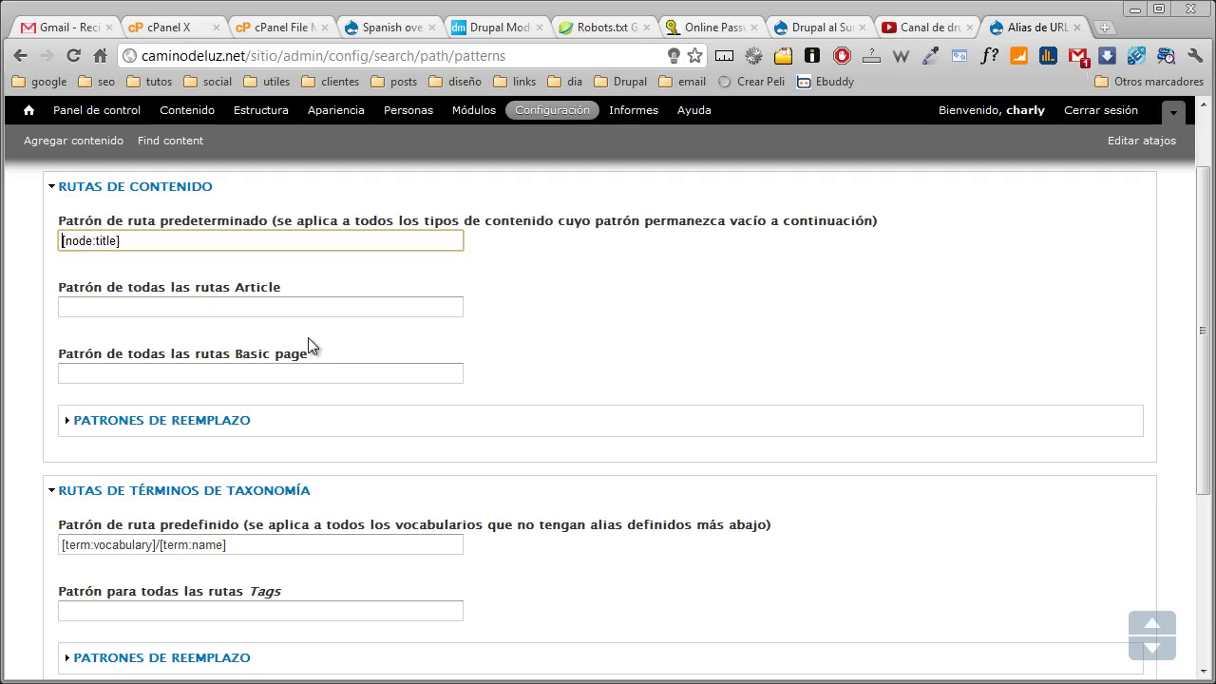
pyautogui.scroll(-3, 308, 337)
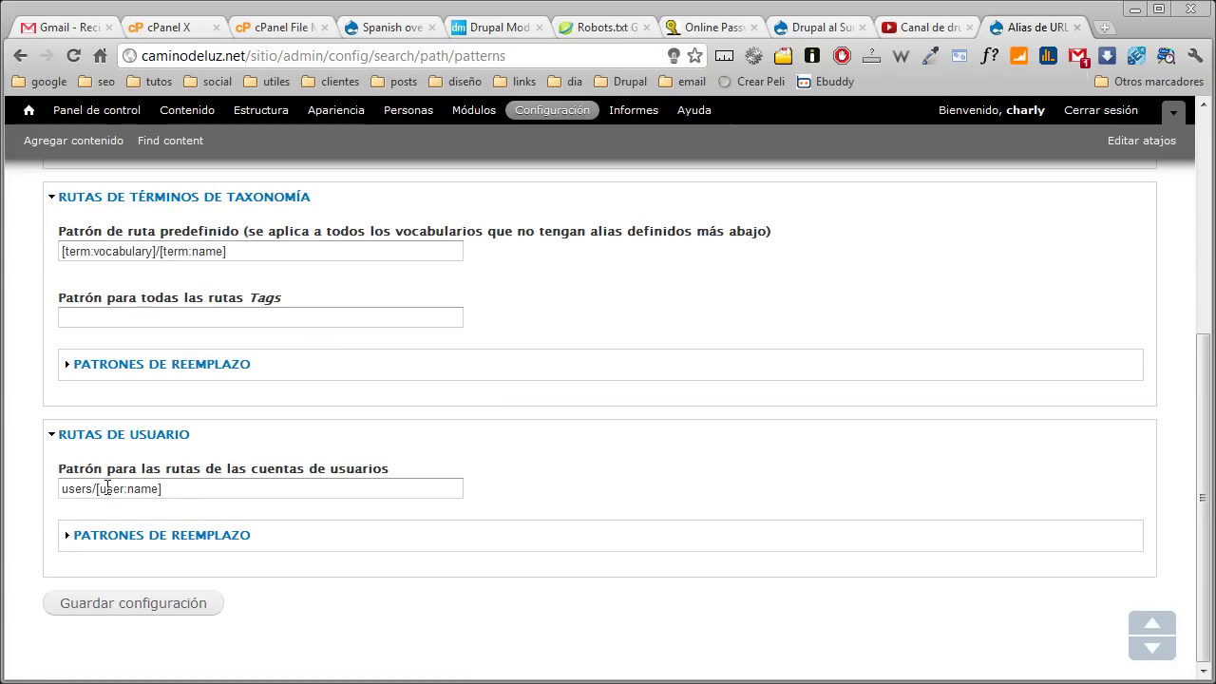
pyautogui.moveTo(90, 488); pyautogui.dragTo(59, 495)
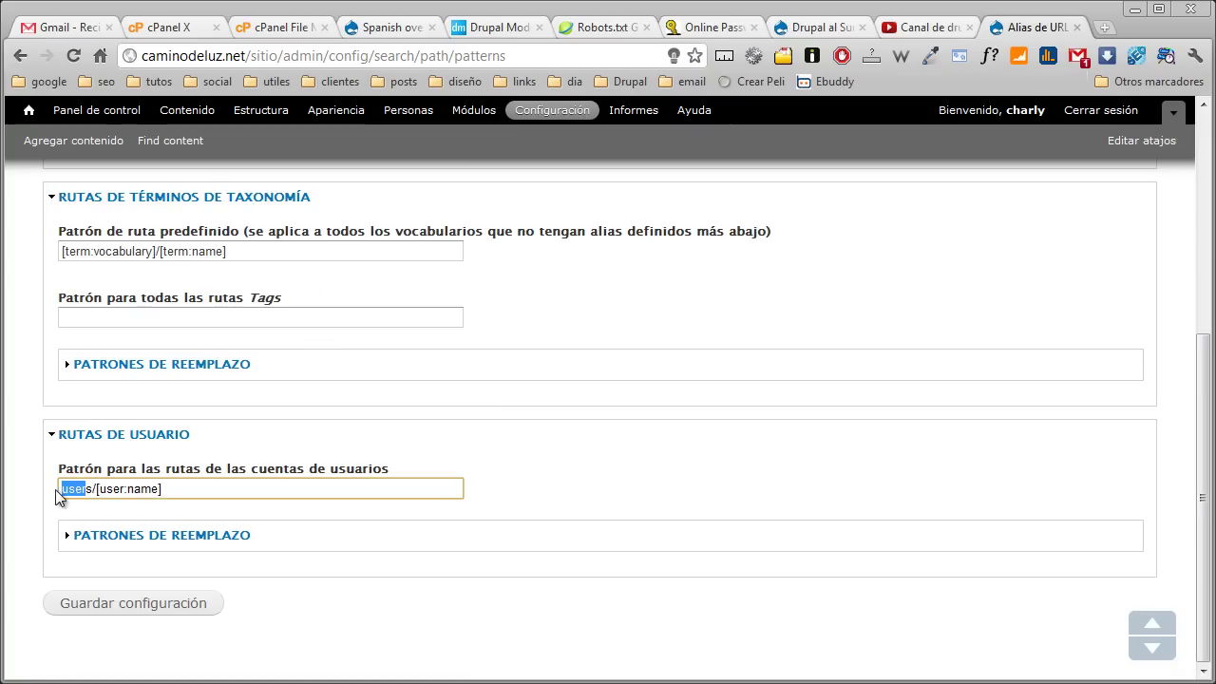
pyautogui.press('Delete')
pyautogui.press('Delete')
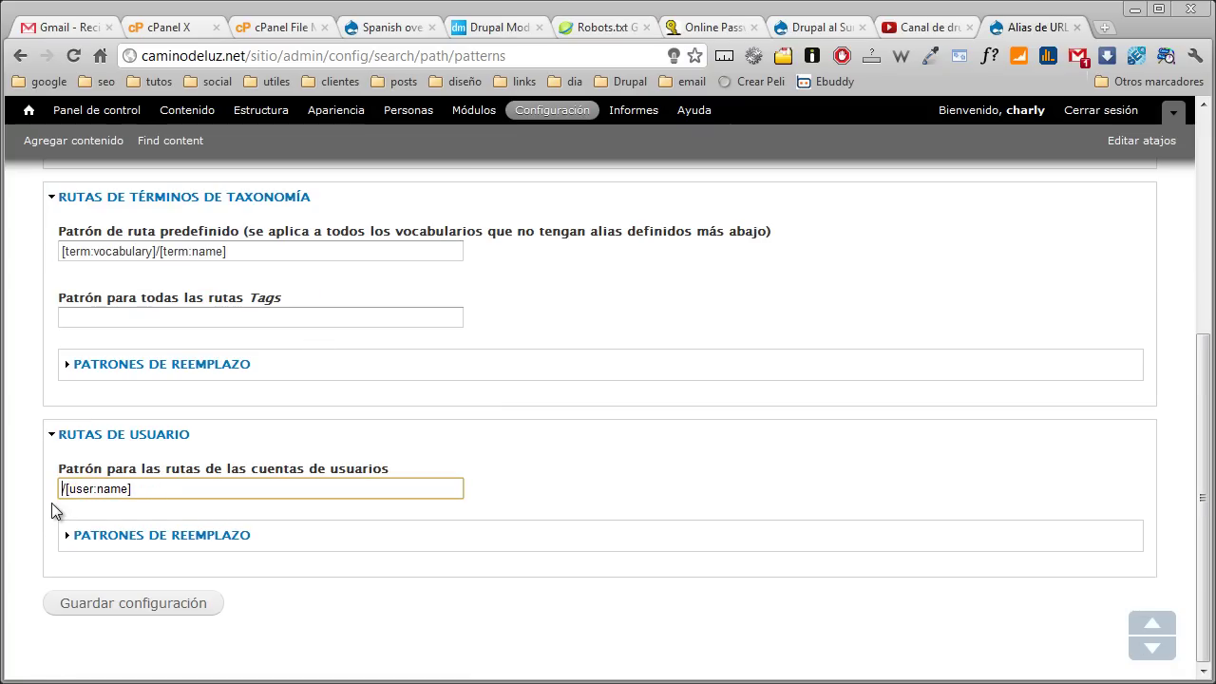
pyautogui.write('usuario')
pyautogui.click(113, 606)
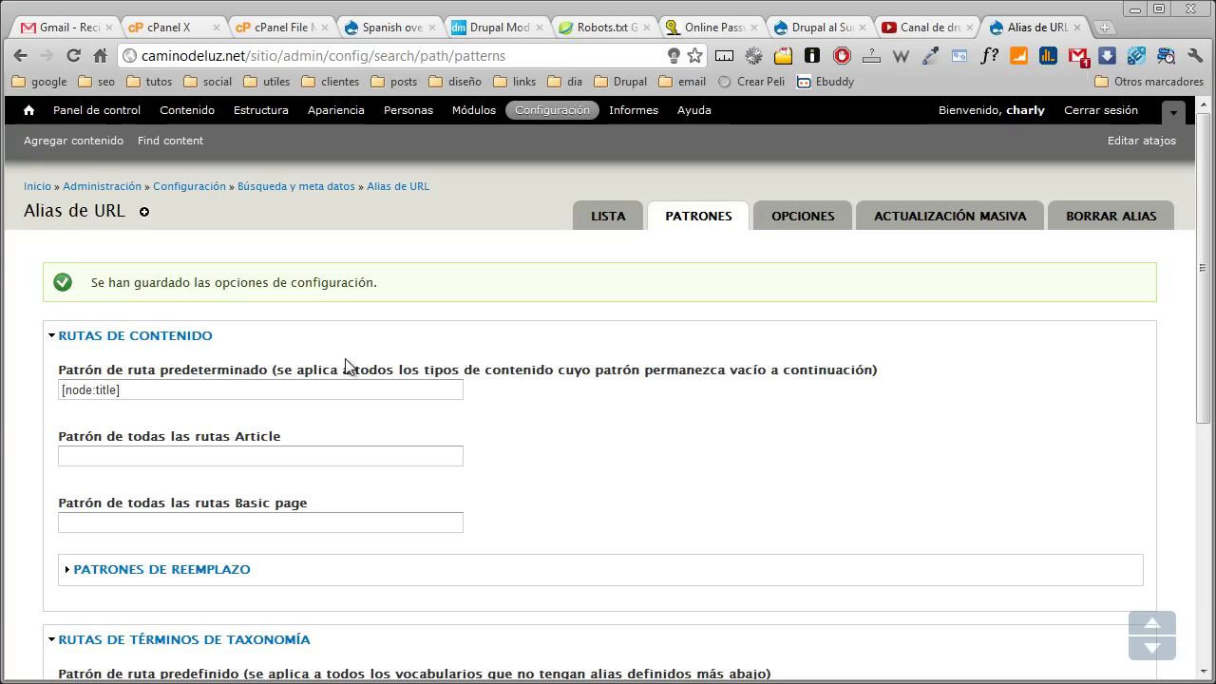
# Switch to the cPanel File Manager tab showing the public_html files
pyautogui.click(274, 29)
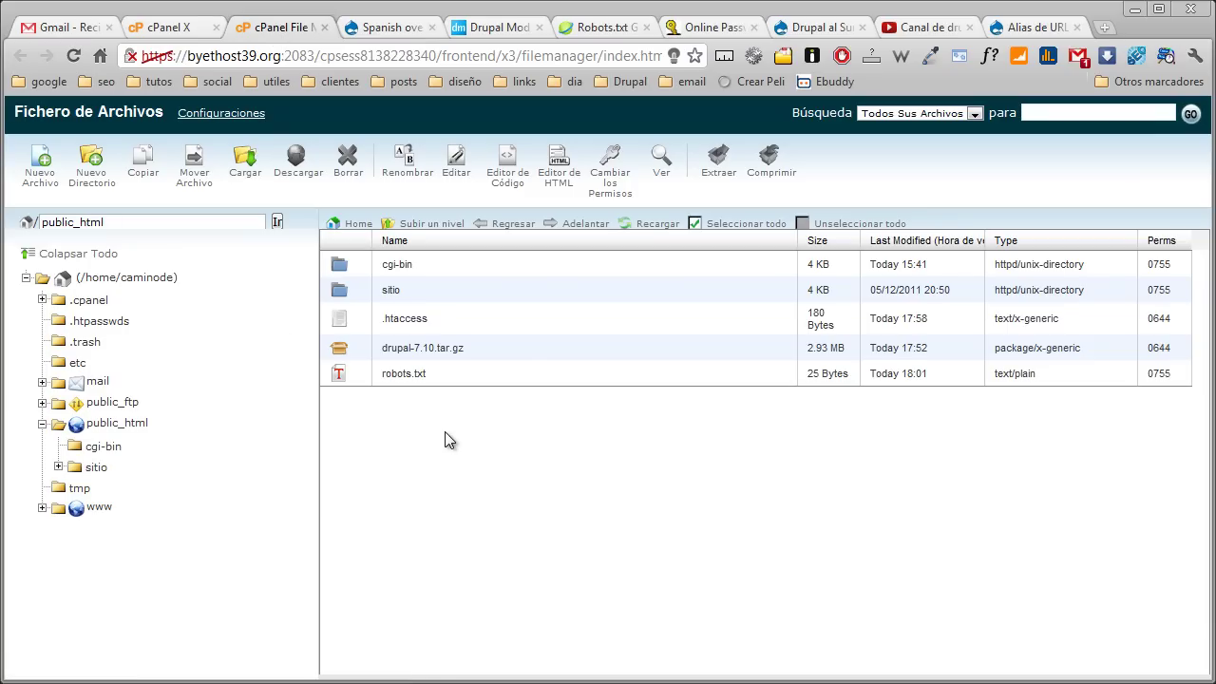
# Delete the drupal-7.10.tar.gz archive from public_html
pyautogui.click(141, 422)
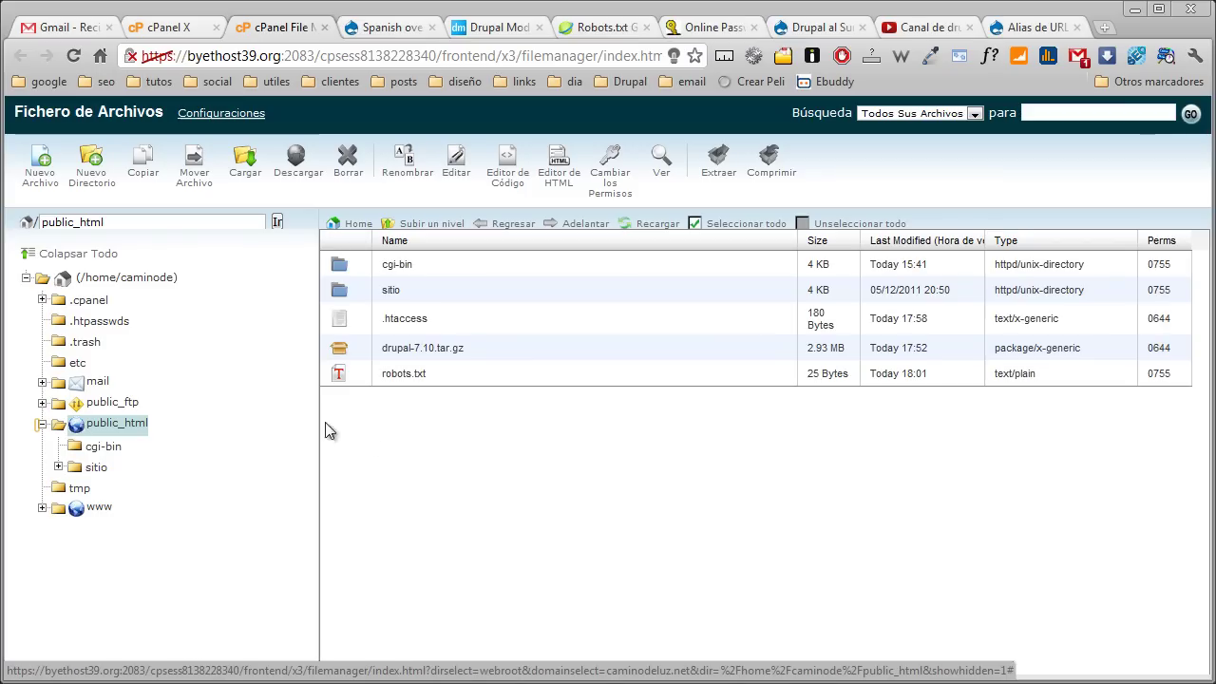
pyautogui.click(339, 349)
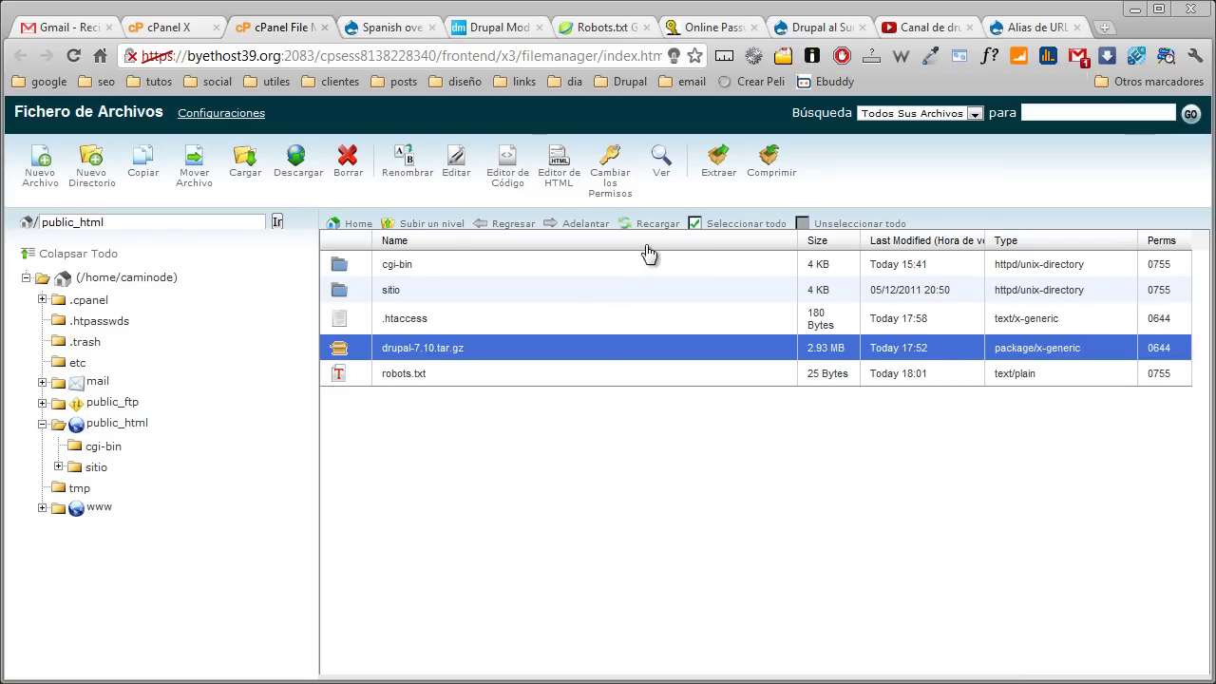
pyautogui.click(347, 163)
pyautogui.click(743, 444)
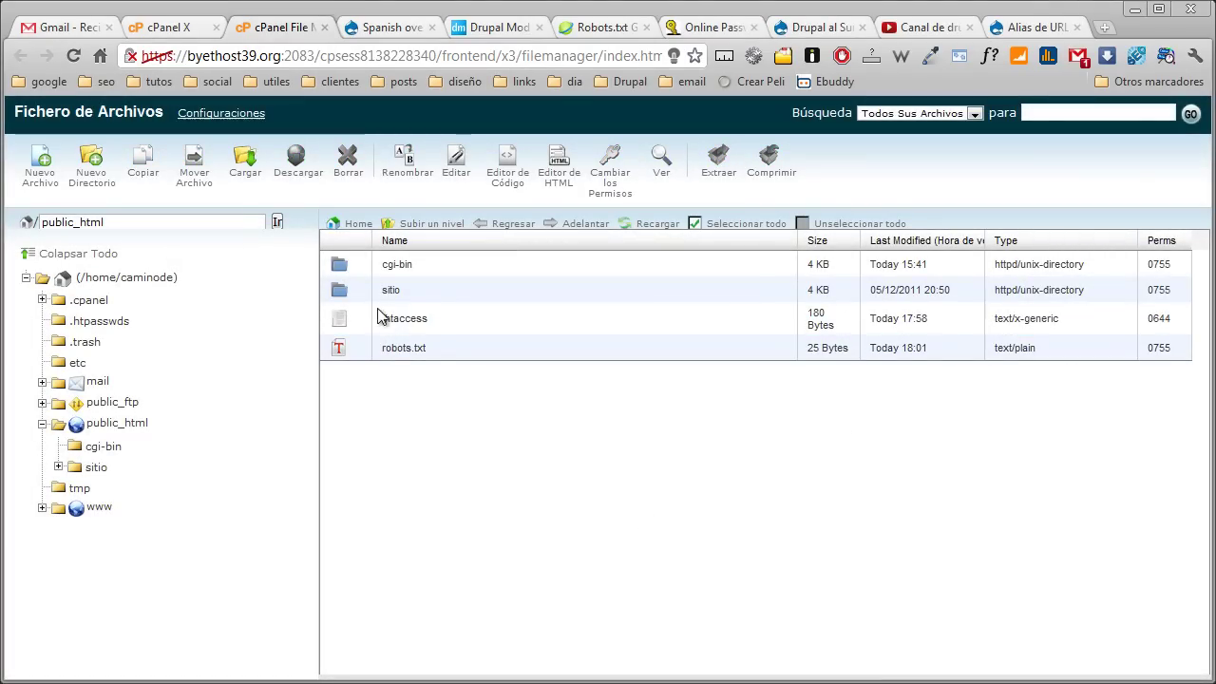
# In sitio, select the Drupal .txt files from CHANGELOG to README, excluding robots.txt, then go Home
pyautogui.doubleClick(334, 287)
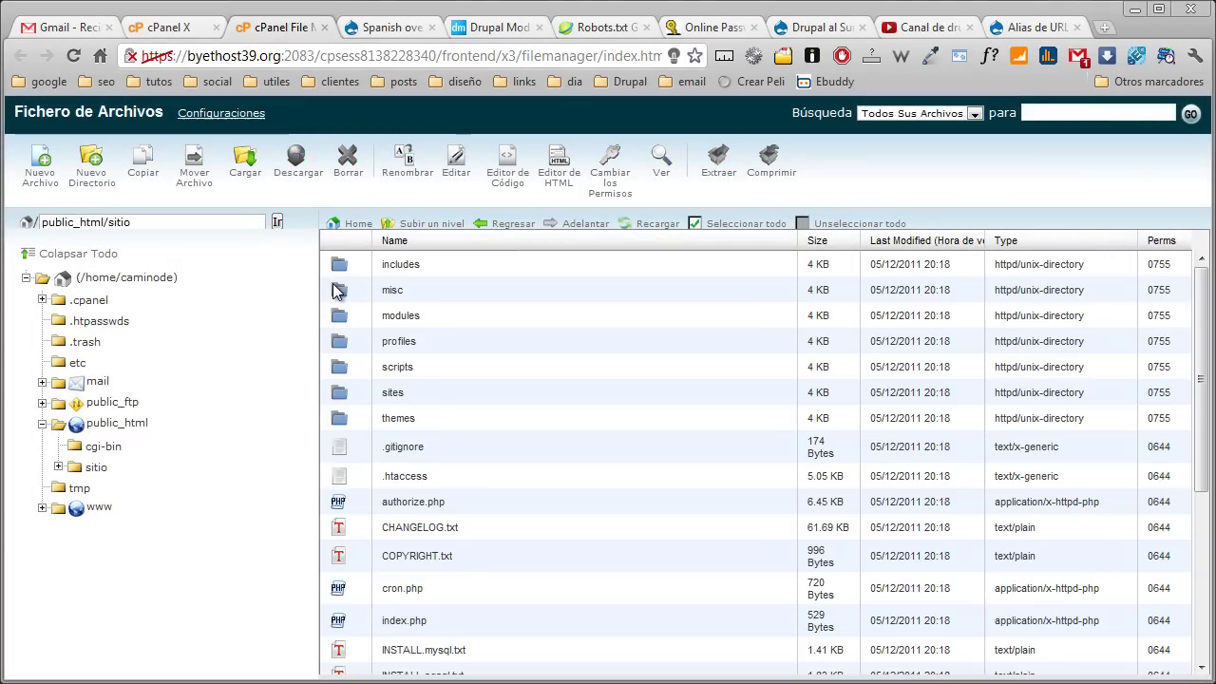
pyautogui.scroll(-2, 335, 351)
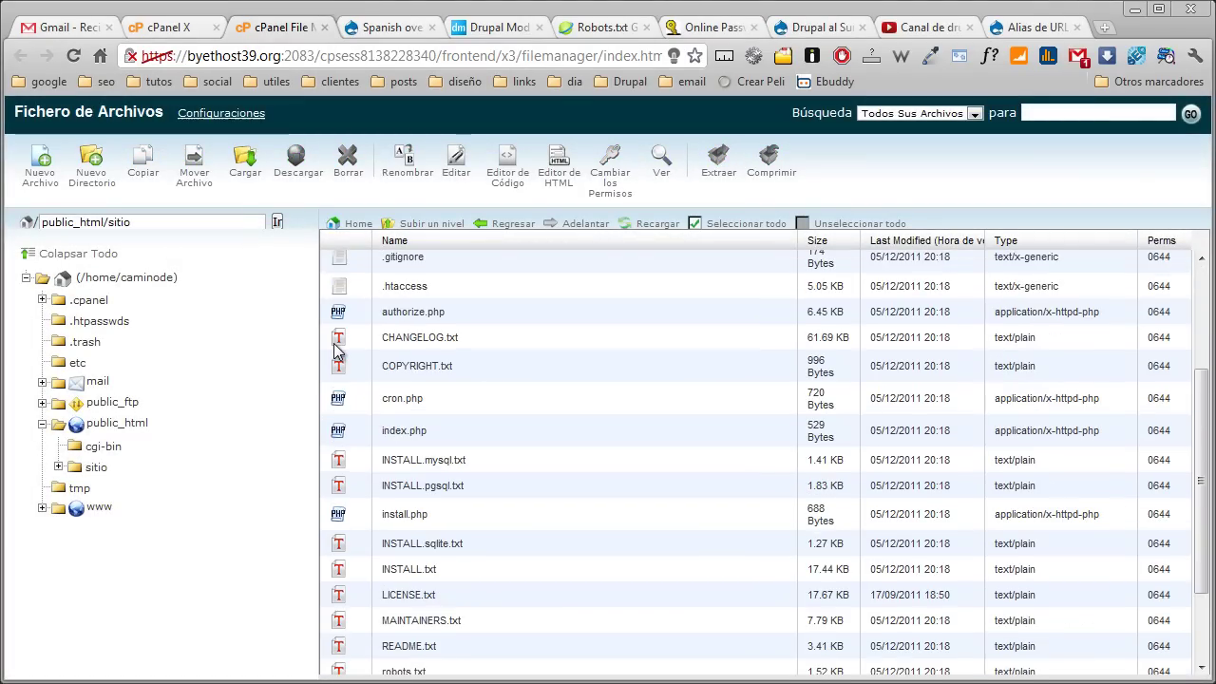
pyautogui.click(339, 346)
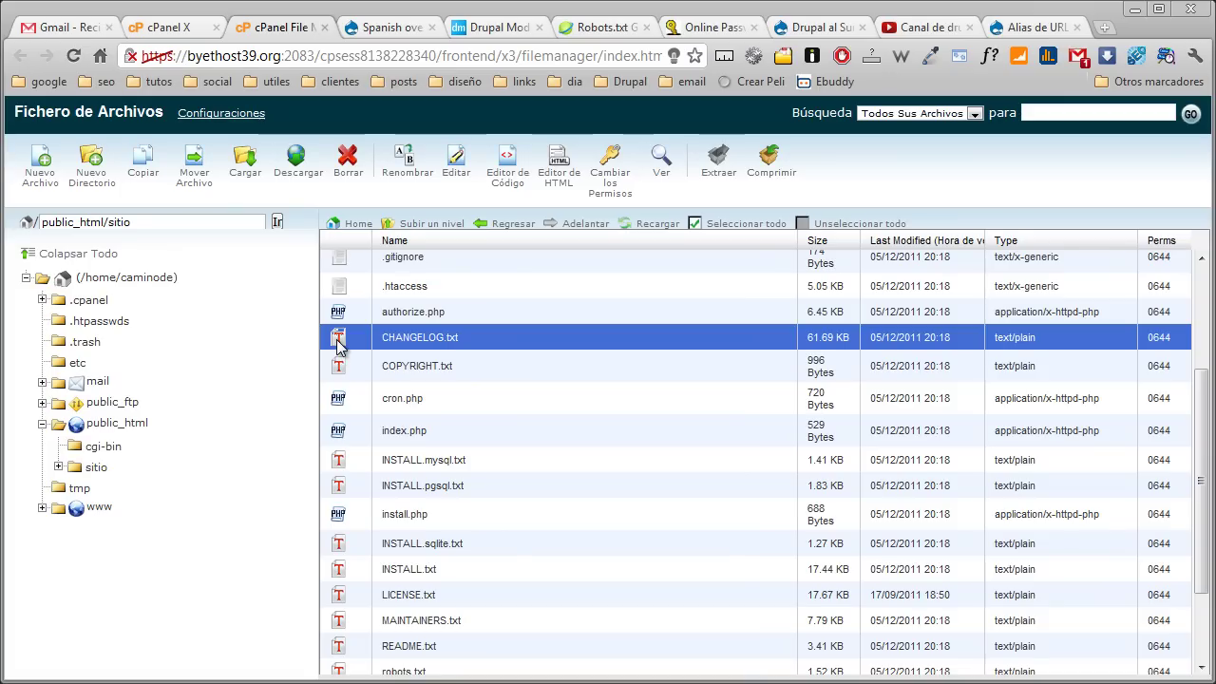
pyautogui.keyDown('ctrl'); pyautogui.click(340, 368); pyautogui.keyUp('ctrl')
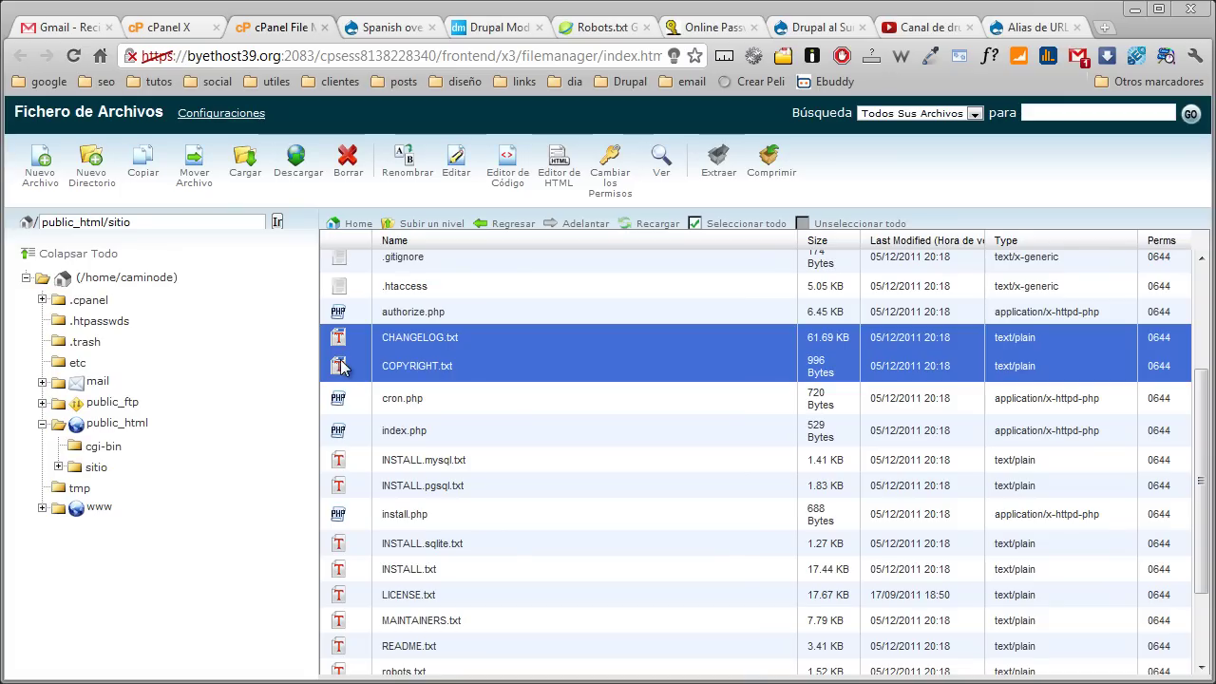
pyautogui.keyDown('ctrl'); pyautogui.click(340, 462); pyautogui.keyUp('ctrl')
pyautogui.keyDown('ctrl'); pyautogui.click(340, 487); pyautogui.keyUp('ctrl')
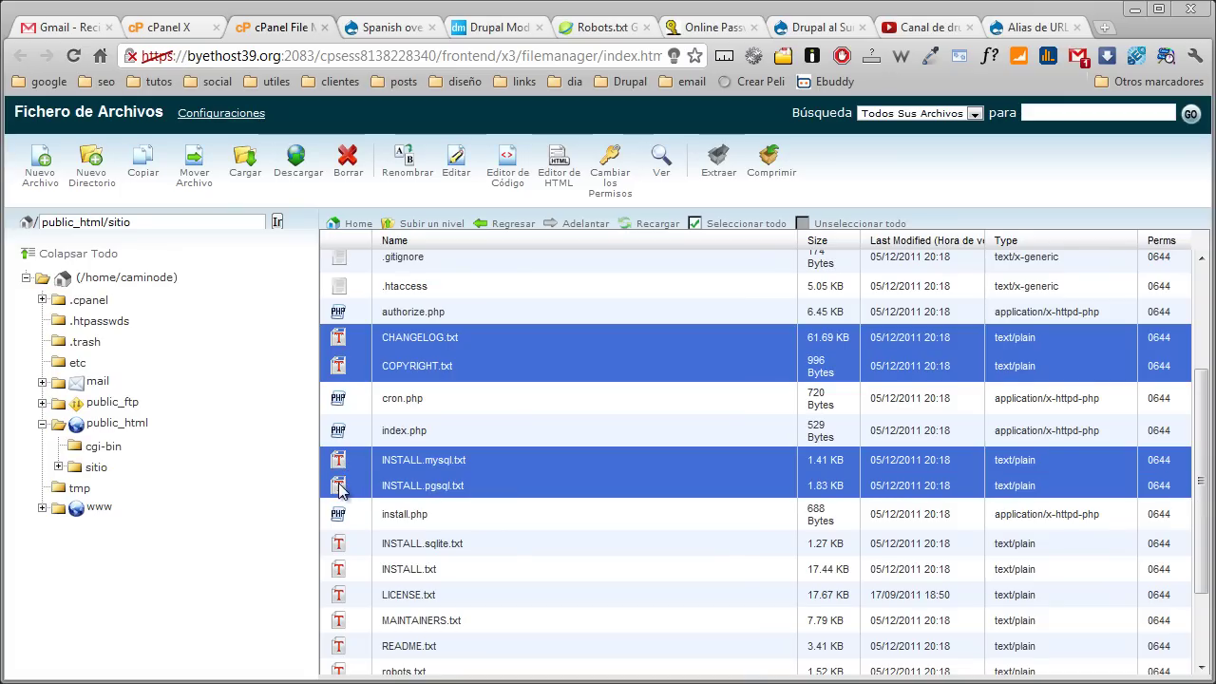
pyautogui.keyDown('ctrl'); pyautogui.click(340, 544); pyautogui.keyUp('ctrl')
pyautogui.keyDown('ctrl'); pyautogui.click(340, 570); pyautogui.keyUp('ctrl')
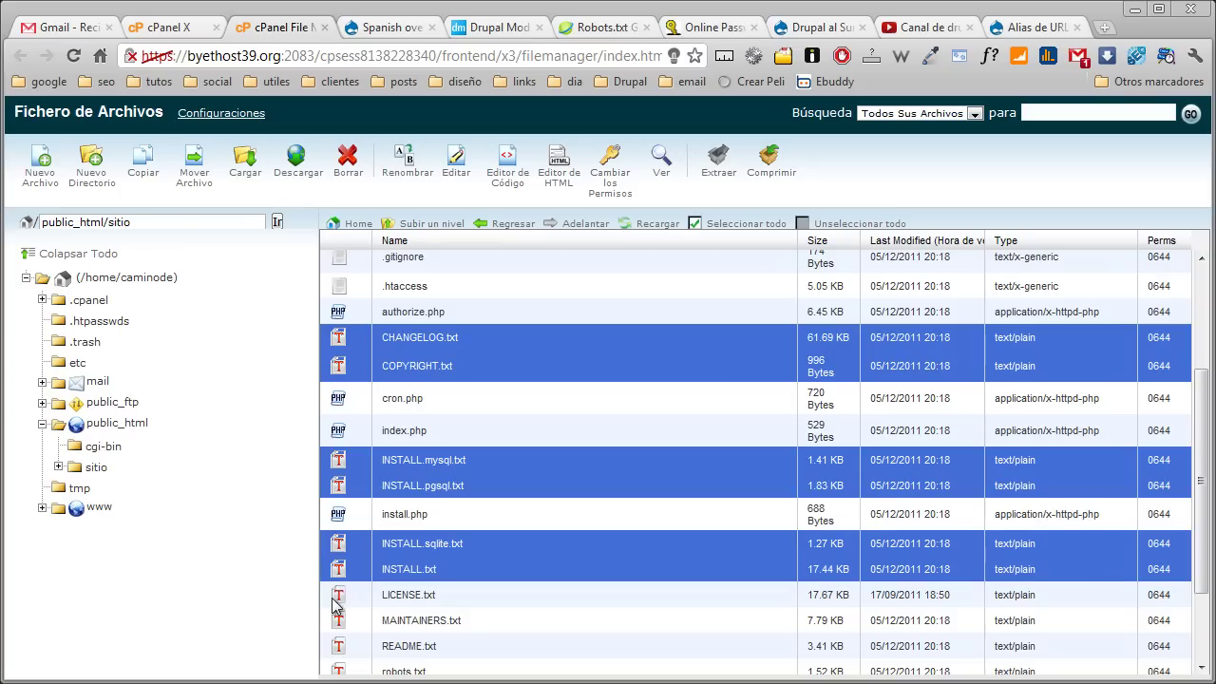
pyautogui.keyDown('ctrl'); pyautogui.click(339, 597); pyautogui.keyUp('ctrl')
pyautogui.keyDown('ctrl'); pyautogui.click(339, 622); pyautogui.keyUp('ctrl')
pyautogui.scroll(-2, 347, 546)
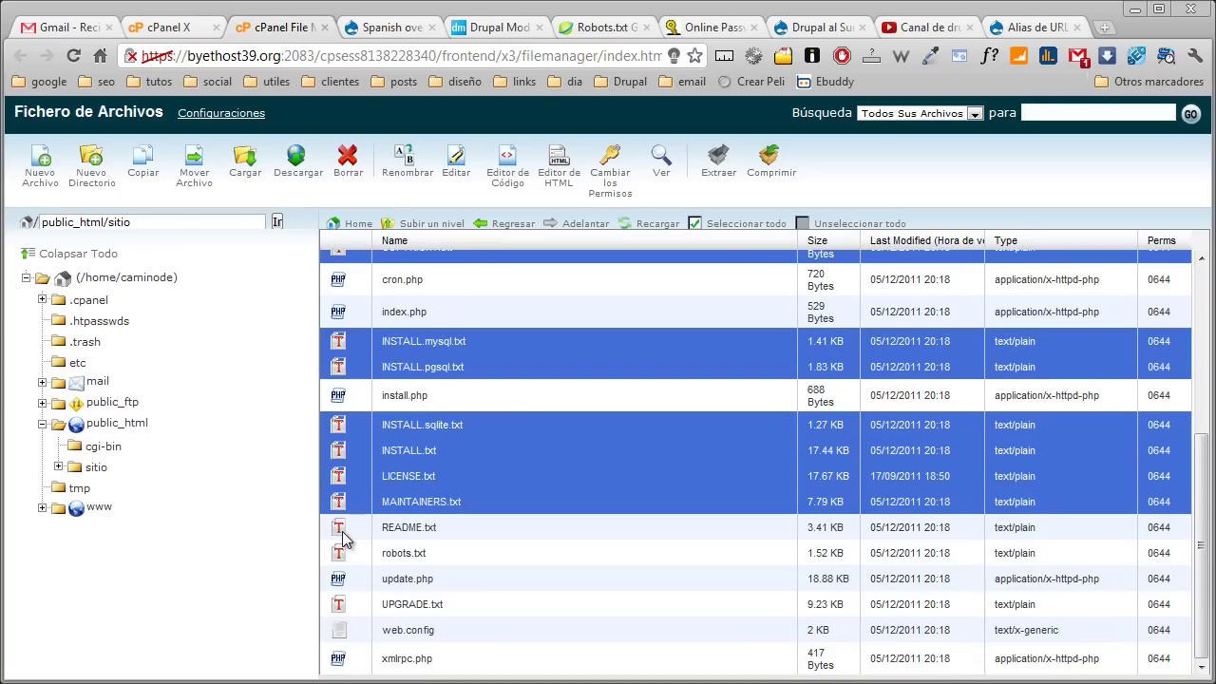
pyautogui.keyDown('ctrl'); pyautogui.click(340, 528); pyautogui.keyUp('ctrl')
pyautogui.keyDown('ctrl'); pyautogui.click(340, 554); pyautogui.keyUp('ctrl')
pyautogui.keyDown('ctrl'); pyautogui.click(342, 555); pyautogui.keyUp('ctrl')
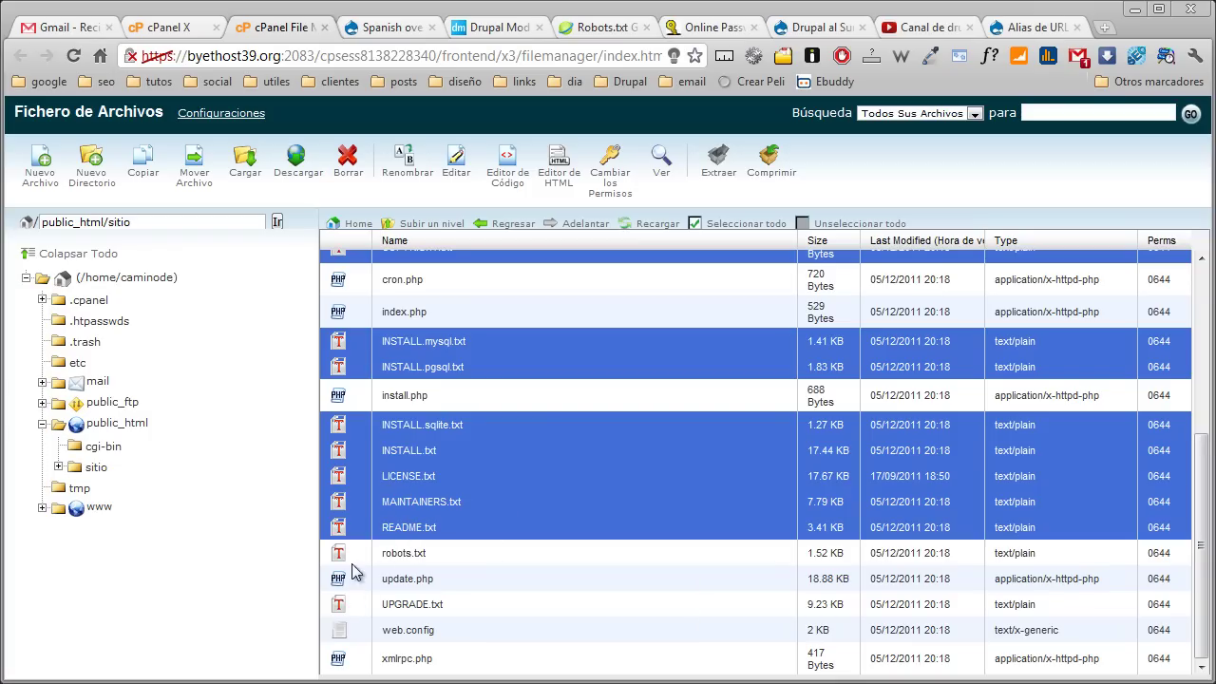
pyautogui.scroll(3, 357, 546)
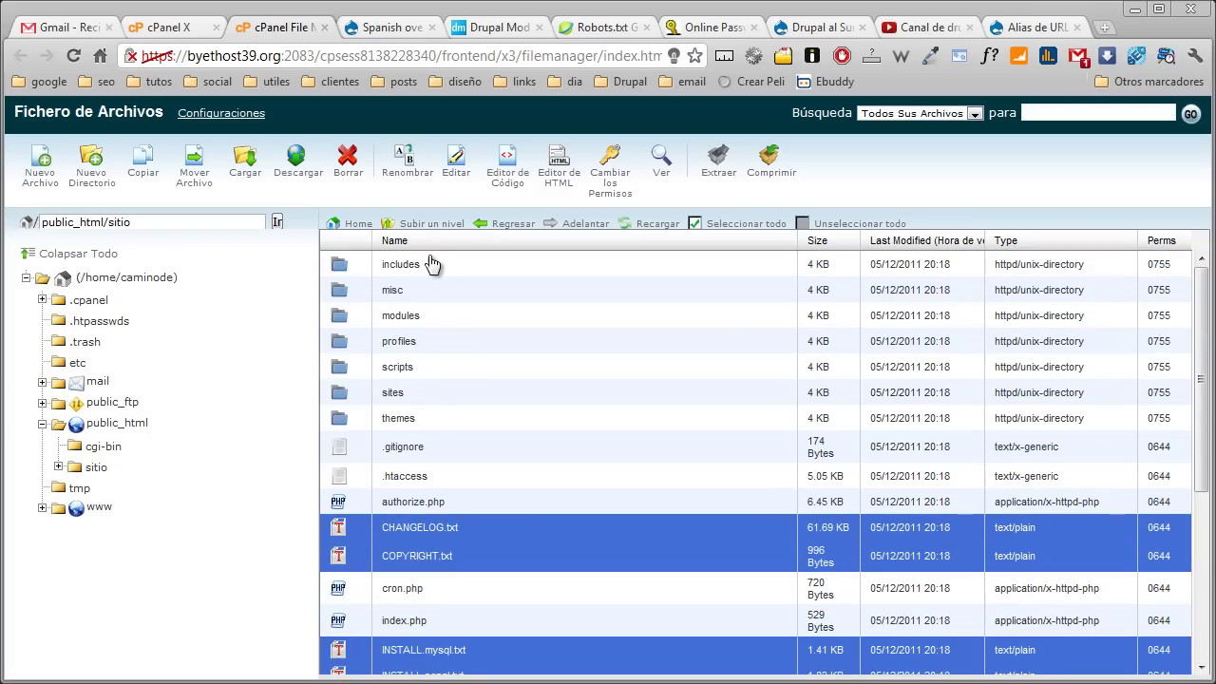
pyautogui.click(358, 225)
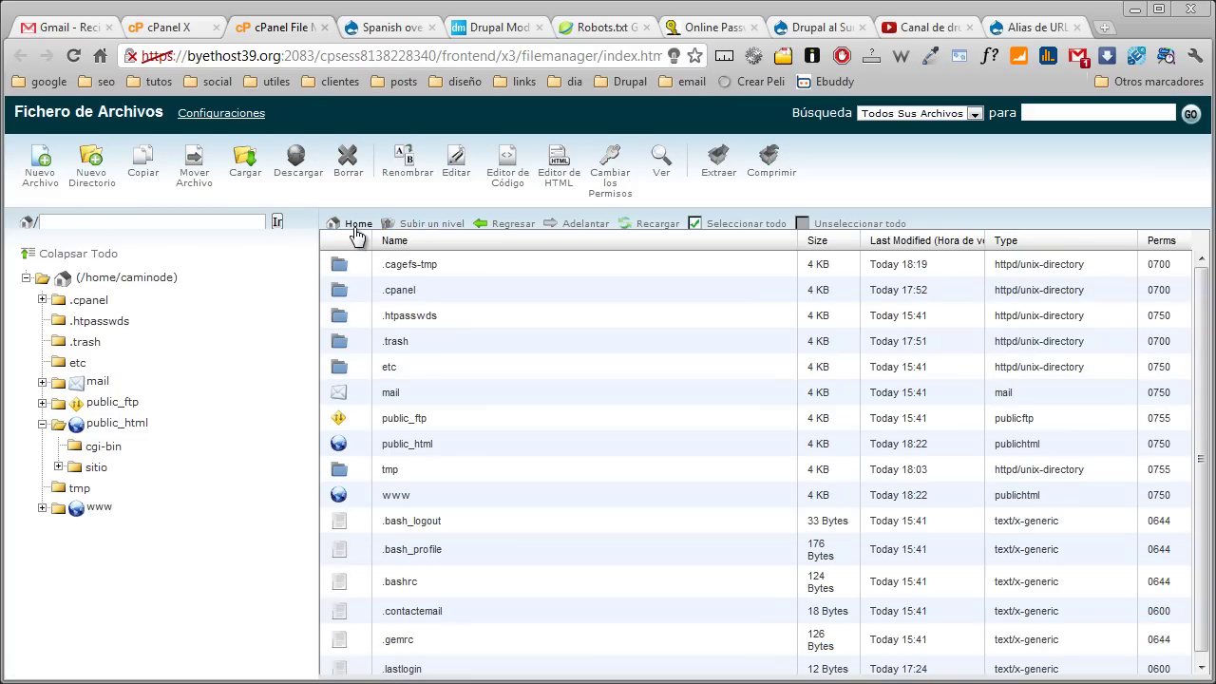
# Compress the sitio folder in public_html into a Tar archive, sitio.tar, then return to cPanel home
pyautogui.doubleClick(341, 445)
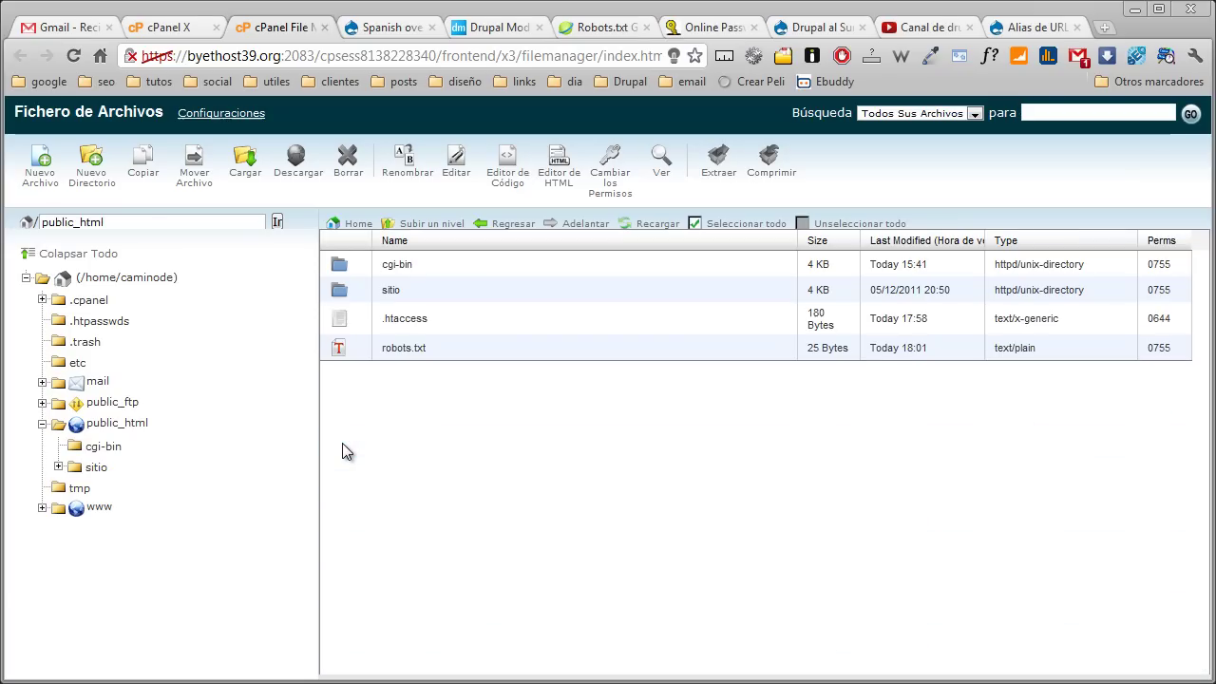
pyautogui.click(344, 295)
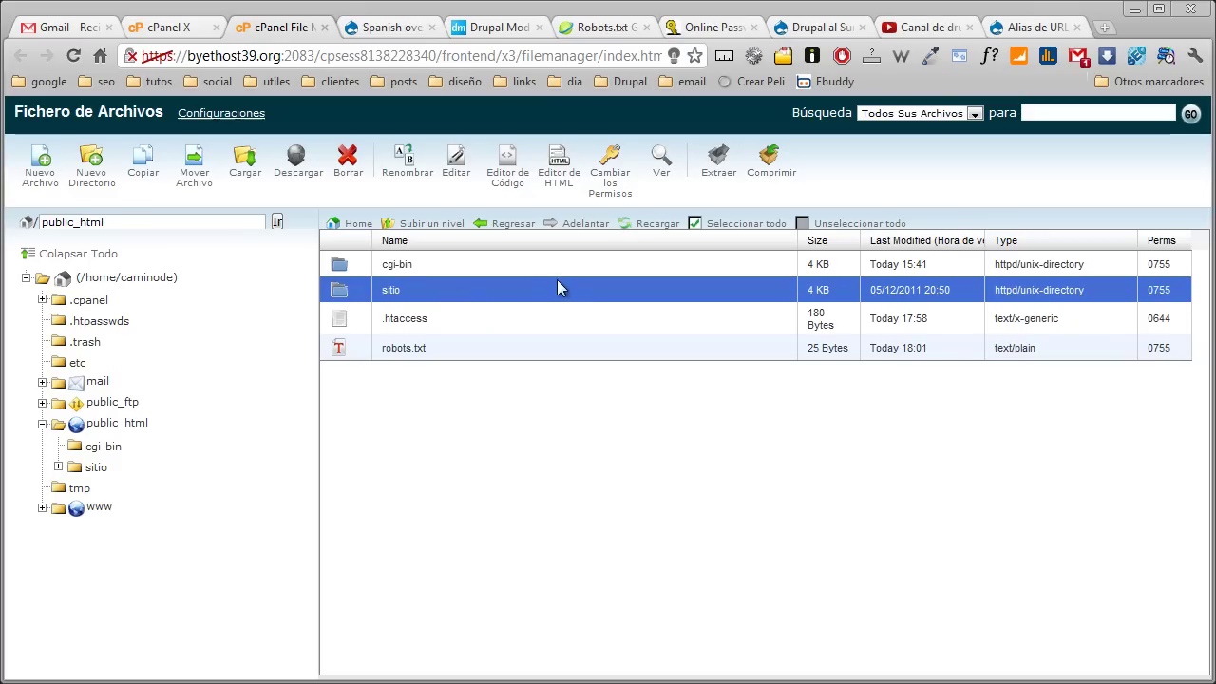
pyautogui.click(769, 175)
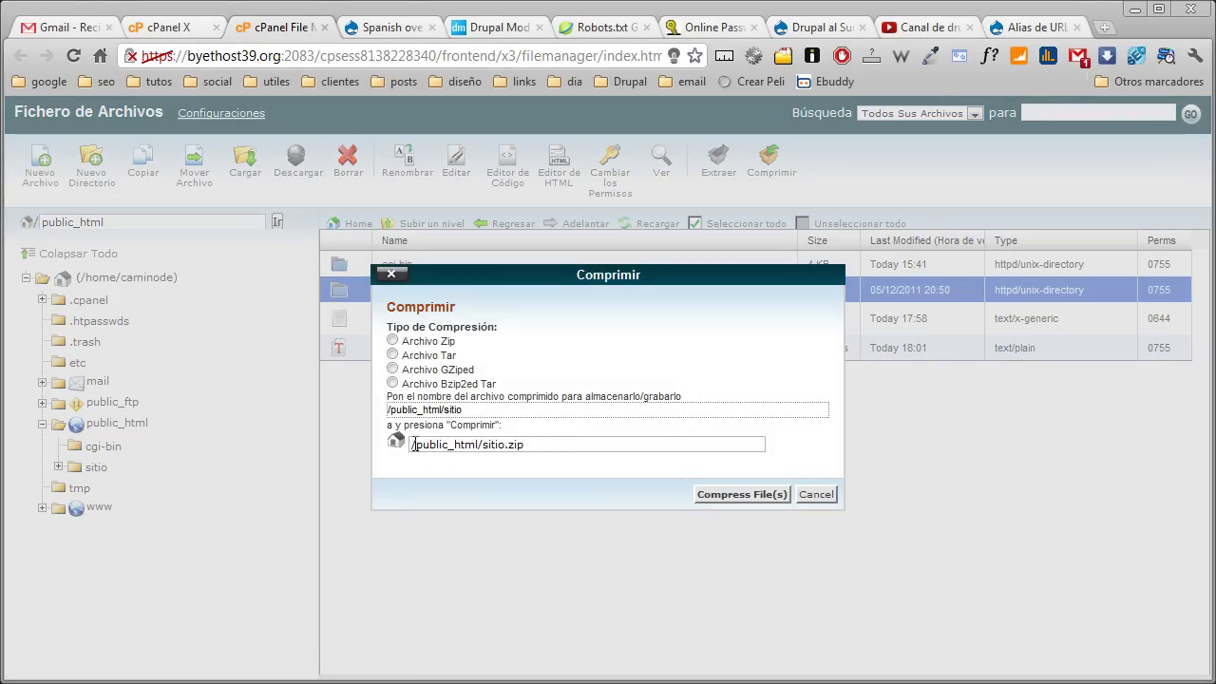
pyautogui.click(392, 354)
pyautogui.click(715, 493)
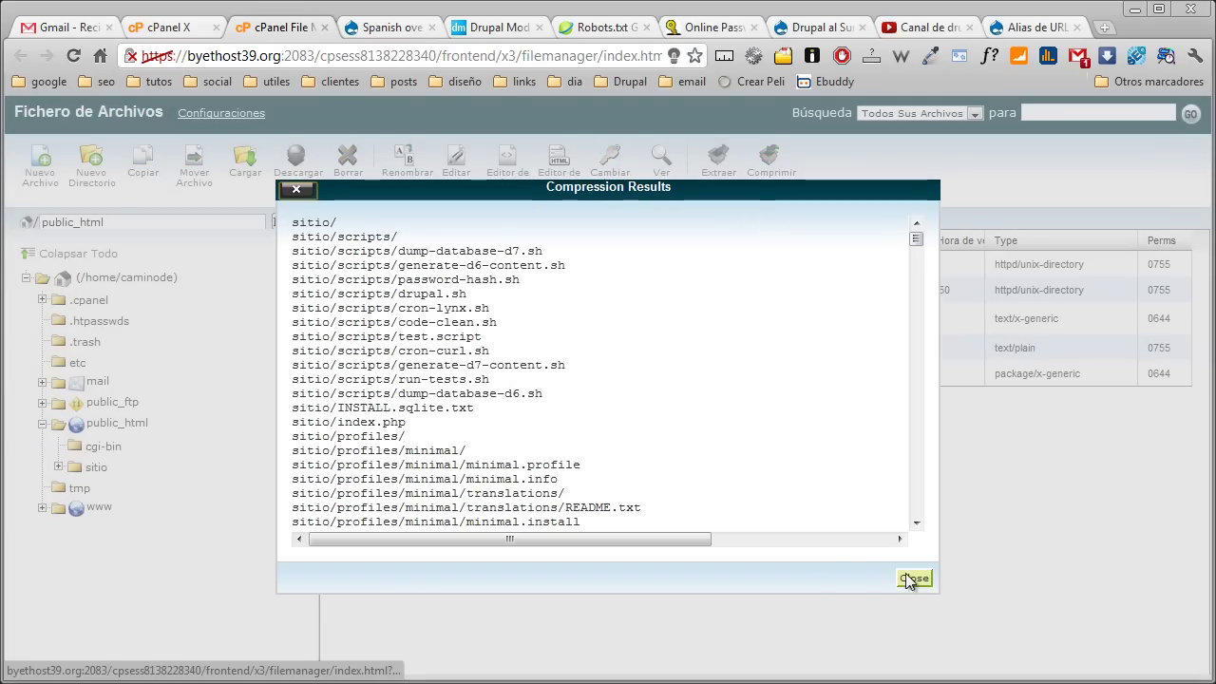
pyautogui.click(918, 578)
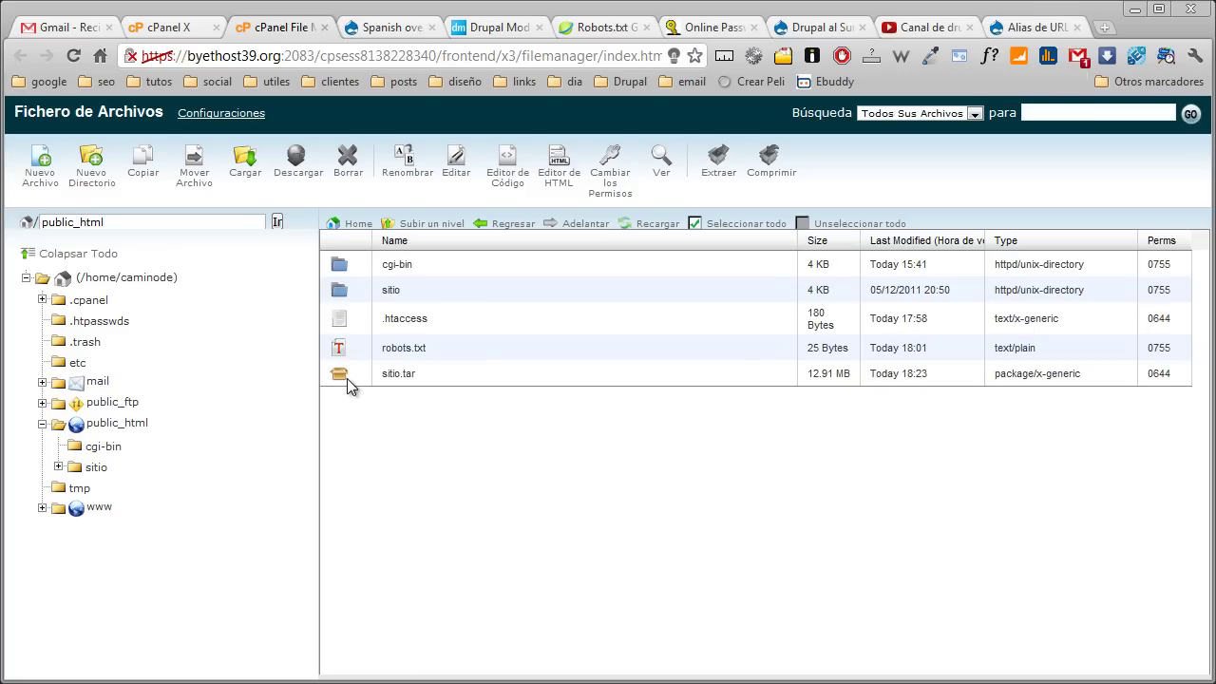
pyautogui.click(177, 36)
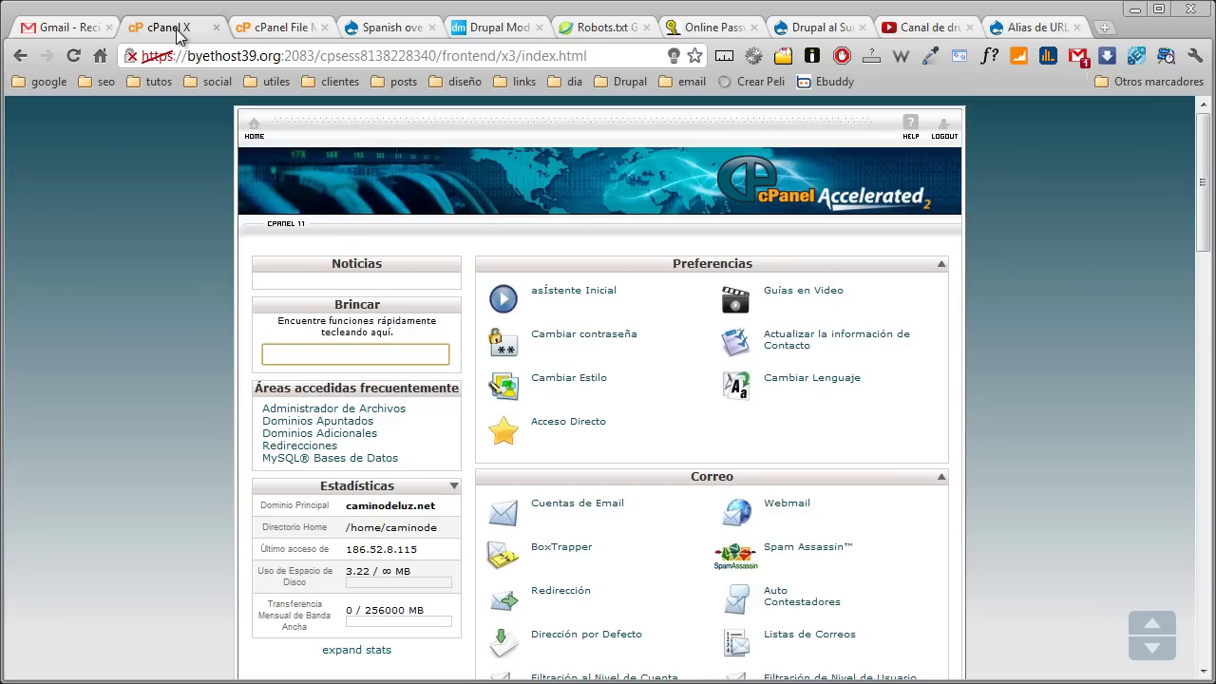
# Open phpMyAdmin from the Bases de Datos section to view caminode_008's tables
pyautogui.scroll(-1, 180, 285)
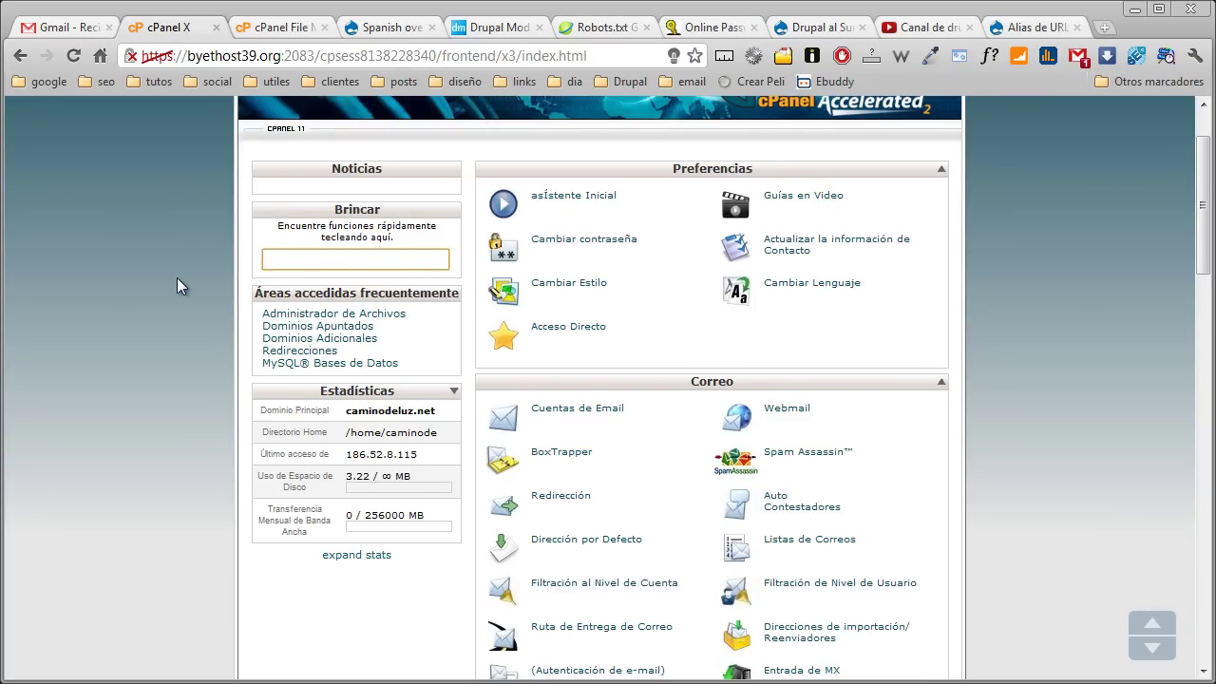
pyautogui.scroll(-2, 181, 285)
pyautogui.scroll(-13, 177, 277)
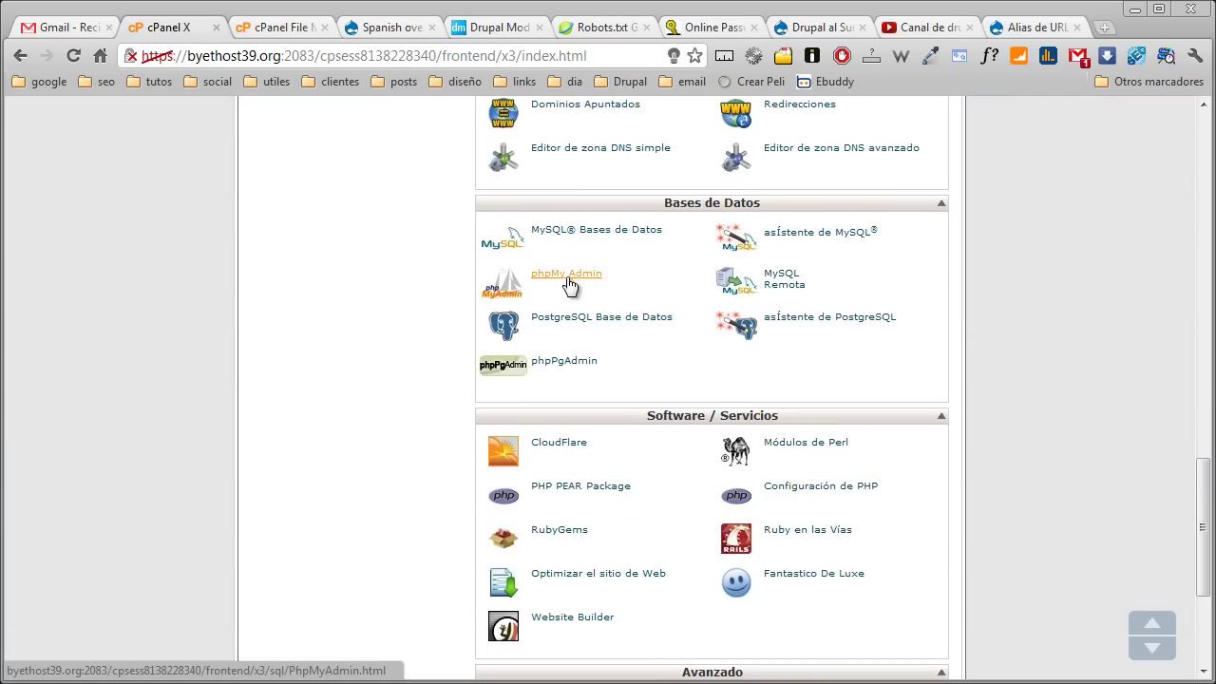
pyautogui.click(568, 275)
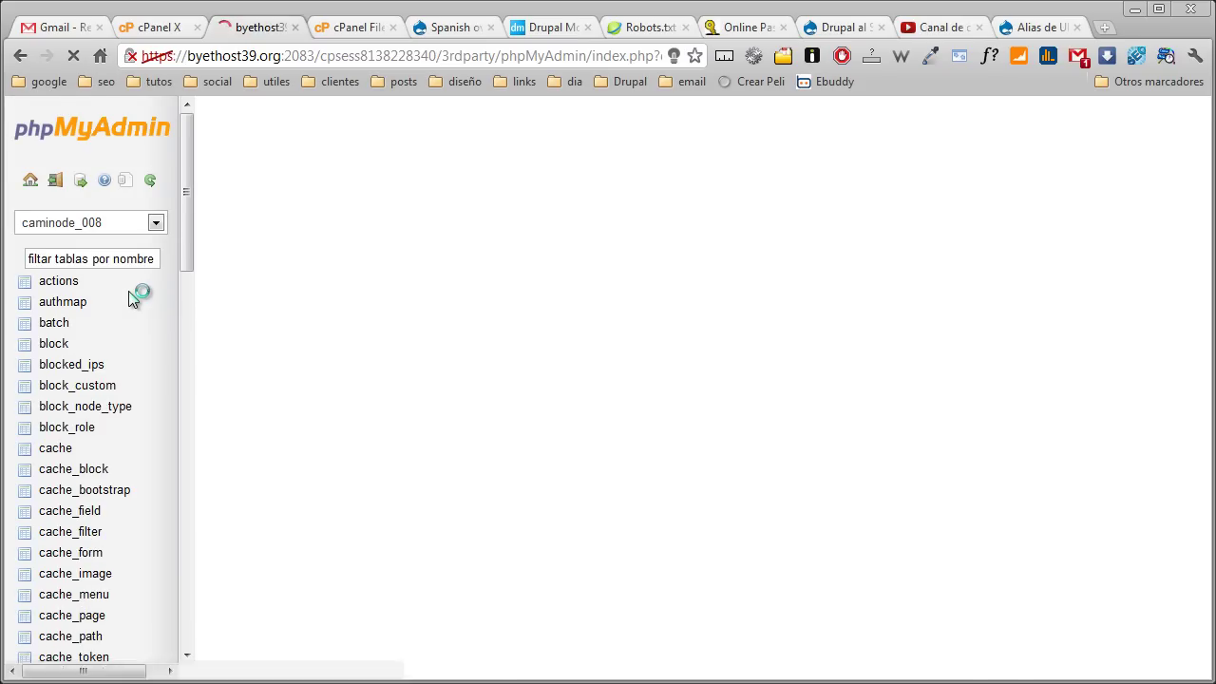
pyautogui.scroll(-4, 668, 323)
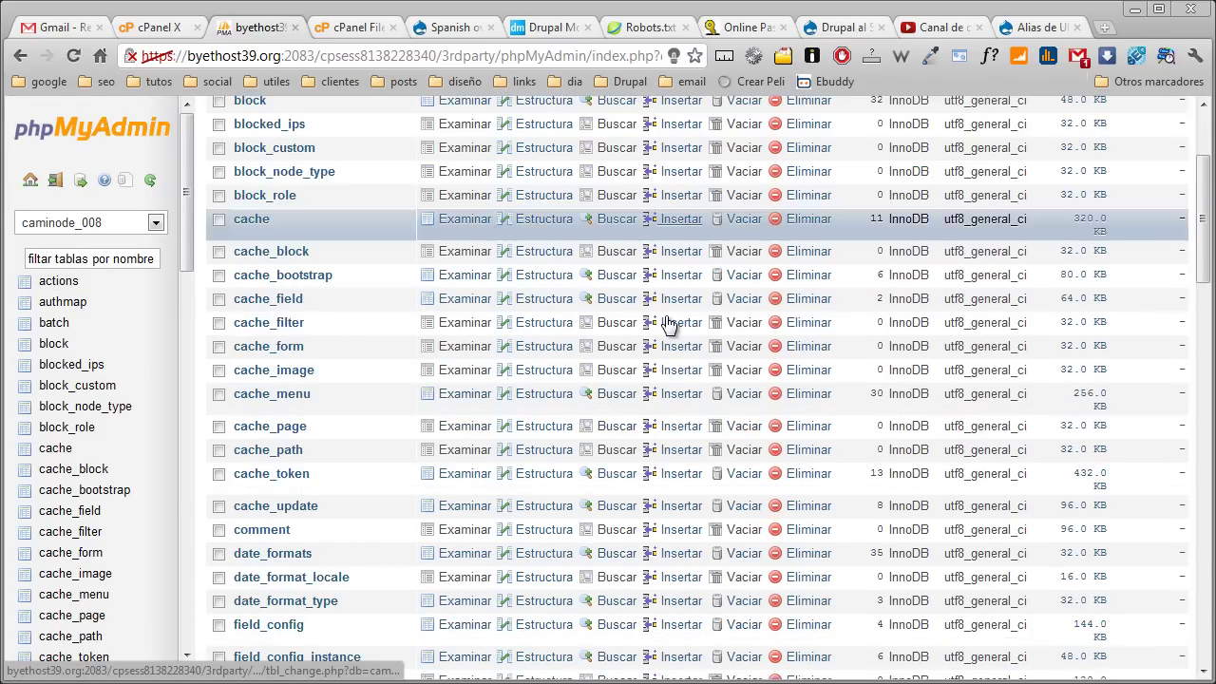
pyautogui.scroll(4, 668, 328)
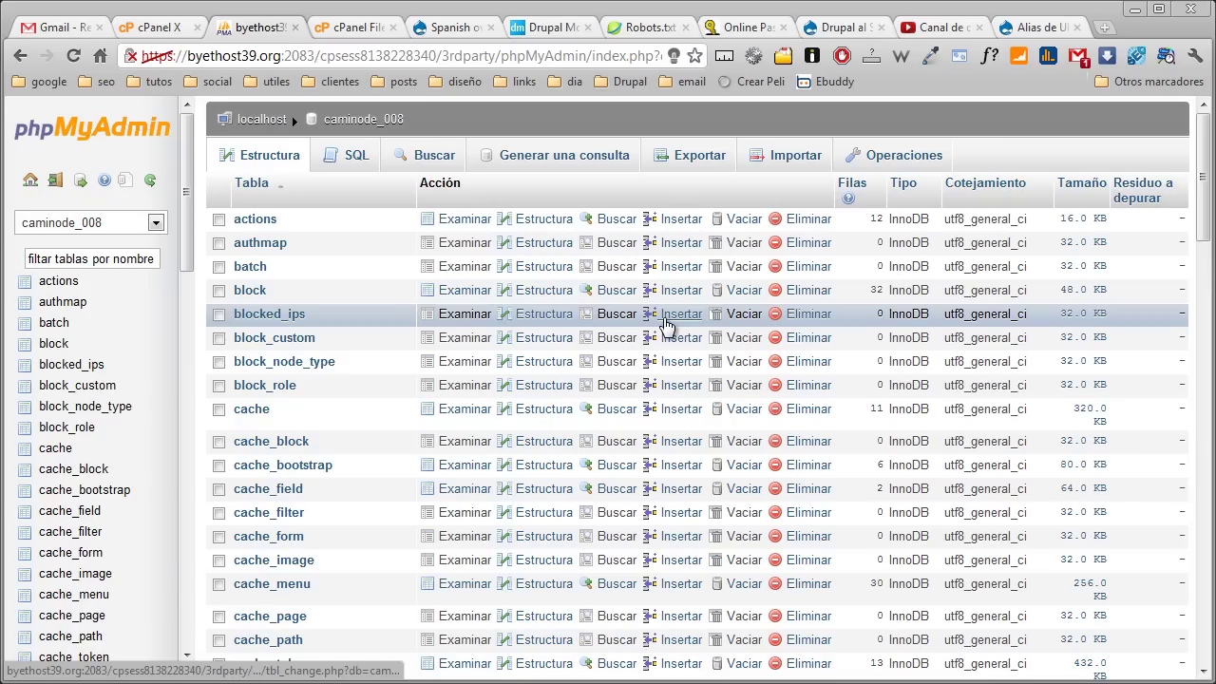
# Export caminode_008 with custom options and gzip compression, saving caminode_008.sql.gz
pyautogui.click(698, 158)
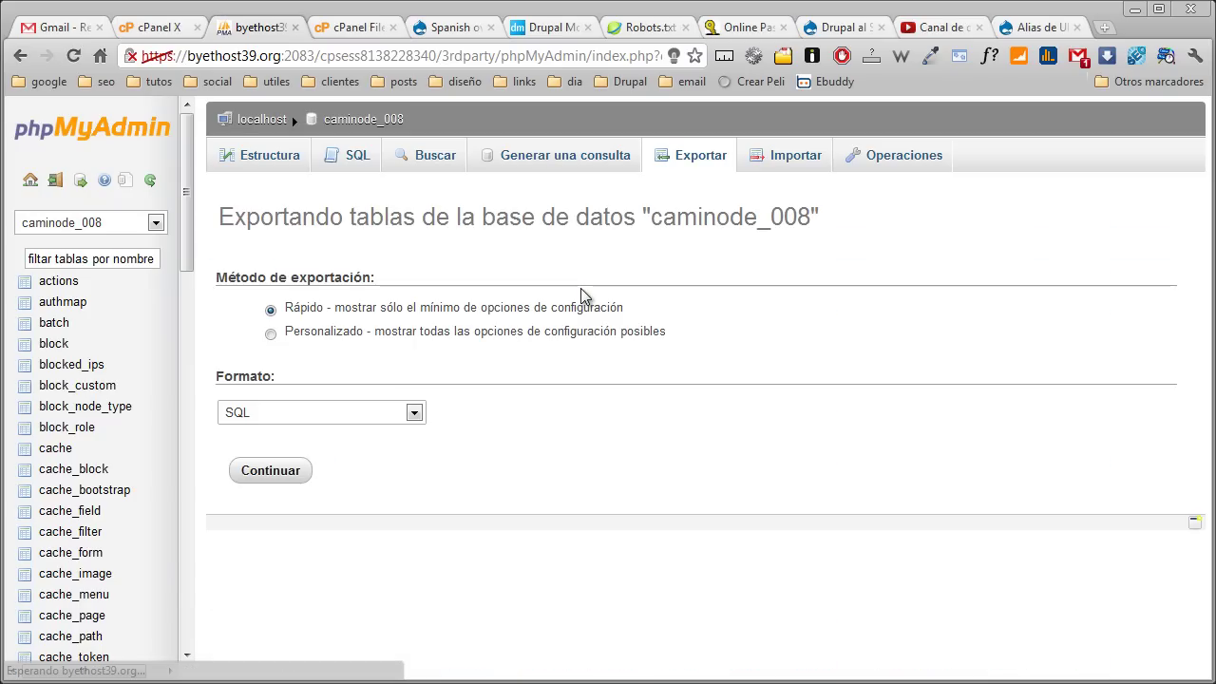
pyautogui.click(271, 332)
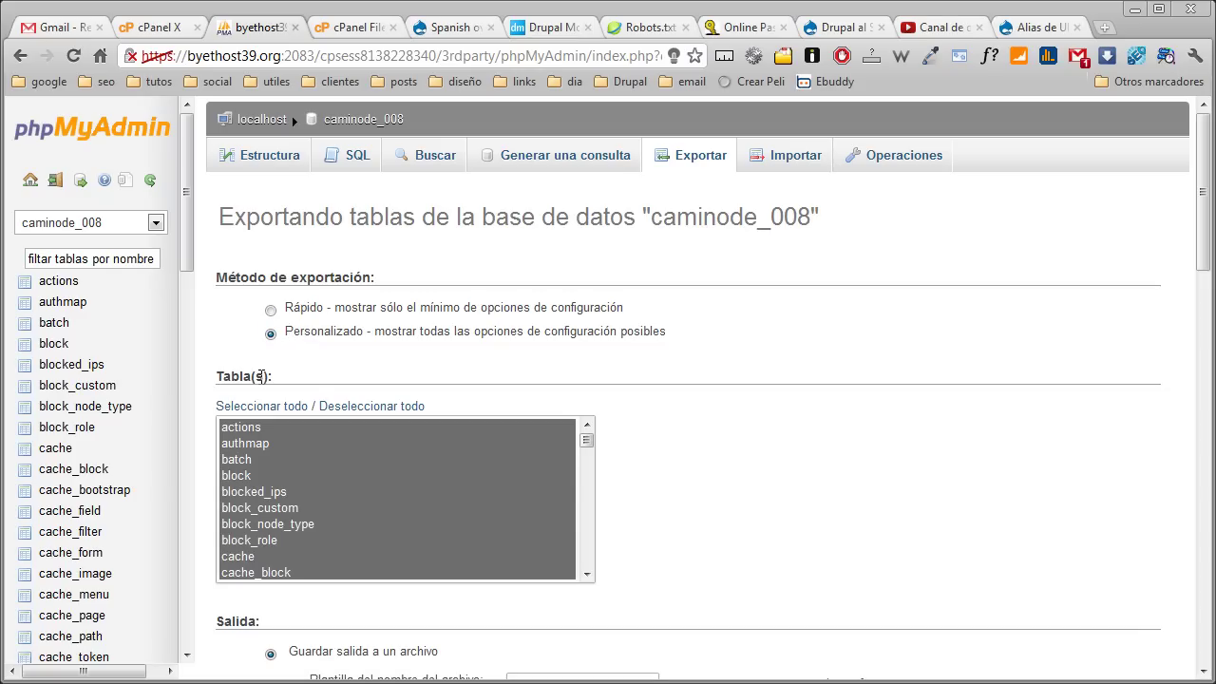
pyautogui.scroll(-4, 757, 383)
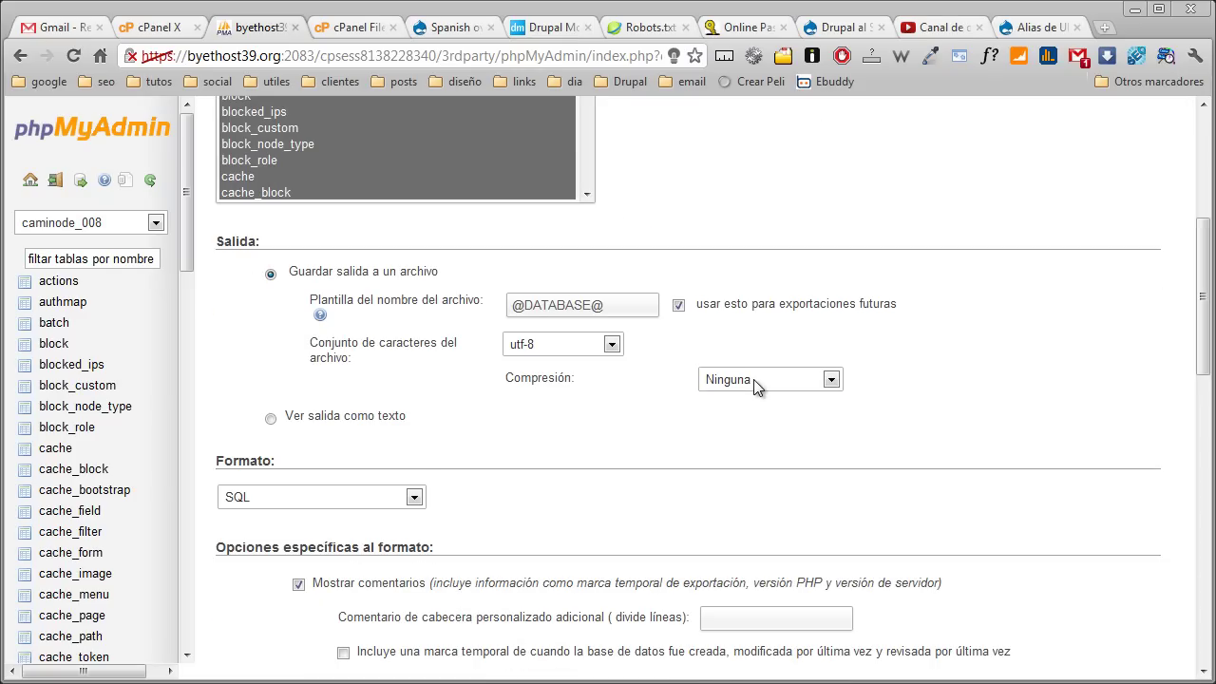
pyautogui.click(757, 384)
pyautogui.click(764, 429)
pyautogui.click(692, 462)
pyautogui.scroll(-13, 653, 445)
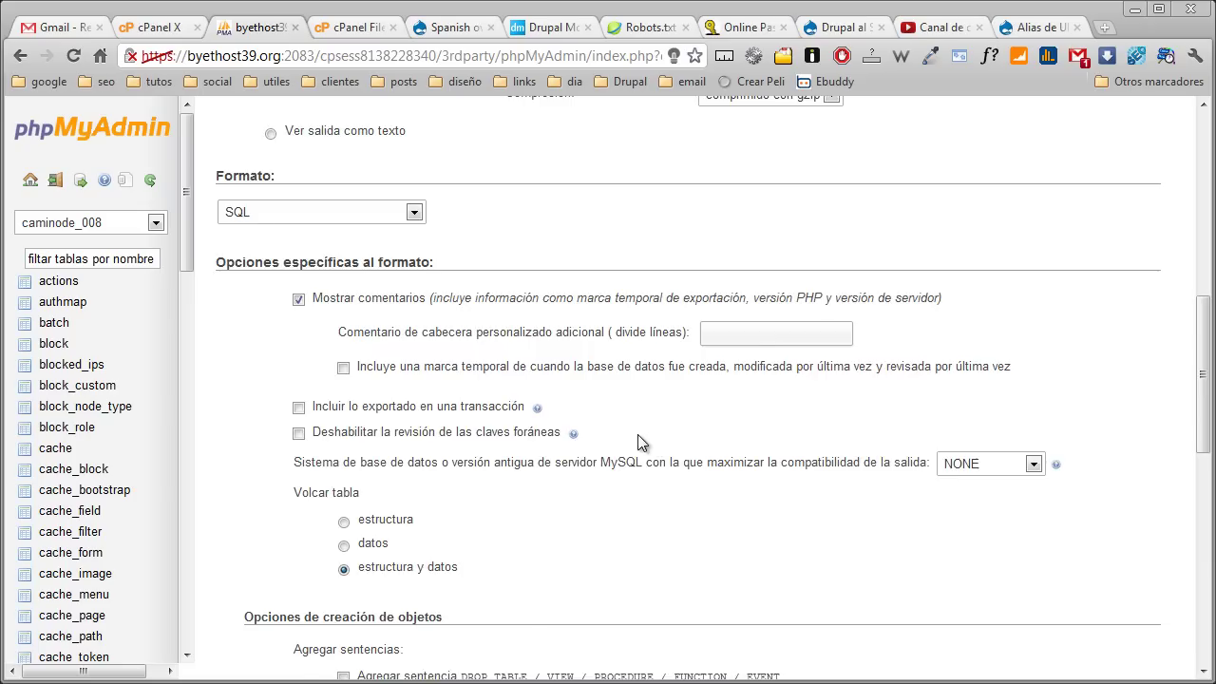
pyautogui.click(281, 606)
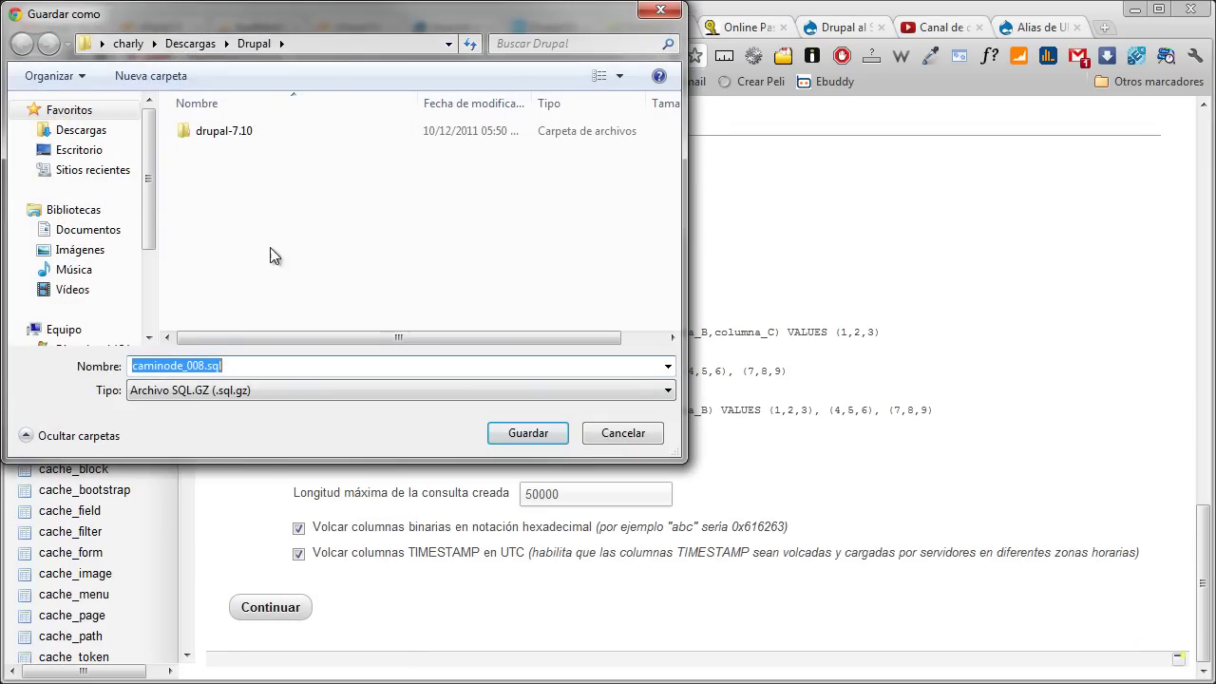
pyautogui.click(528, 435)
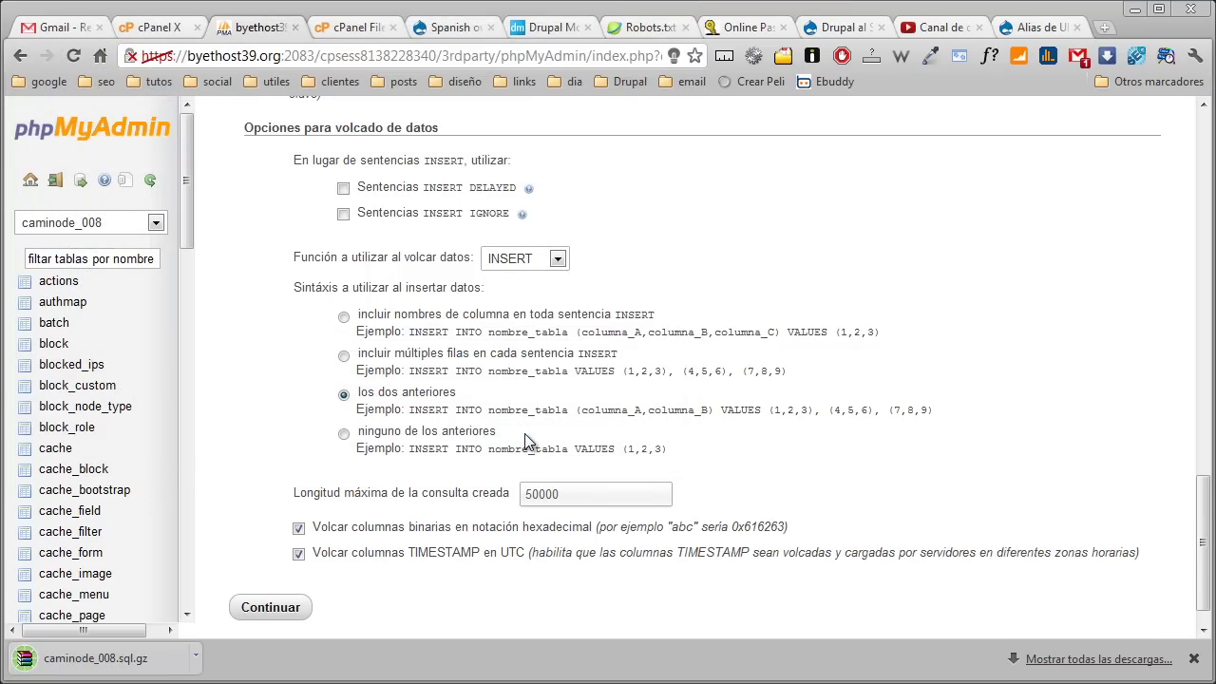
pyautogui.scroll(6, 452, 334)
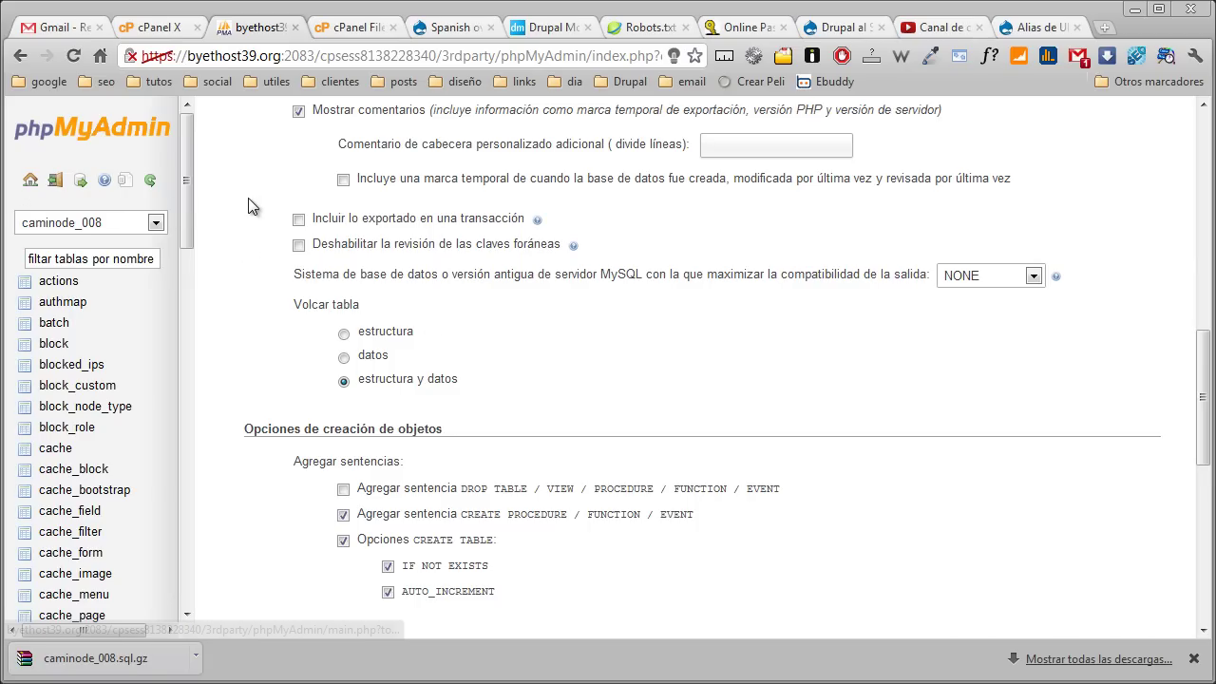
pyautogui.scroll(8, 253, 198)
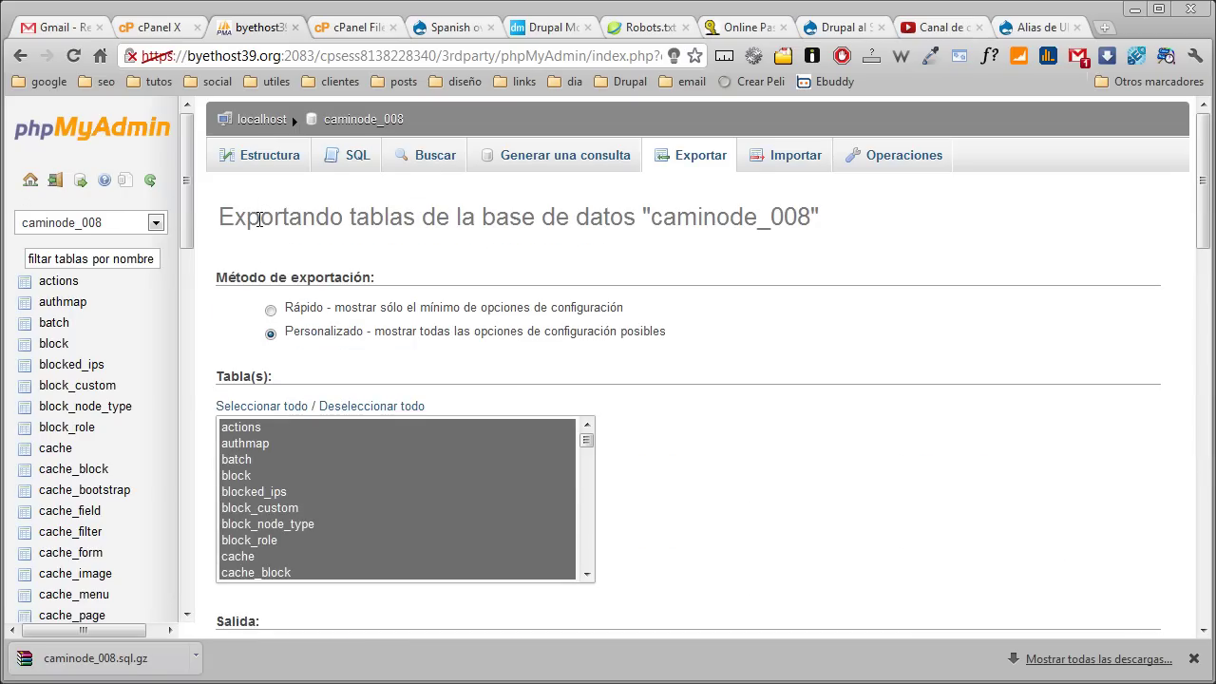
# View phpMyAdmin's server Importar page, then back in File Manager select sitio.tar
pyautogui.click(239, 121)
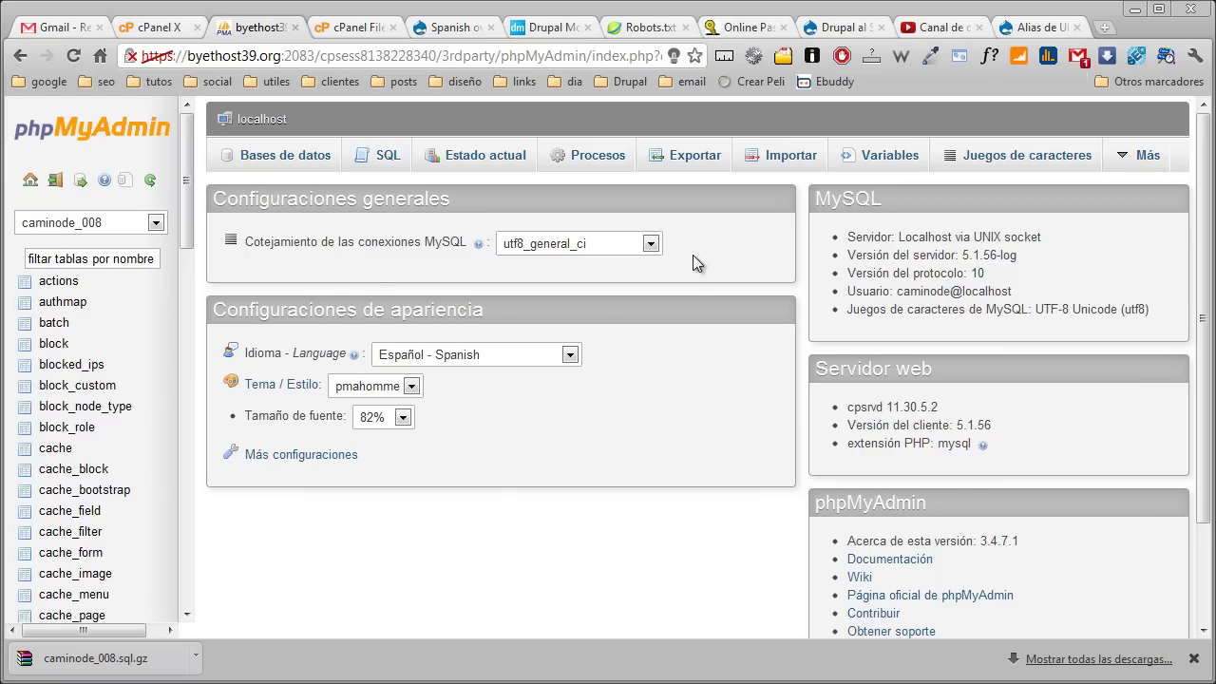
pyautogui.click(780, 158)
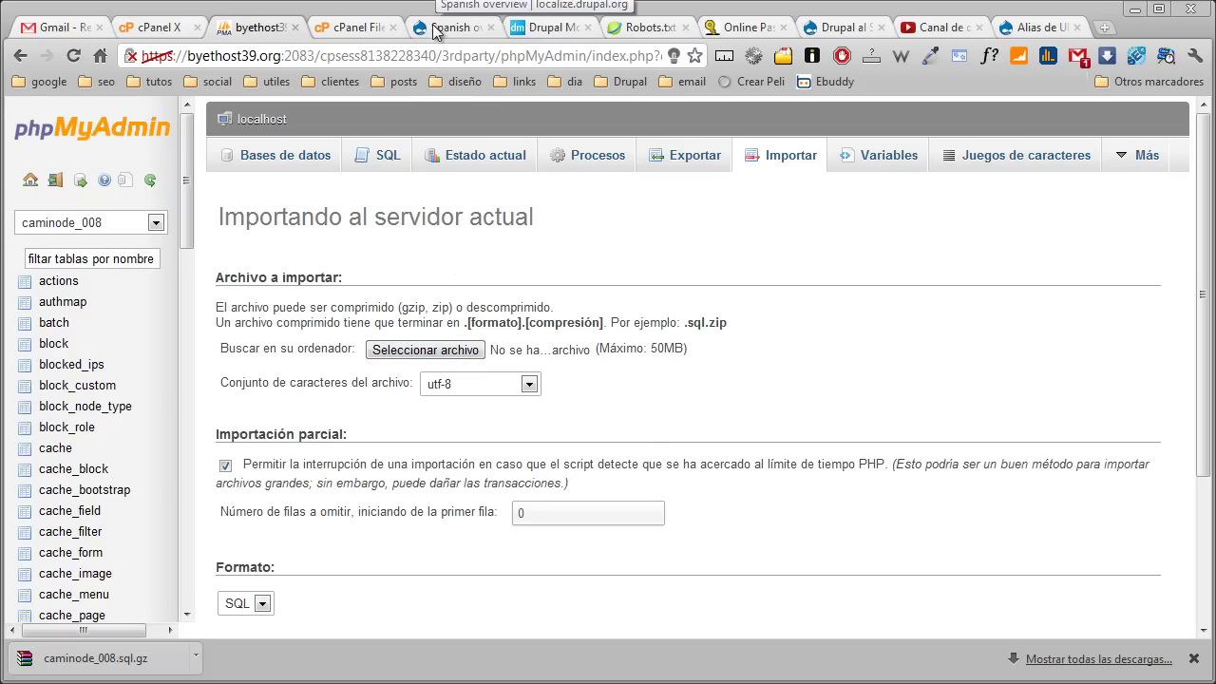
pyautogui.click(349, 28)
pyautogui.click(342, 377)
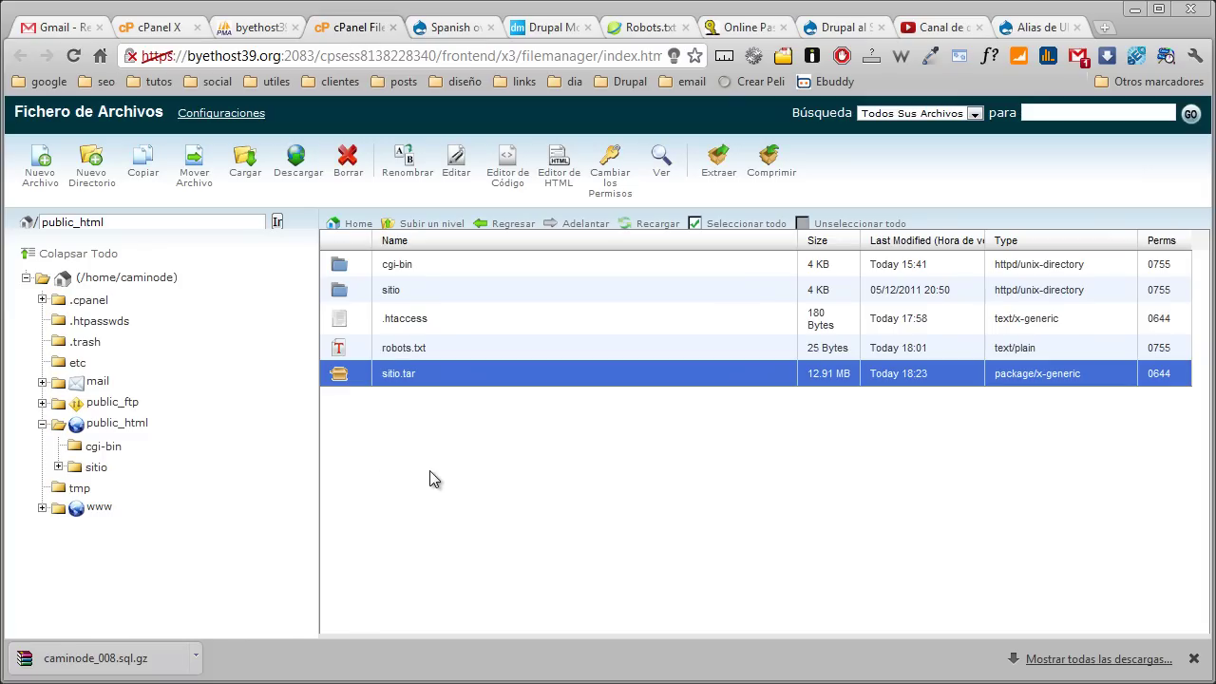
# Delete sitio.tar from public_html and return to the Drupal Alias de URL tab
pyautogui.click(362, 173)
pyautogui.click(726, 422)
pyautogui.click(827, 38)
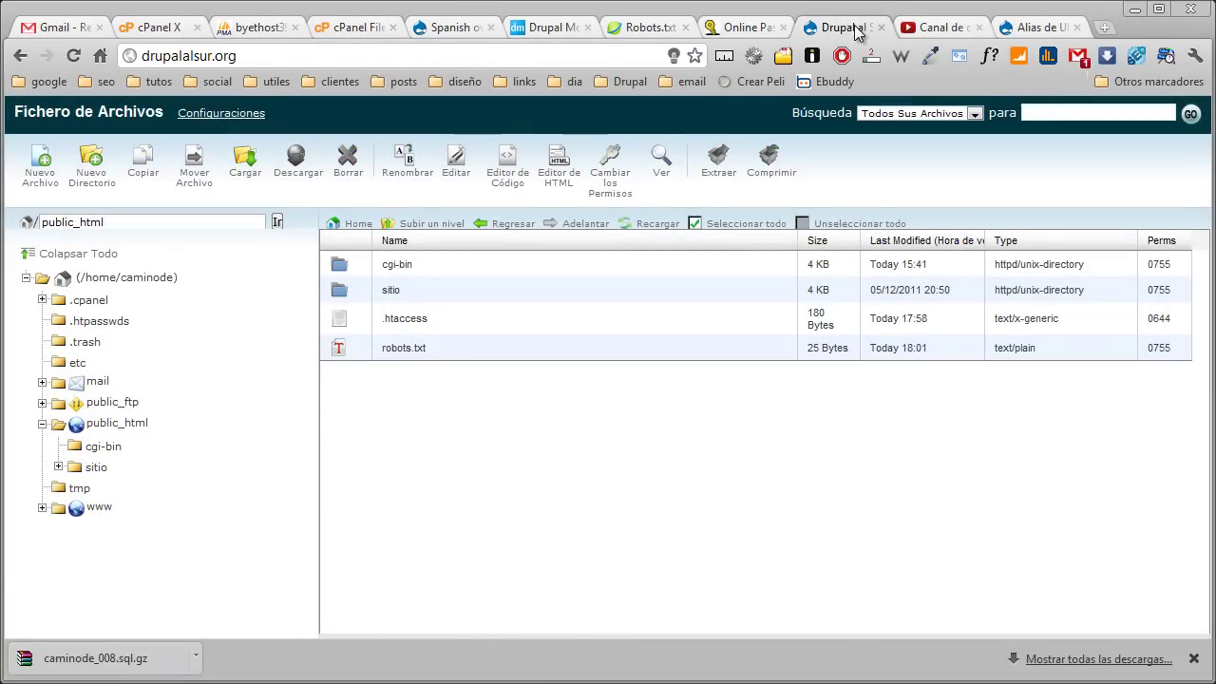
pyautogui.click(1026, 30)
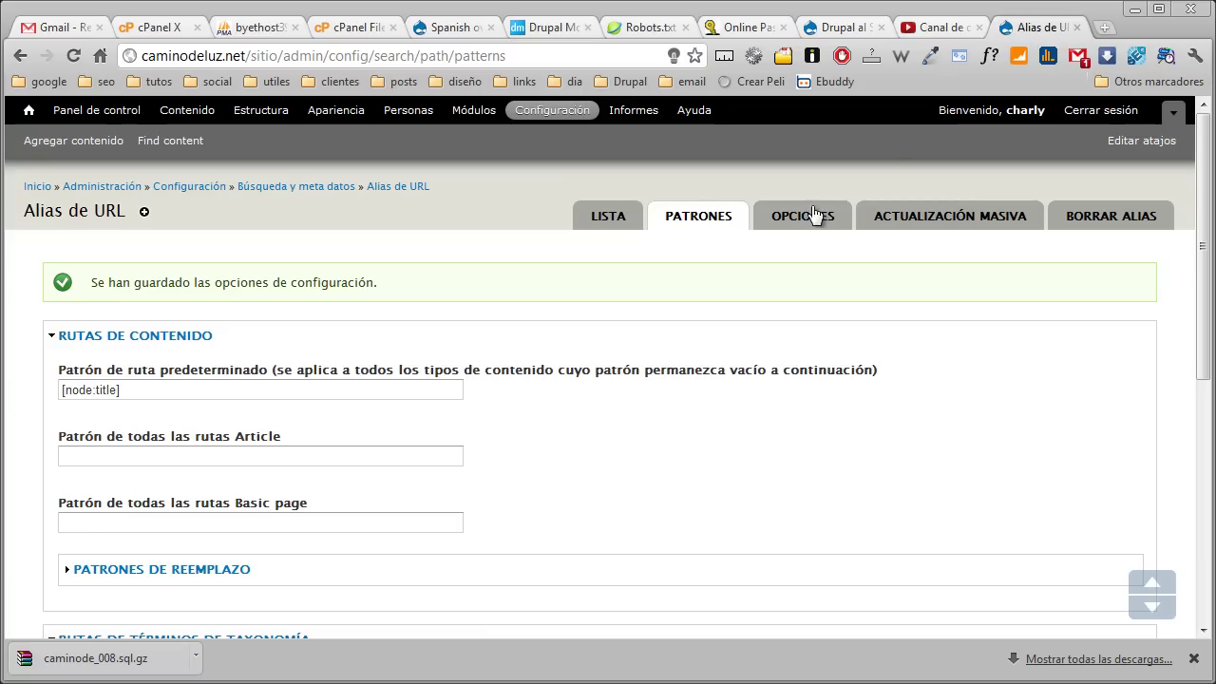
# Open Drupal's Configuración page and scroll through its settings sections
pyautogui.click(567, 118)
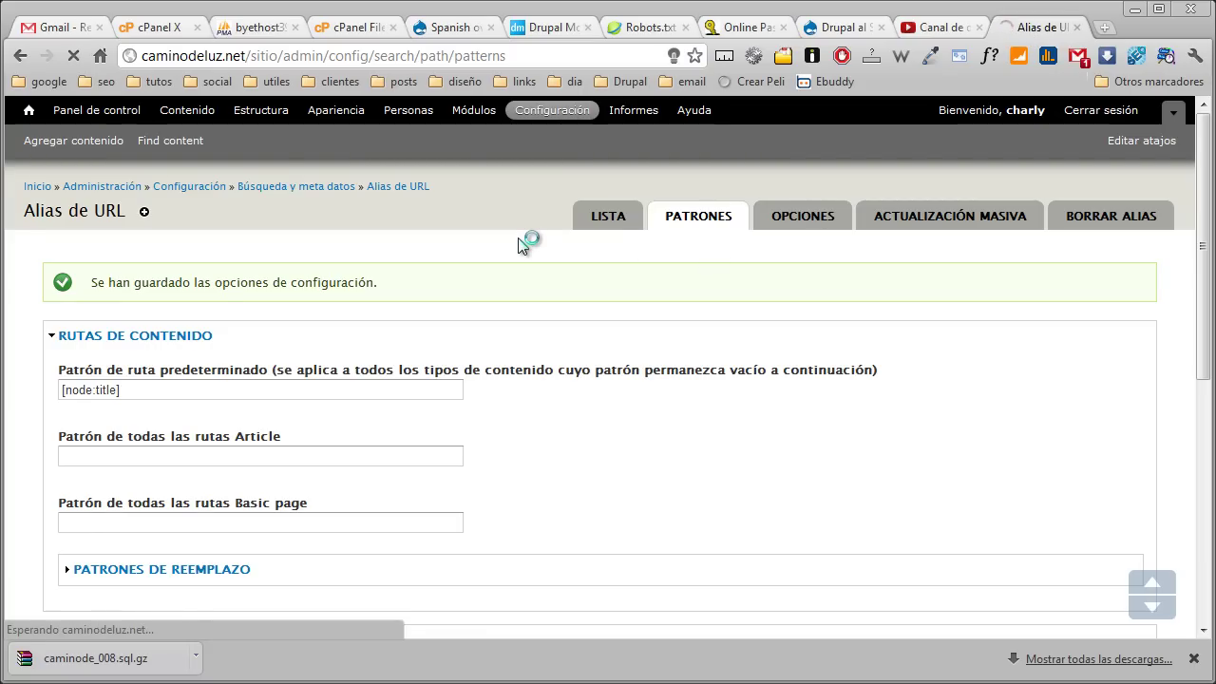
pyautogui.scroll(-3, 511, 258)
pyautogui.scroll(-2, 511, 257)
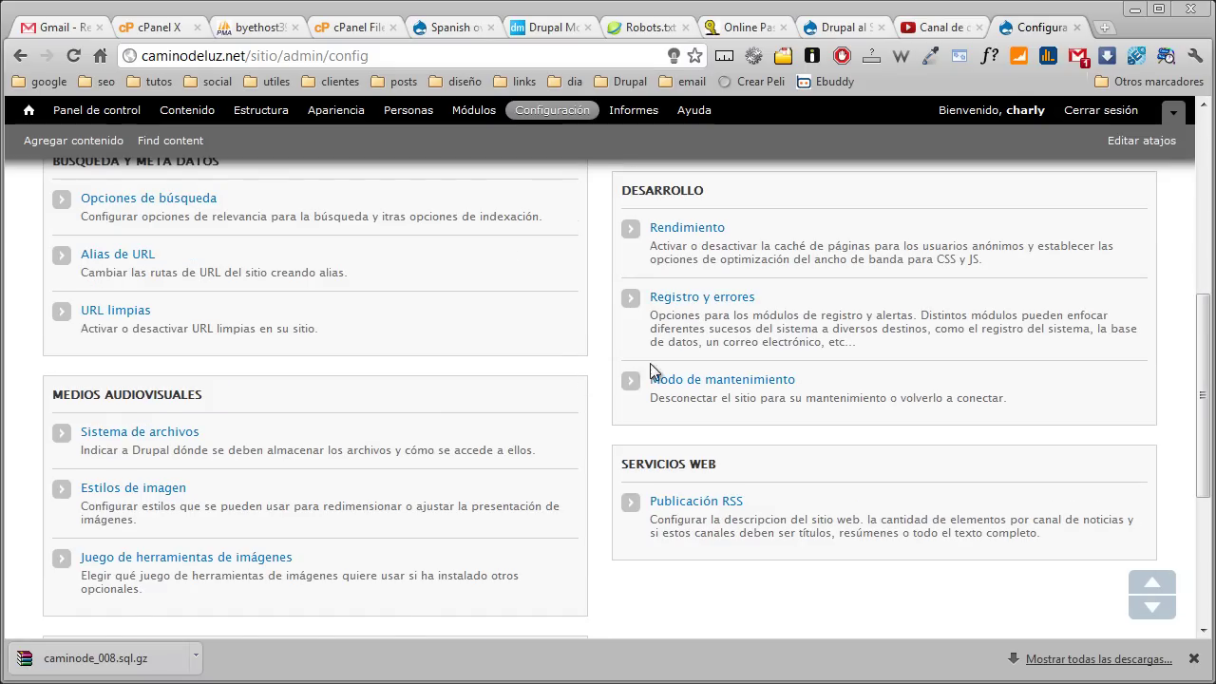